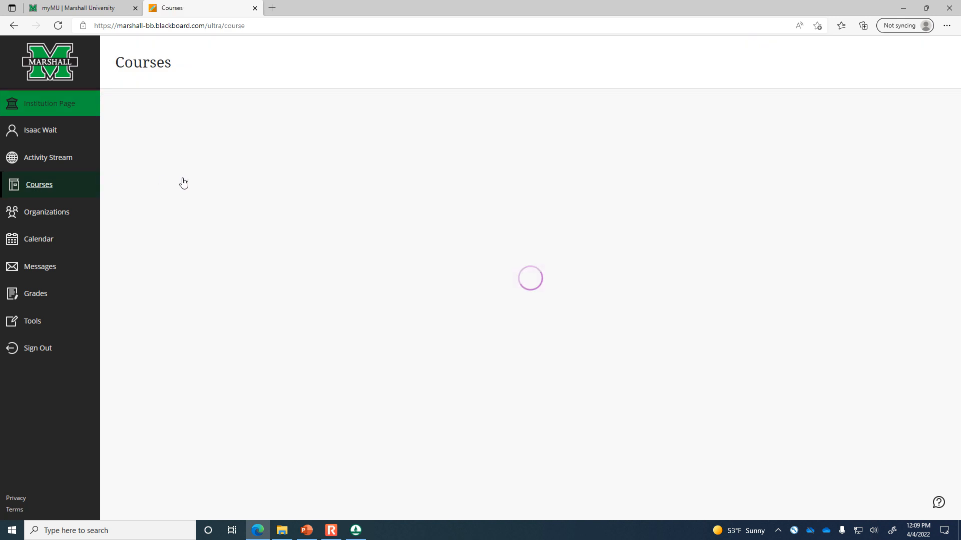
Open the CE433_ENVE670 course and open its WV Curve Number Table item
left_click(177, 270)
scroll(303, 258, "down", 15)
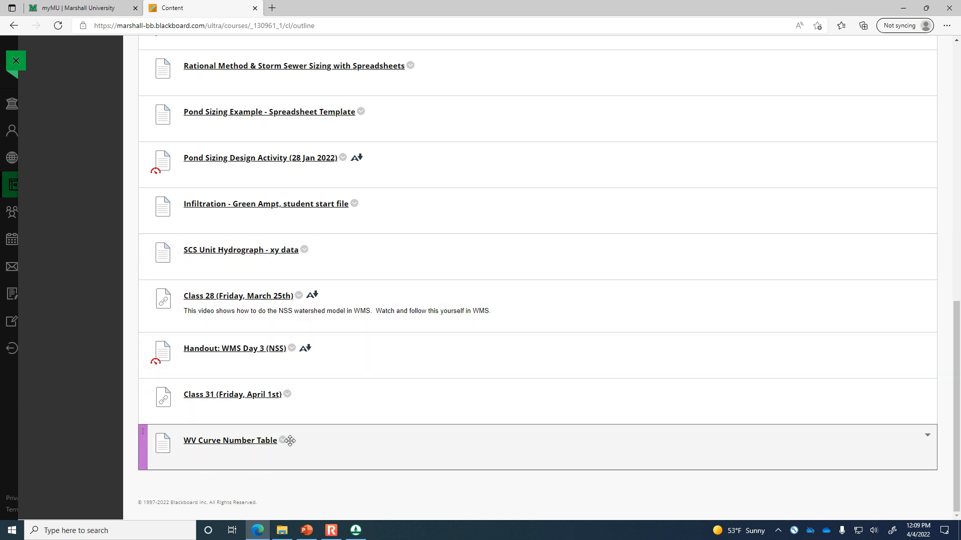
left_click(283, 440)
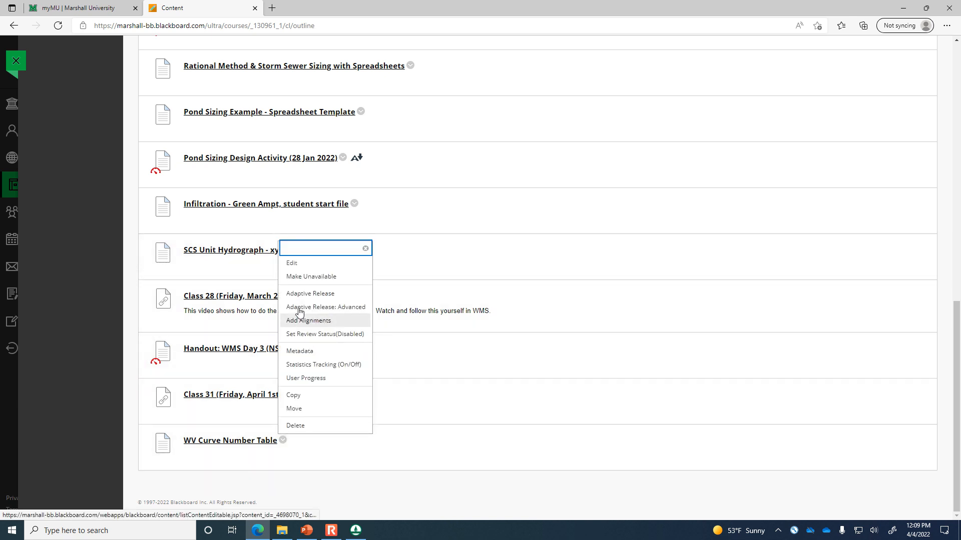
left_click(246, 441)
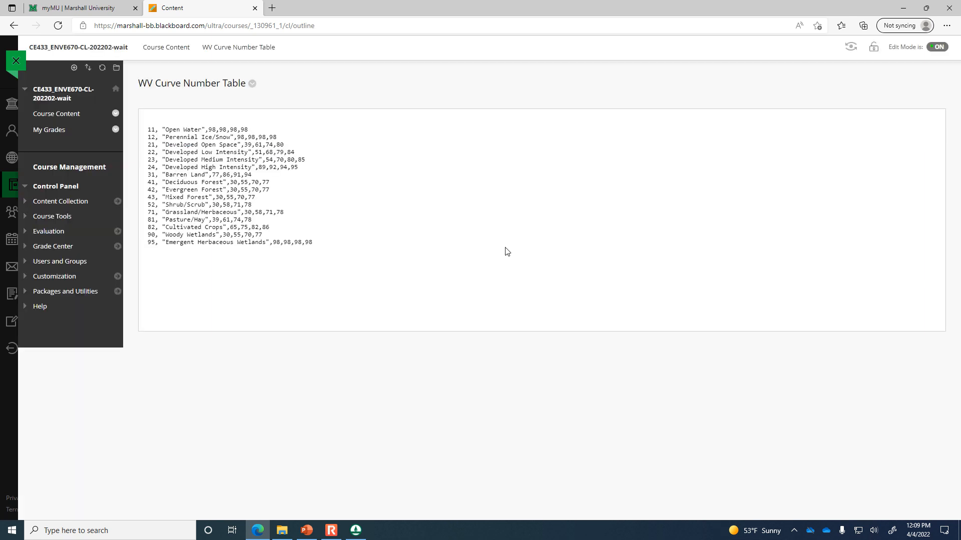
Return to the Course Content list and start saving the WV Curve Number Table link as a file
left_click(21, 28)
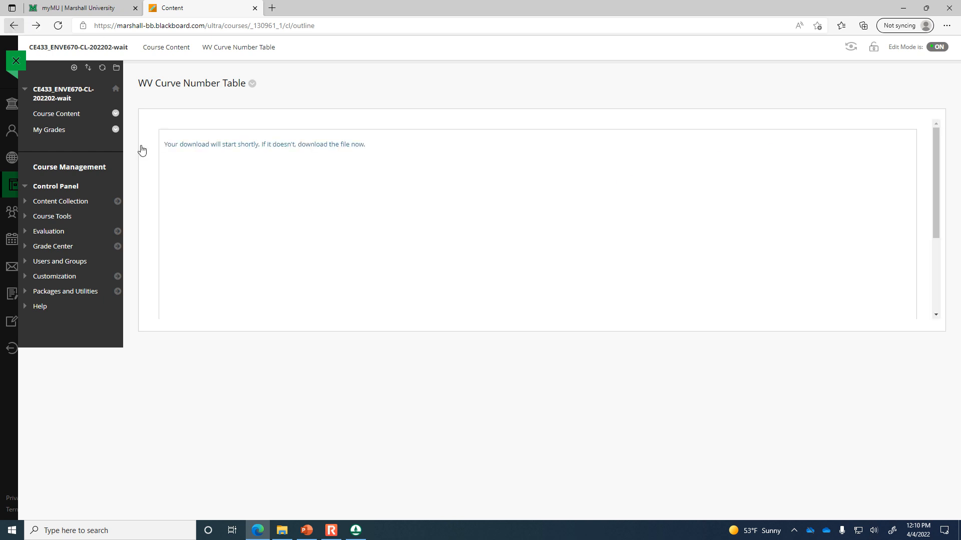
left_click(252, 83)
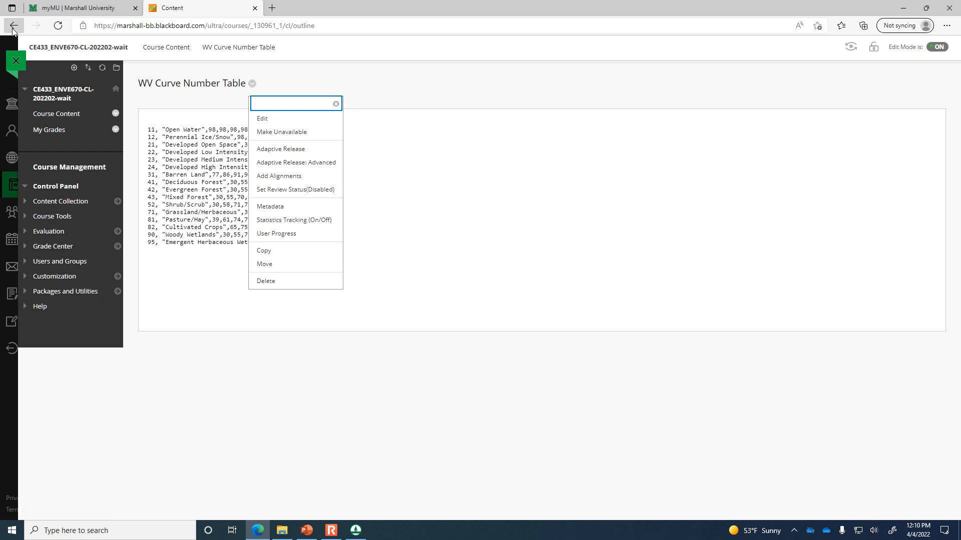
left_click(56, 113)
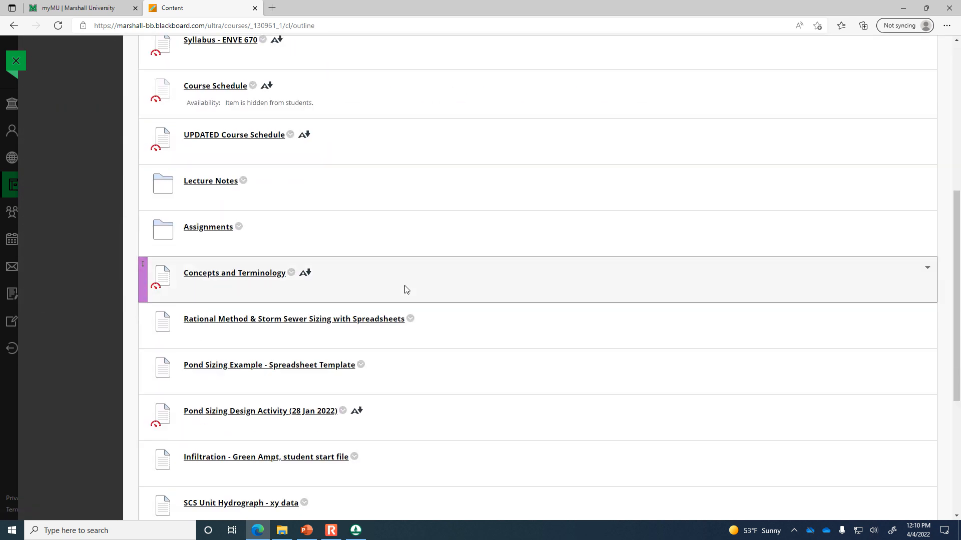
scroll(386, 300, "down", 5)
right_click(239, 445)
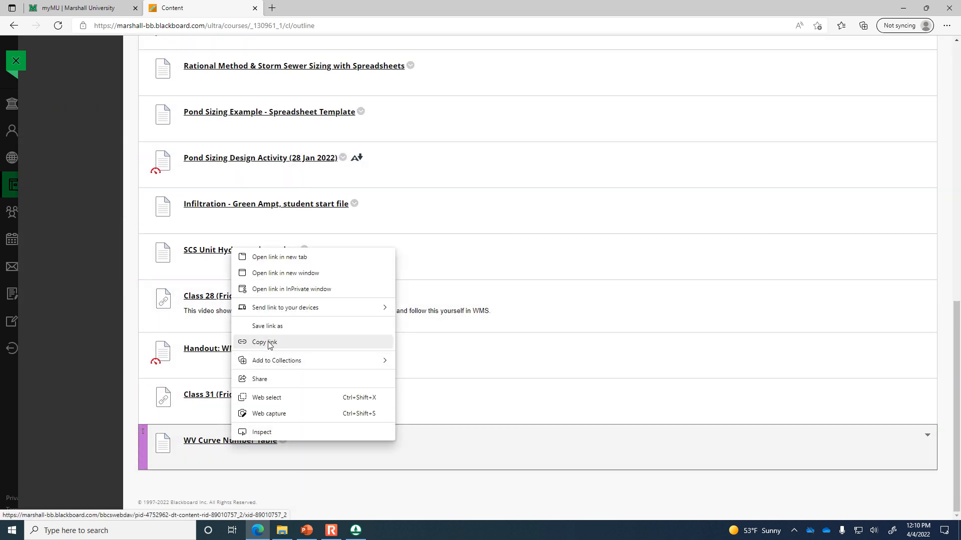
left_click(244, 345)
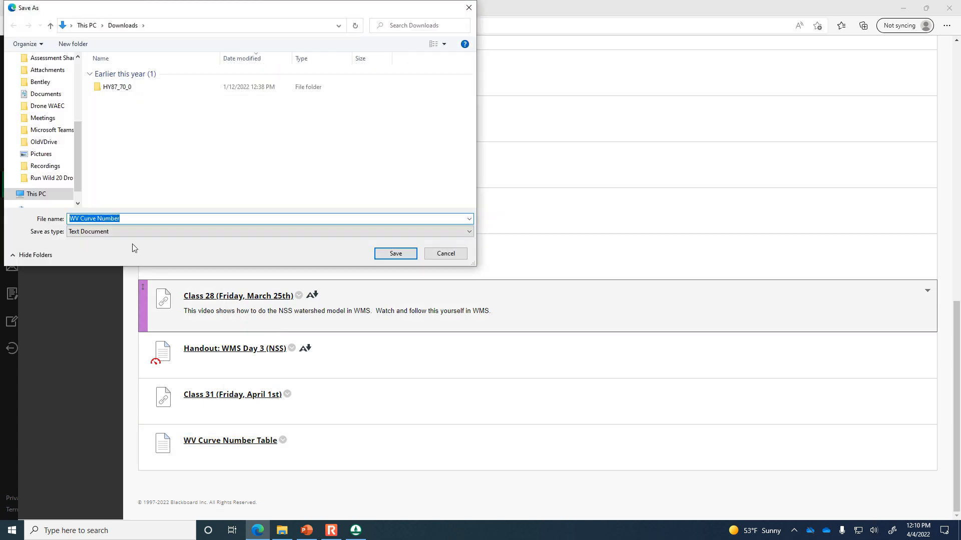
Create the folder "WMS Demo - HEC1" in C:\Temp and save the WV Curve Number text document in it
left_click(36, 194)
scroll(221, 141, "down", 2)
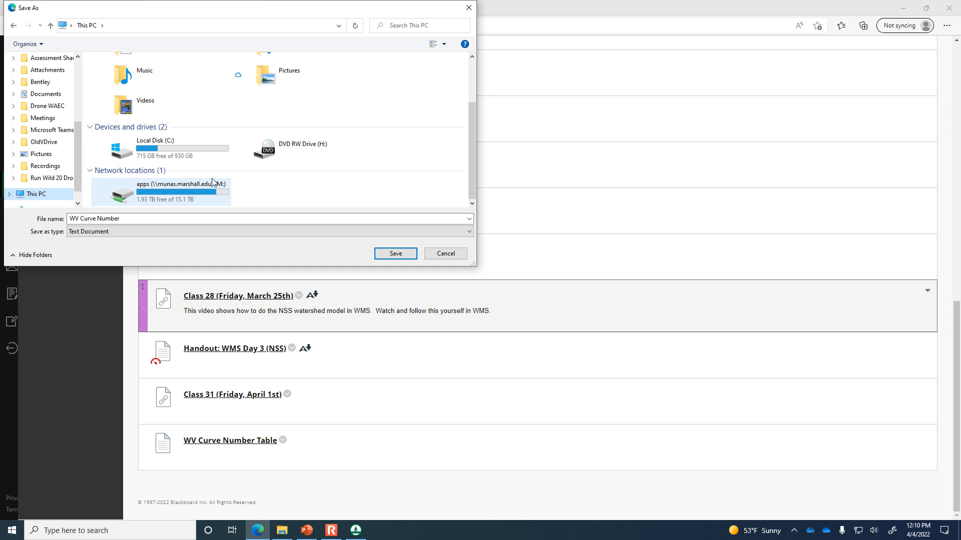
double_click(150, 146)
double_click(136, 158)
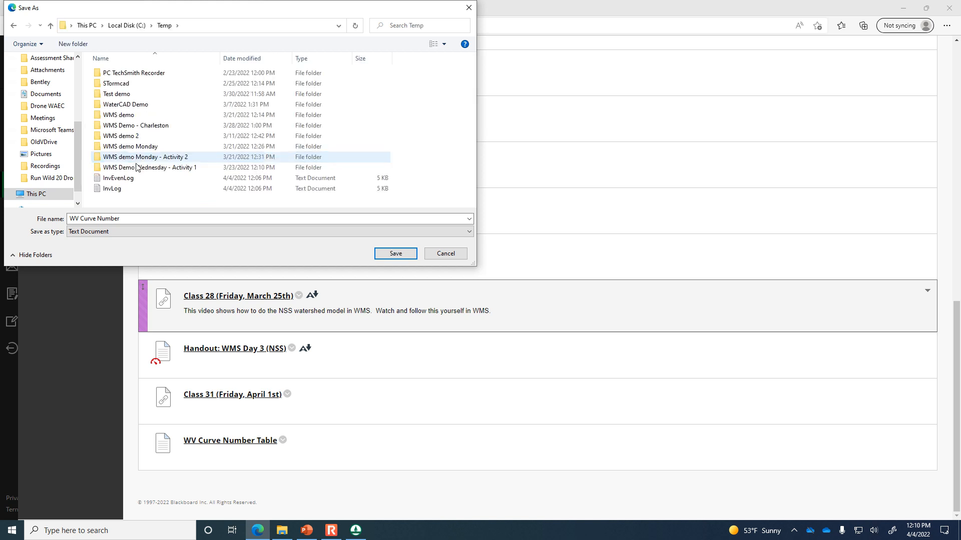
left_click(73, 44)
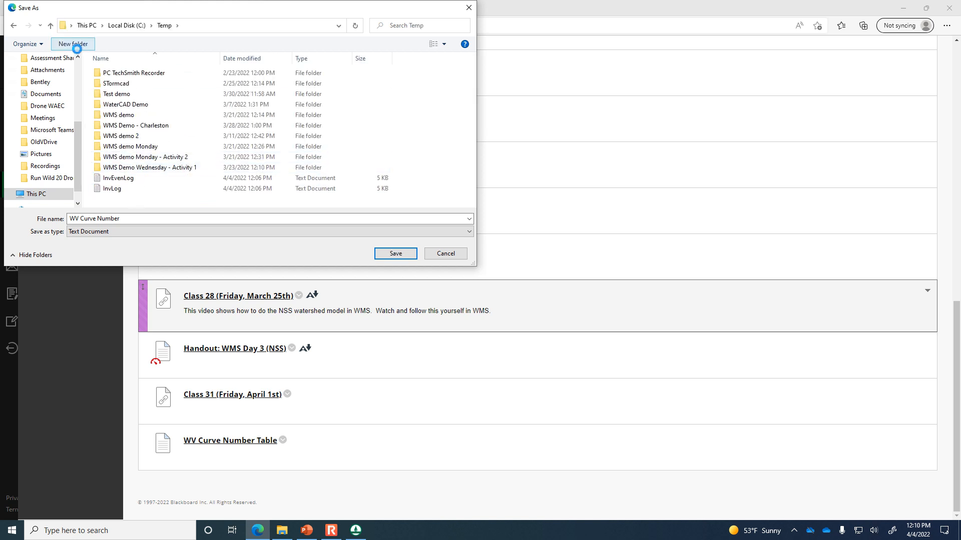
type("WMS De")
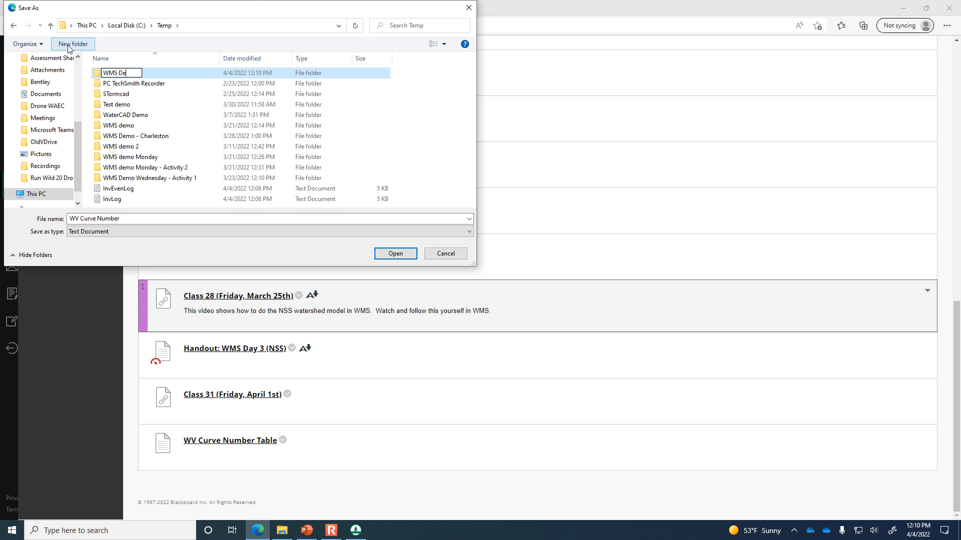
type("mo - HEC1")
key("Return")
key("Return")
left_click(403, 255)
Switch to File Explorer, go to C:\Temp\WMS Demo - HEC1 and open the WV Curve Number text file
left_click(282, 530)
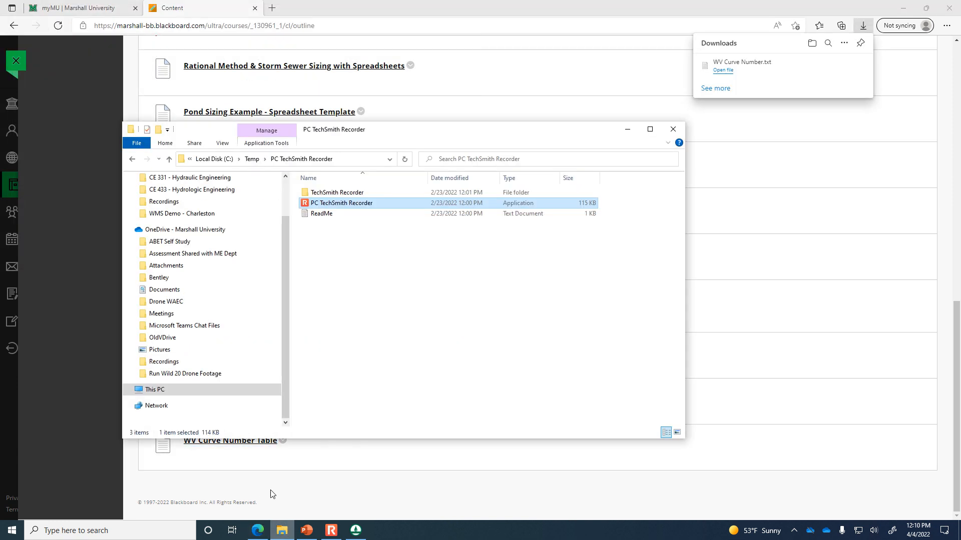
left_click(142, 390)
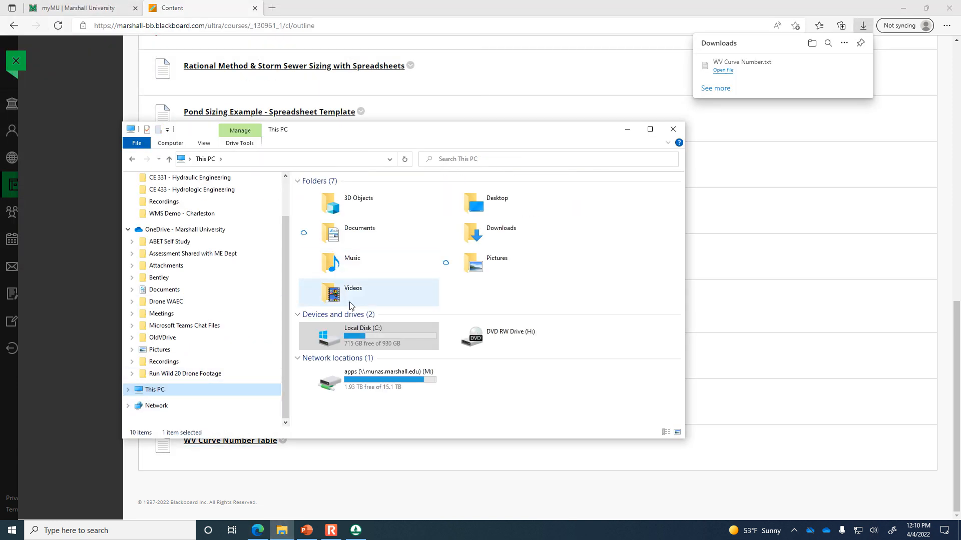
double_click(345, 333)
double_click(325, 276)
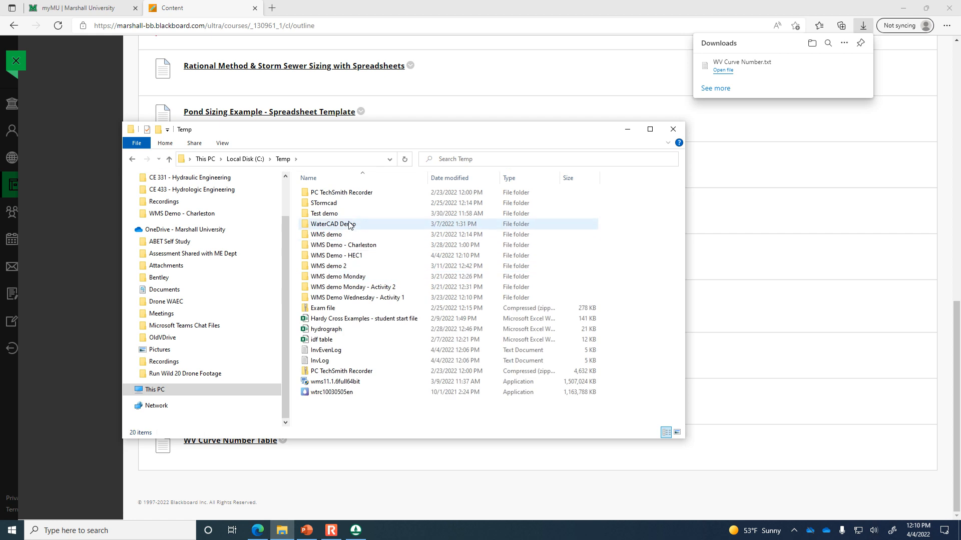
double_click(340, 255)
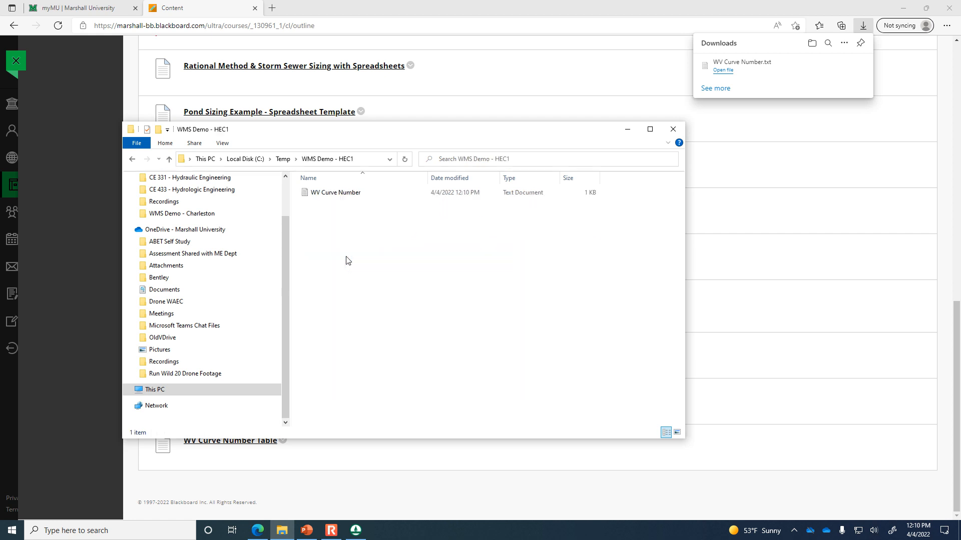
left_click(650, 129)
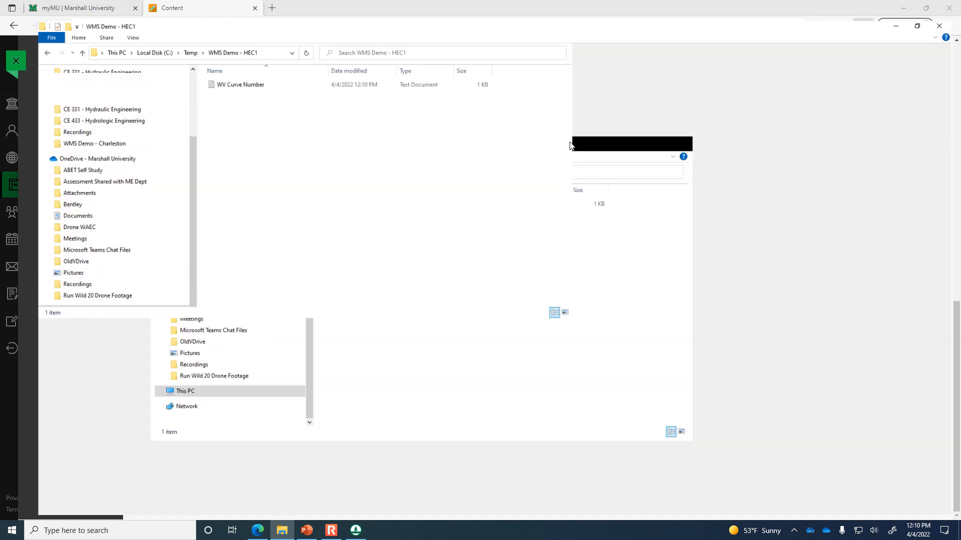
double_click(219, 74)
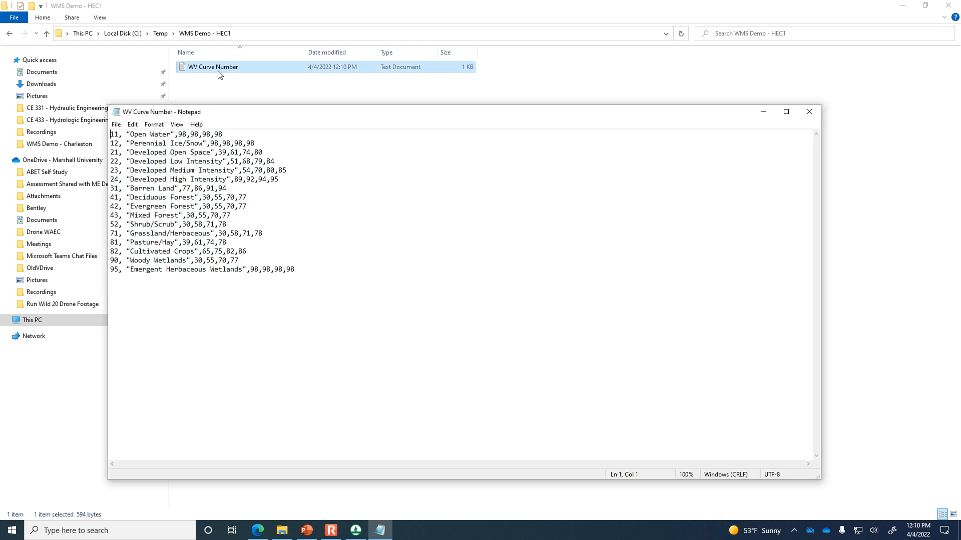
Examine the land use name, code and curve numbers of the Developed Open Space row, and close the file
left_click_drag(131, 152, 211, 153)
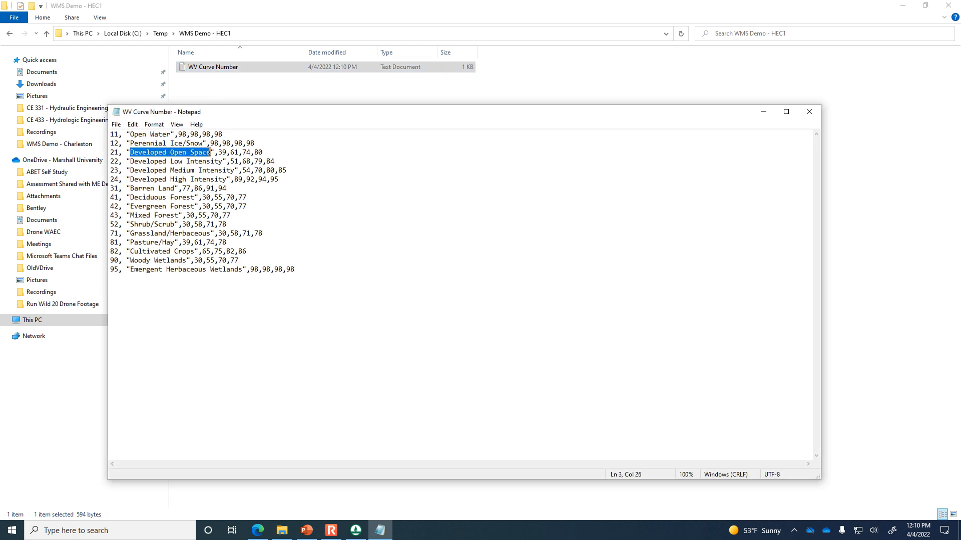
left_click_drag(118, 153, 111, 152)
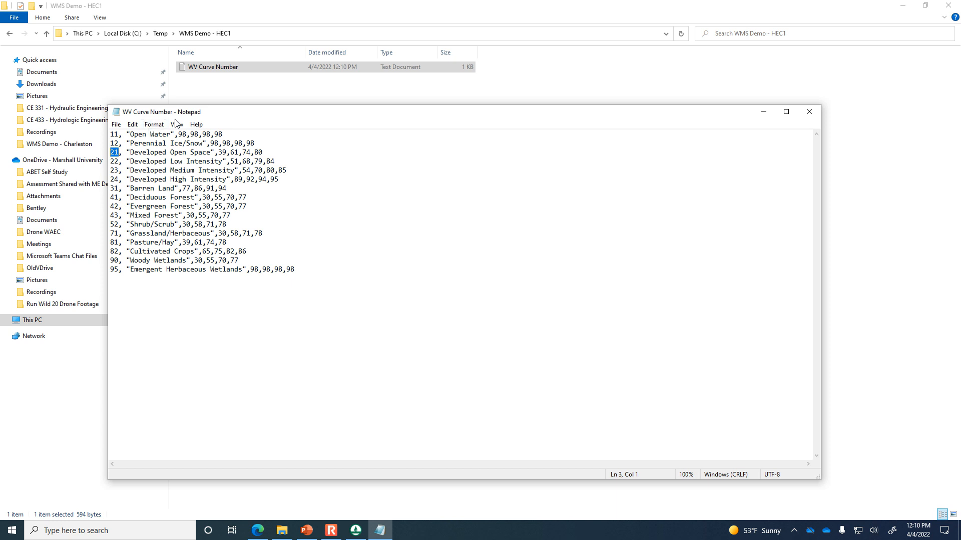
left_click_drag(210, 144, 218, 144)
left_click_drag(218, 152, 266, 152)
left_click(243, 153)
left_click(809, 113)
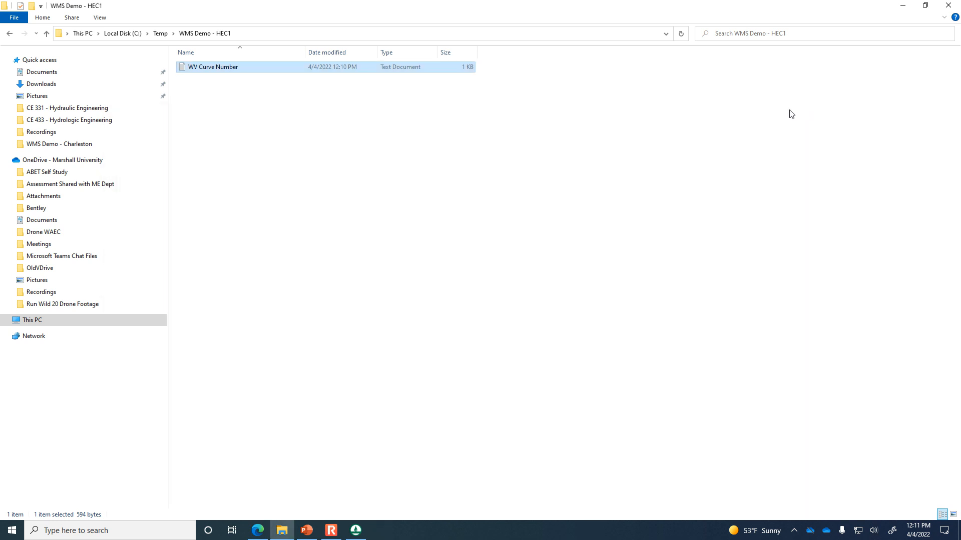
Switch to WMS and save the modeling wizard's project as Morgantown in the C:\Temp\WMS Demo - HEC1 folder
left_click(354, 533)
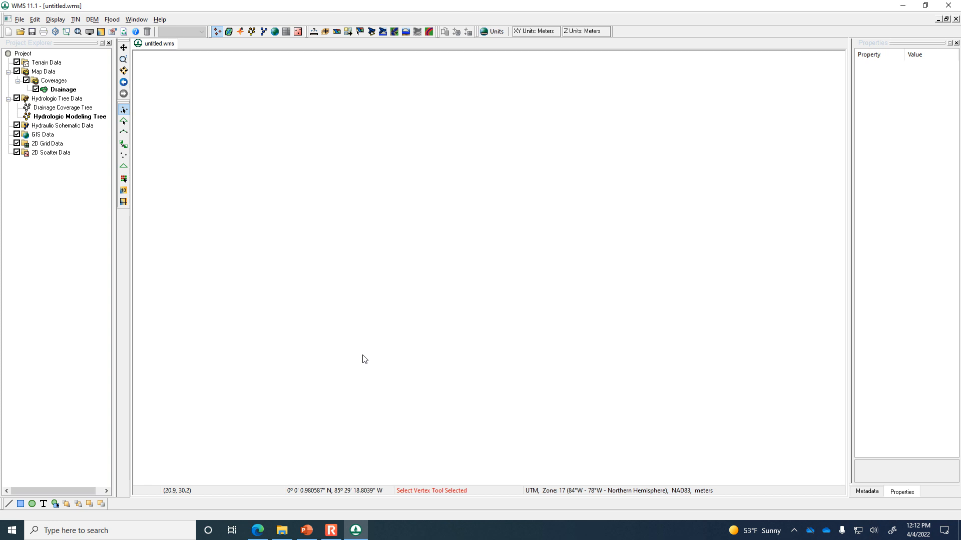
left_click(372, 32)
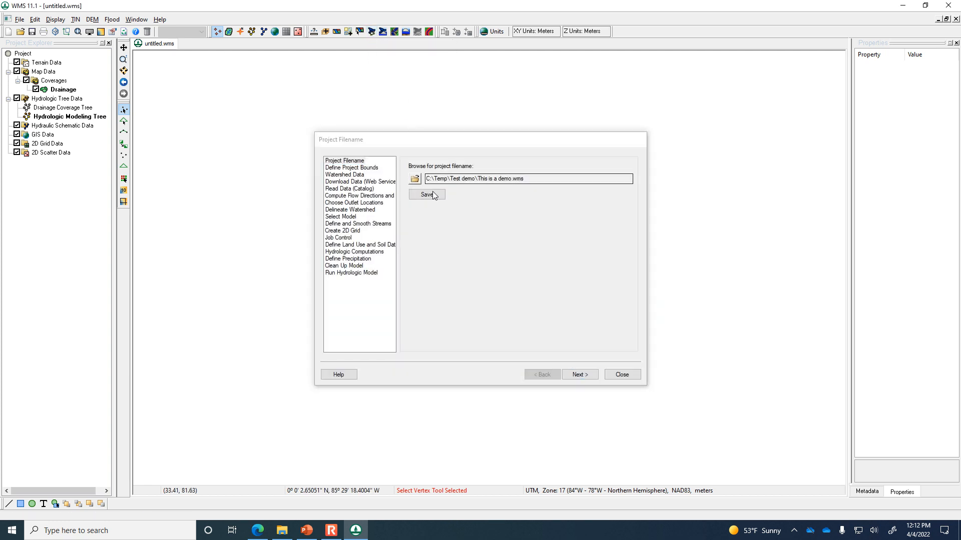
left_click(415, 194)
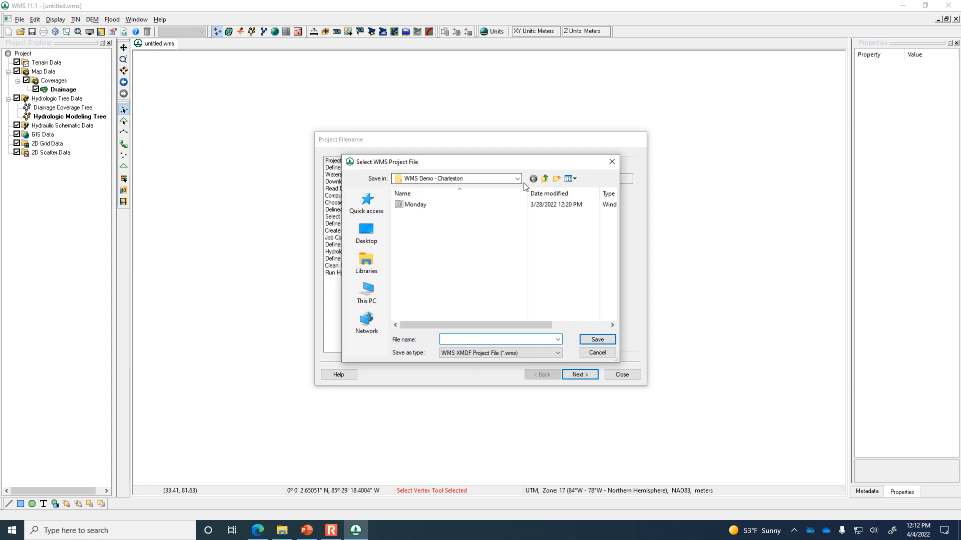
left_click(544, 179)
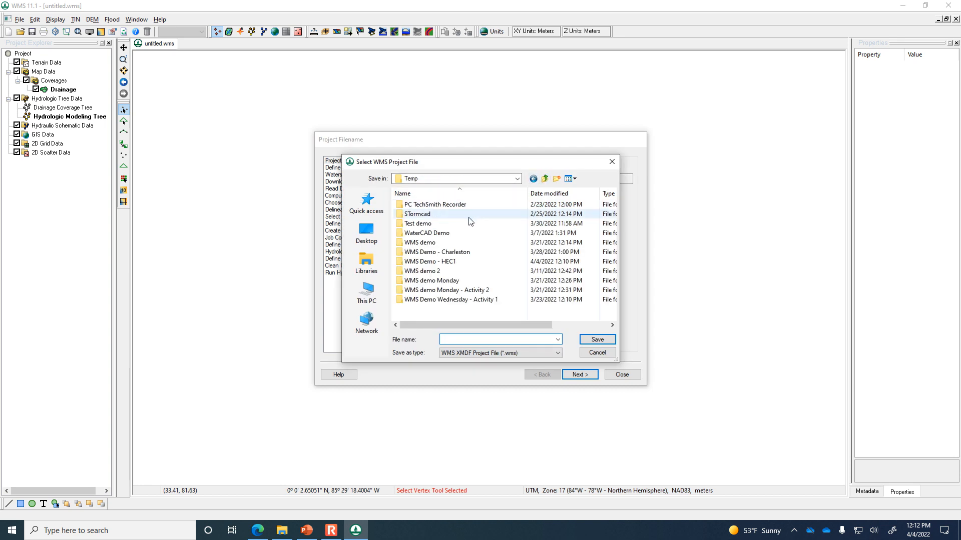
double_click(450, 261)
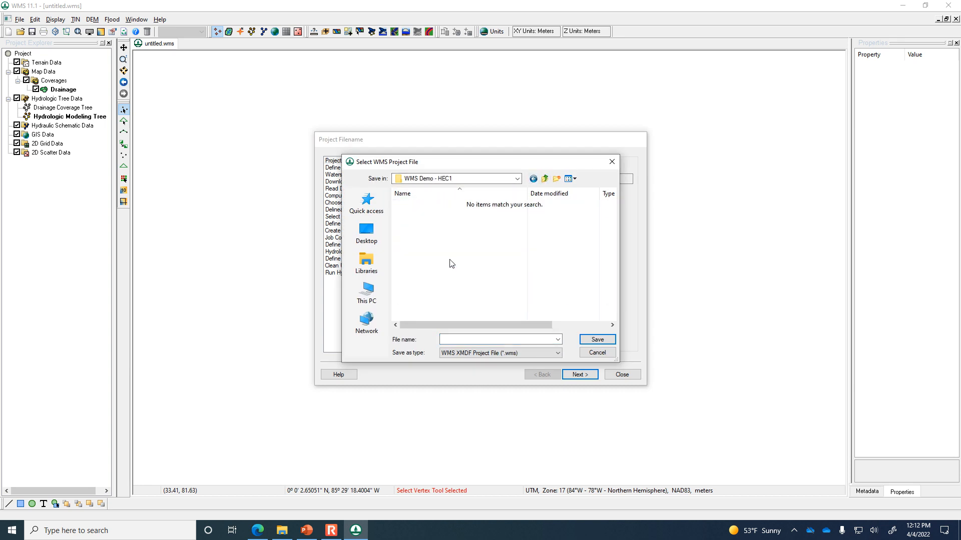
left_click(488, 340)
type("MOr")
key("BackSpace")
type("organtown")
left_click(607, 341)
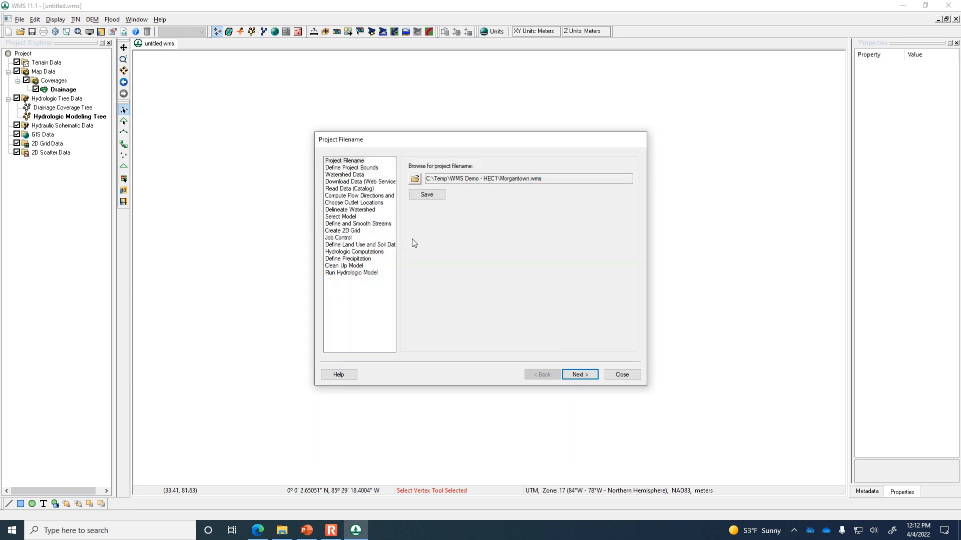
left_click(427, 195)
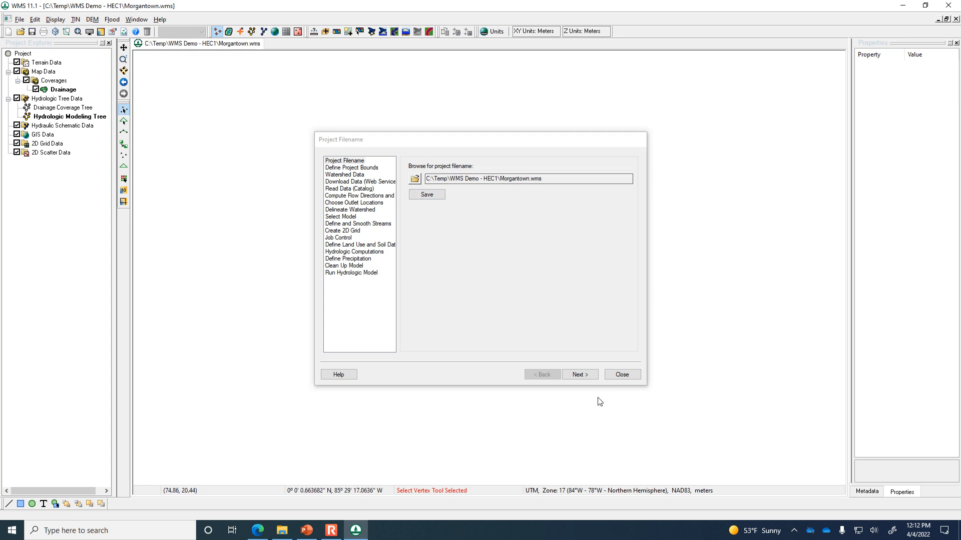
Start defining the project boundary and jump the map locator to "morgantown, wv"
left_click(580, 374)
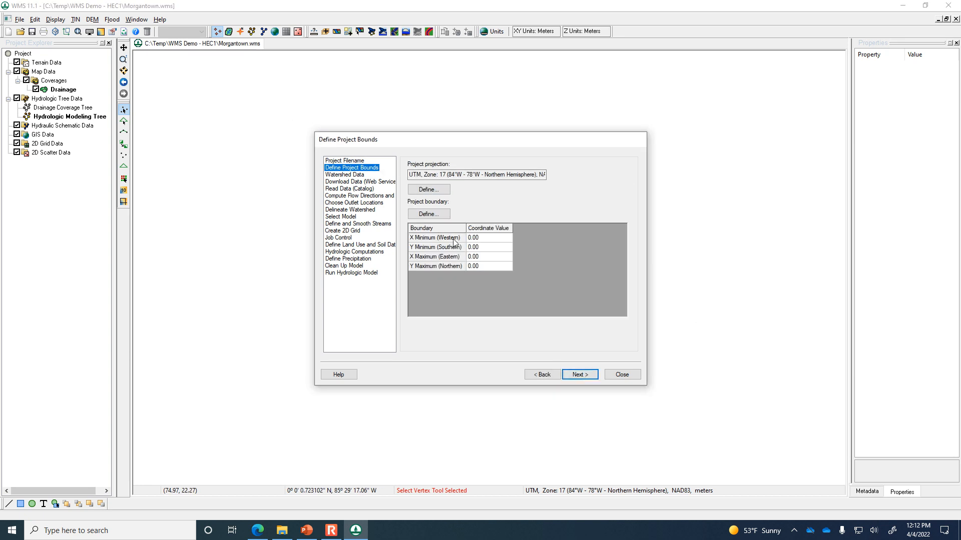
left_click(437, 213)
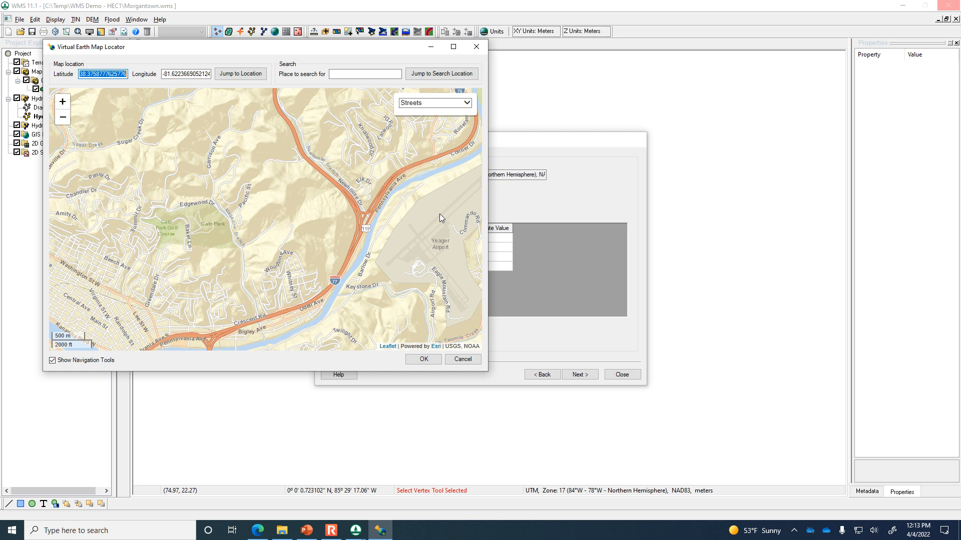
left_click(384, 74)
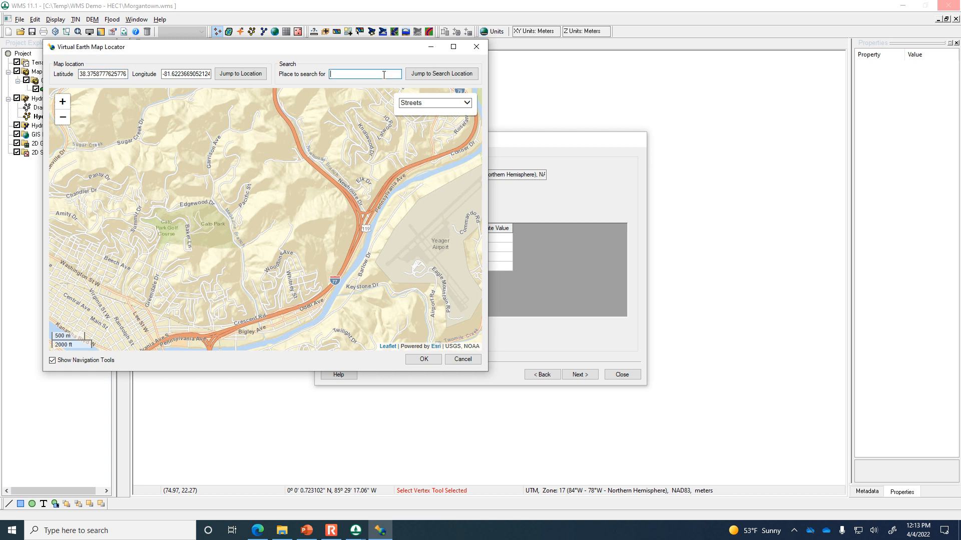
type("morgantown, wv")
left_click(442, 74)
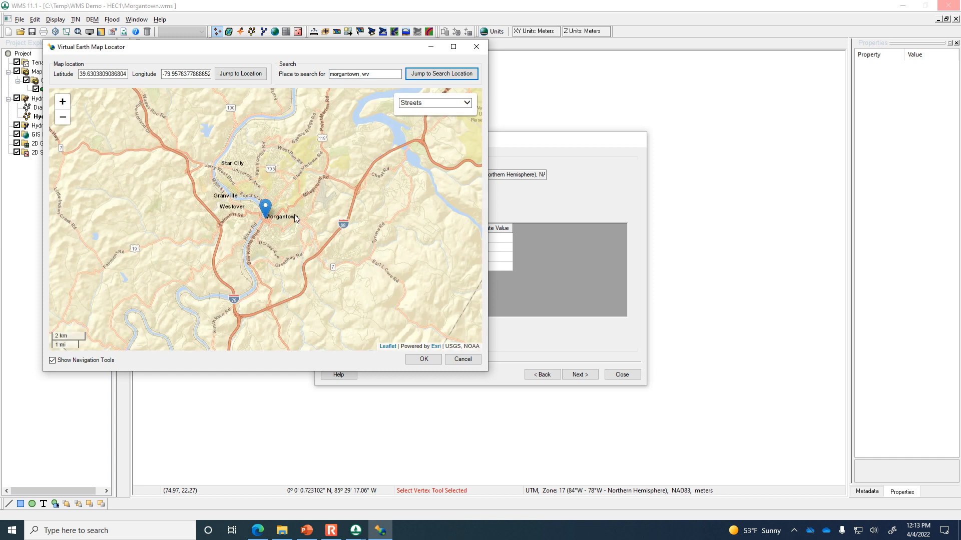
Examine the map north of Morgantown around Van Voorhis, Star City and W Run Rd to find the watershed's extent
scroll(245, 215, "up", 1)
left_click_drag(237, 223, 230, 292)
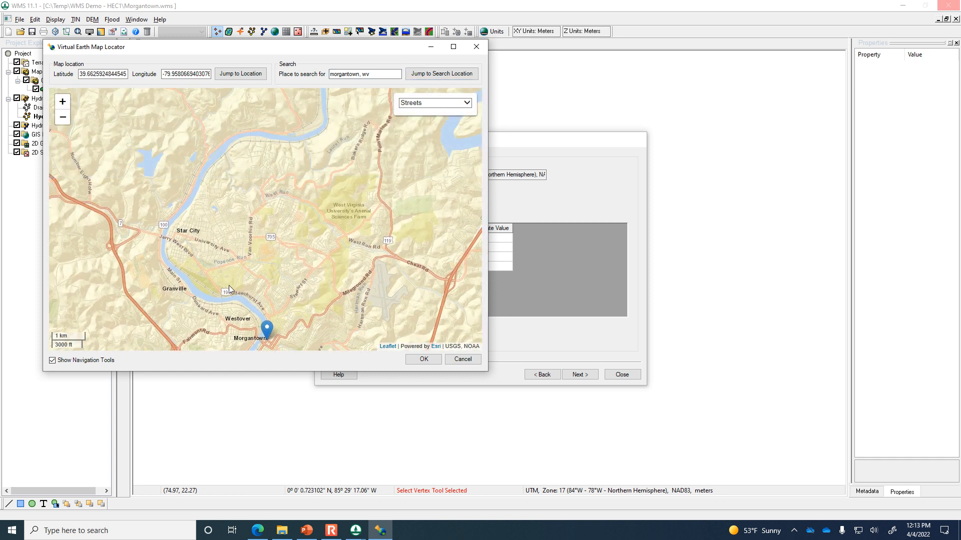
scroll(225, 165, "up", 2)
left_click_drag(222, 201, 209, 220)
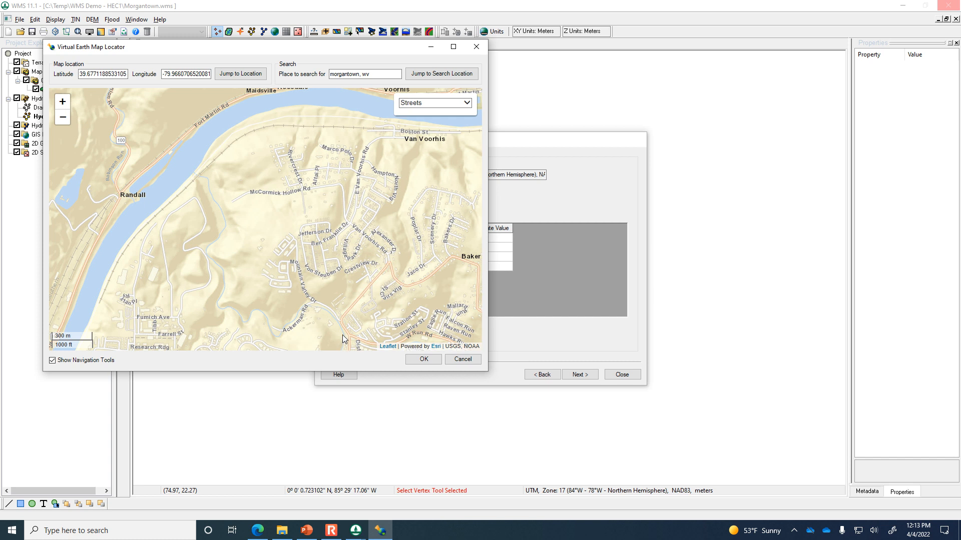
scroll(342, 334, "down", 1)
scroll(342, 334, "up", 1)
left_click_drag(333, 311, 260, 238)
scroll(261, 238, "up", 1)
scroll(260, 239, "down", 1)
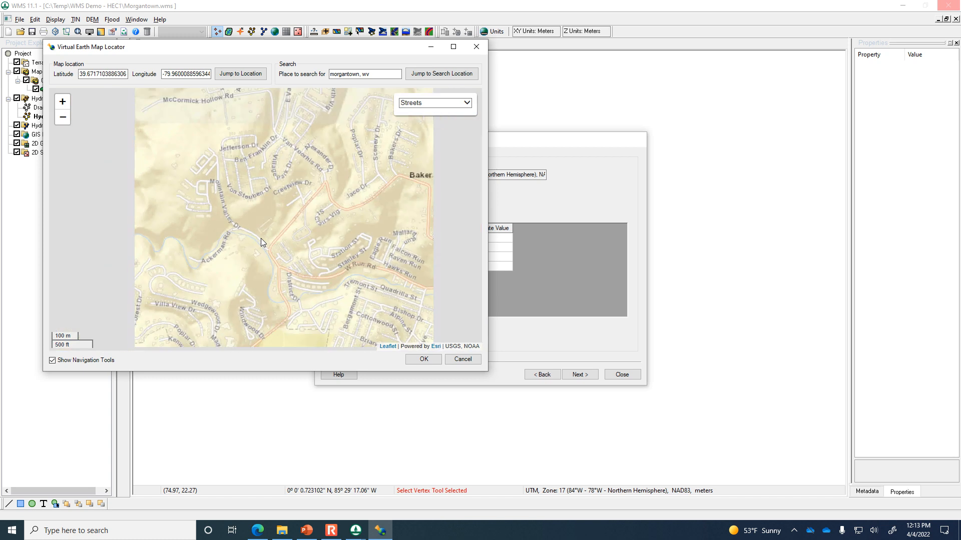
scroll(261, 238, "down", 1)
scroll(260, 238, "down", 1)
left_click_drag(259, 242, 170, 194)
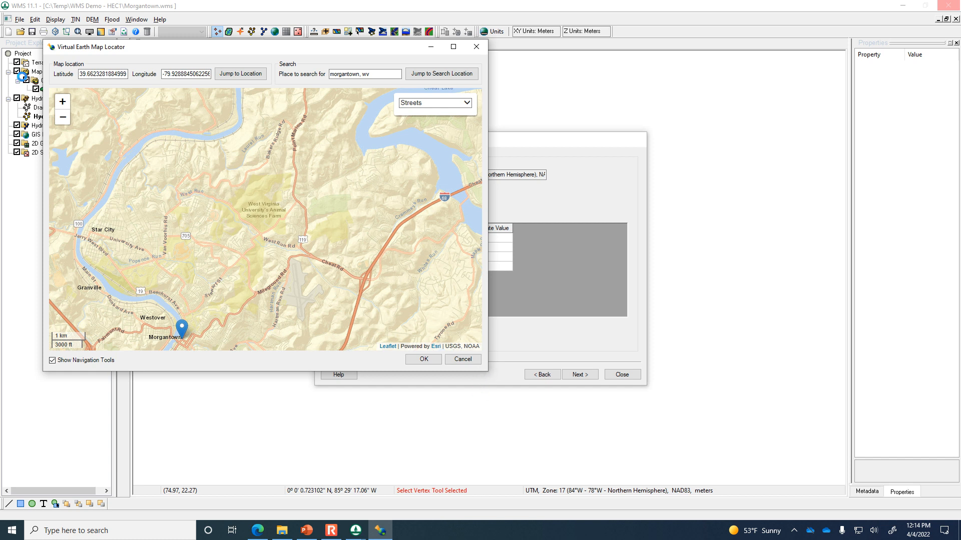
Frame the project boundary from the river bend near Star City to the lake northeast of Morgantown, accept it and continue to the watershed data
left_click(62, 102)
left_click_drag(204, 161, 309, 209)
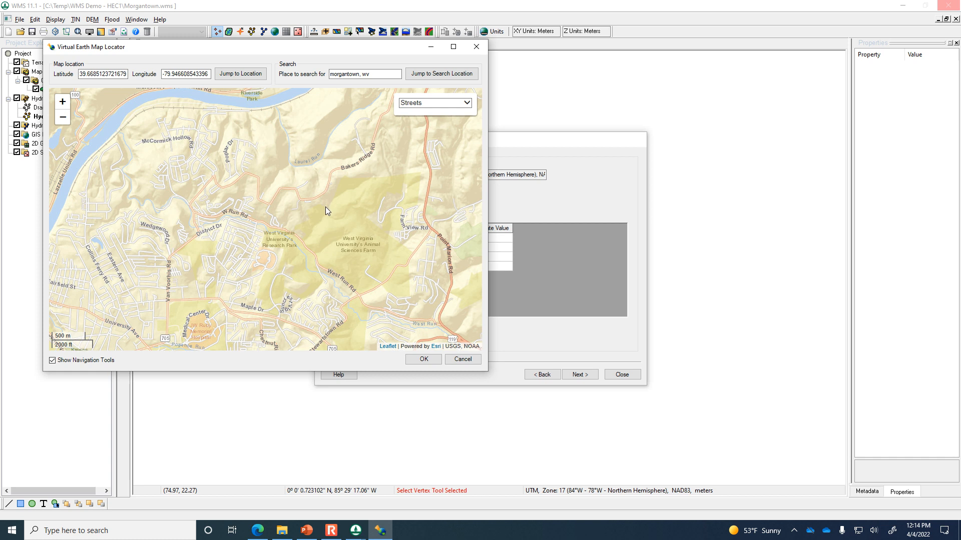
left_click_drag(485, 373, 542, 463)
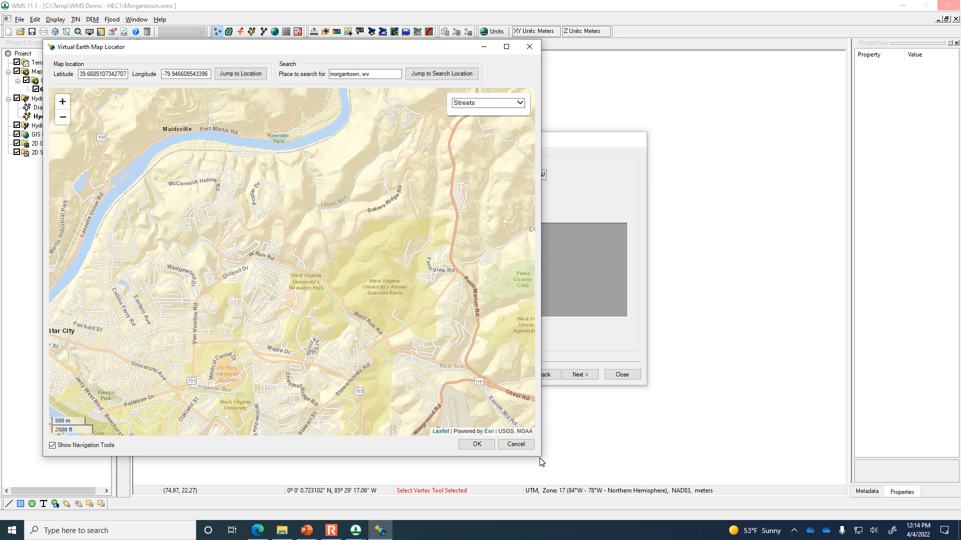
left_click(63, 118)
mouse_move(315, 239)
left_mouse_down()
mouse_move(257, 199)
mouse_move(256, 184)
left_mouse_up()
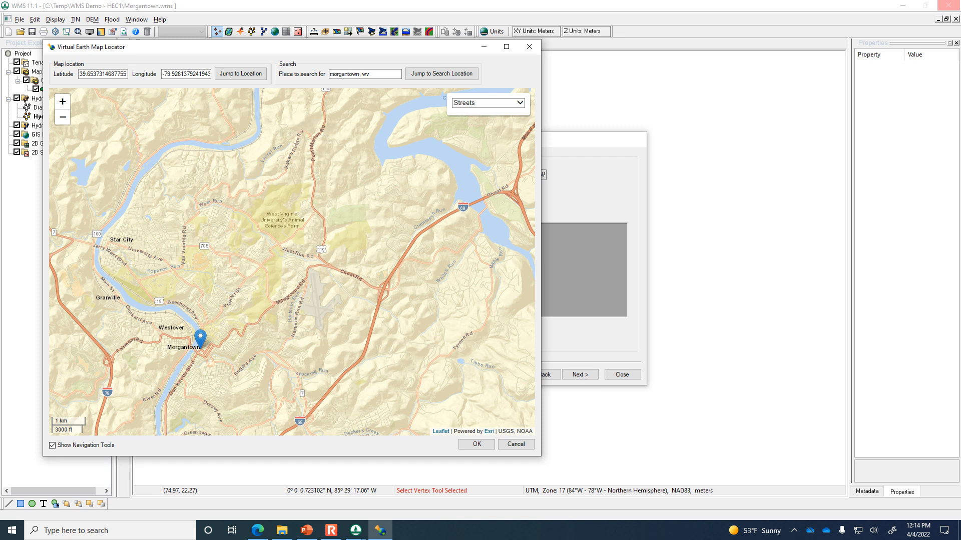
left_click_drag(540, 458, 514, 424)
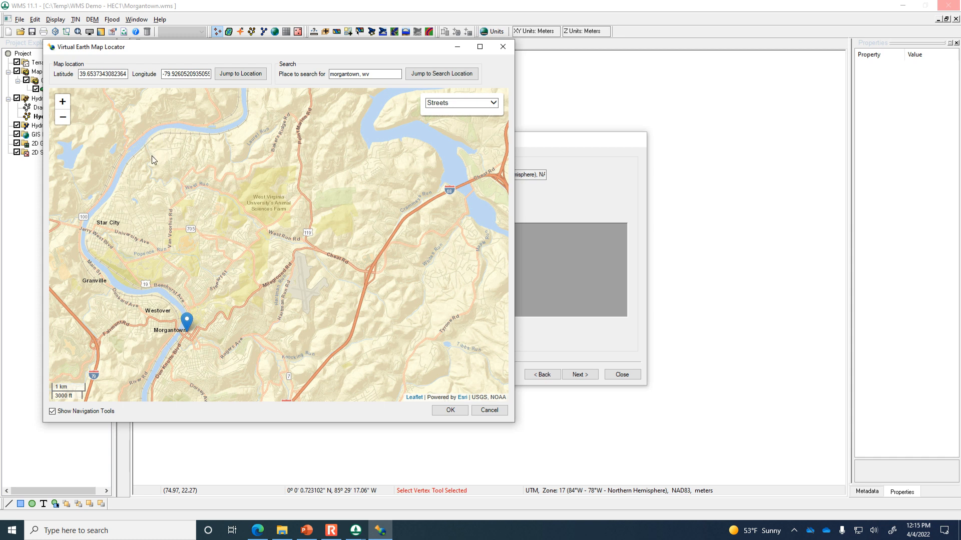
left_click(450, 410)
left_click(576, 374)
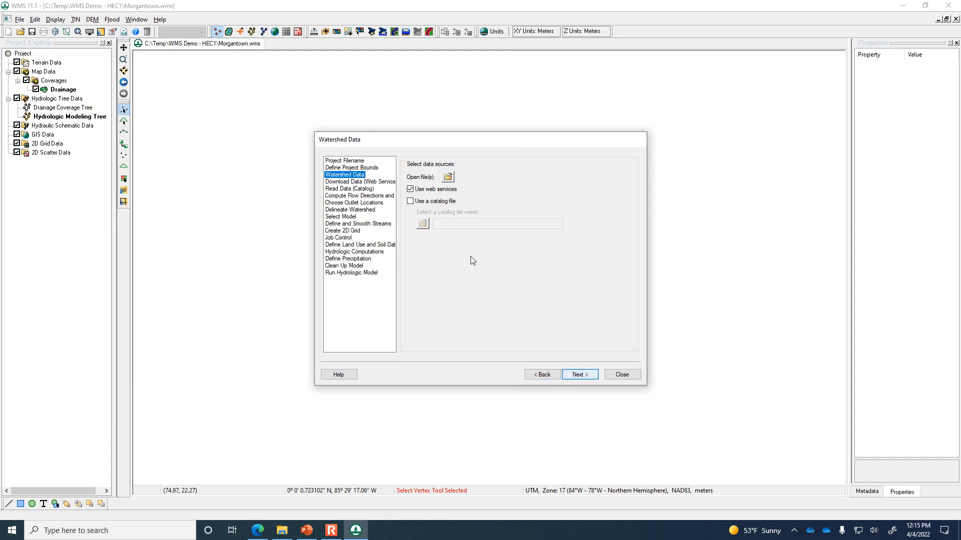
Continue with web services as data source and choose Worldwide Elevation Data, NLCD 2011 and the Ssurgo Soil Type Shapefile for download
left_click(581, 375)
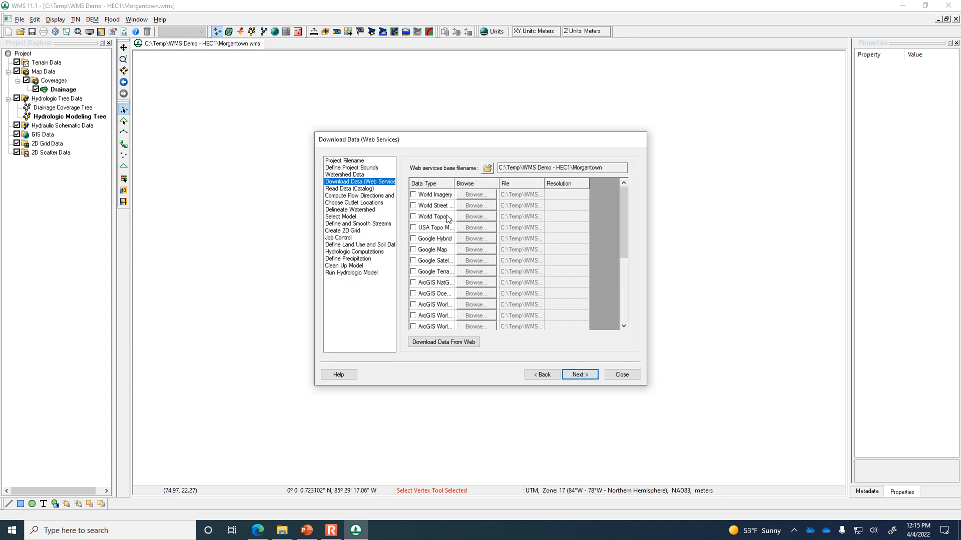
left_click_drag(453, 183, 480, 194)
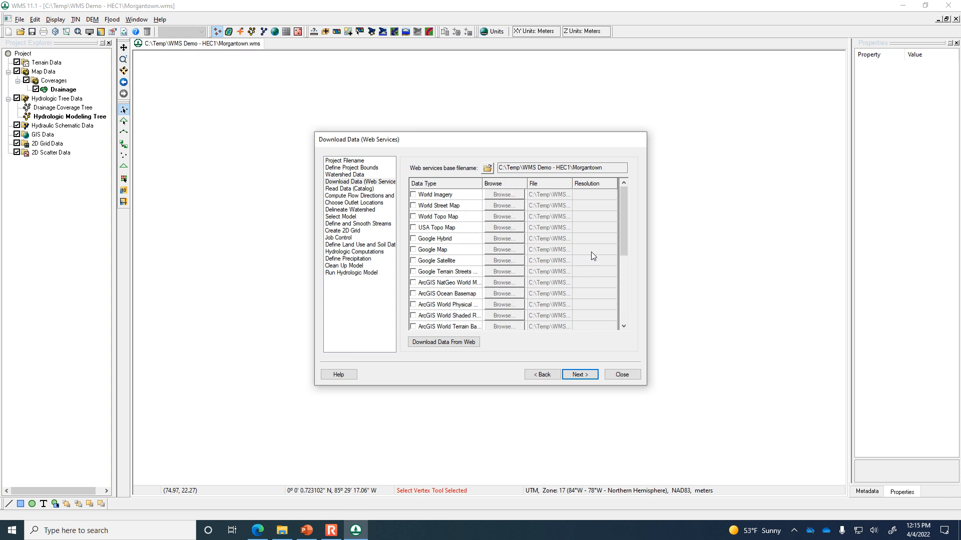
left_click_drag(626, 232, 622, 246)
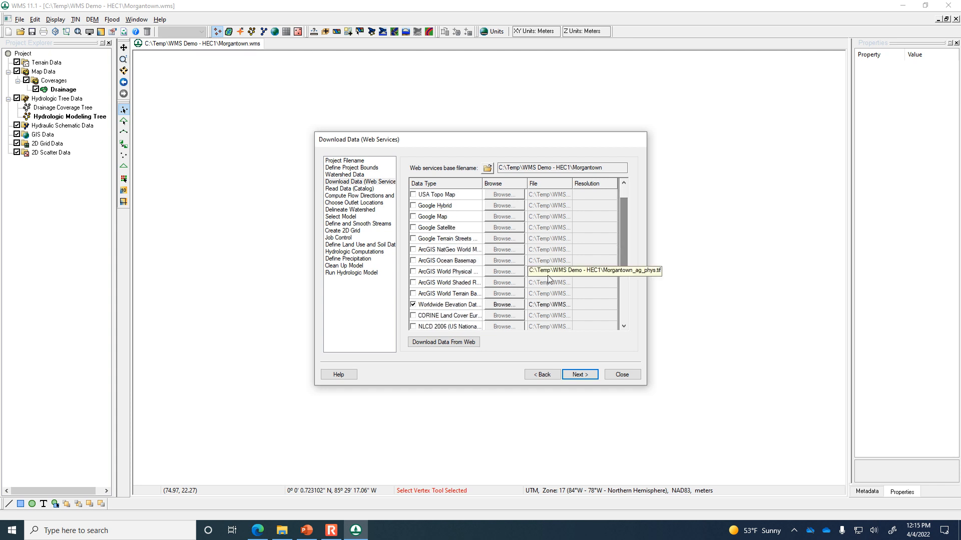
left_click(436, 306)
left_click_drag(620, 254, 623, 268)
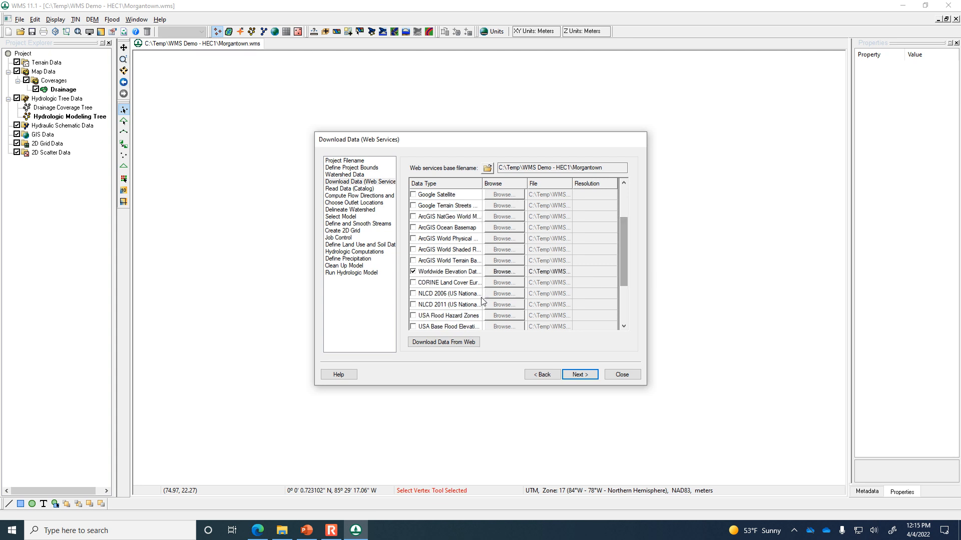
left_click(416, 307)
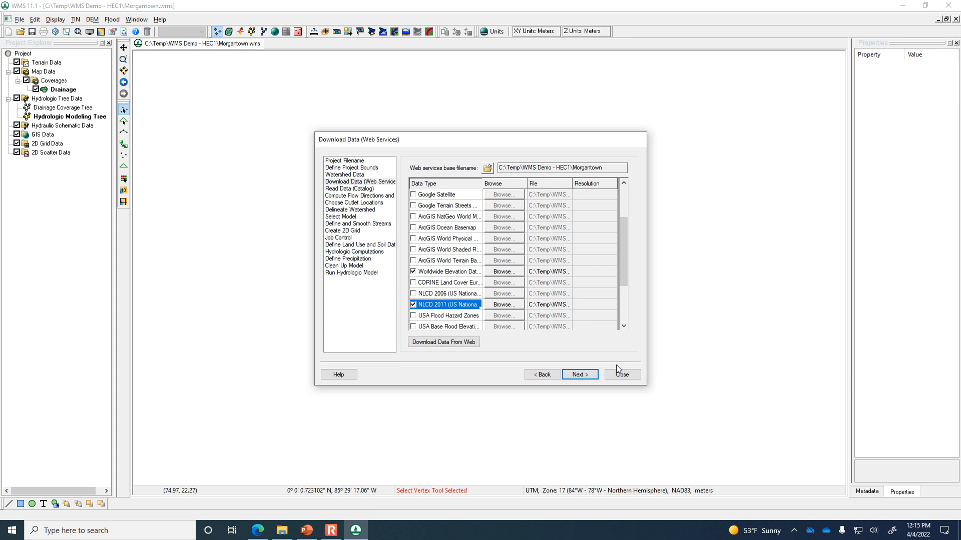
left_click(653, 389)
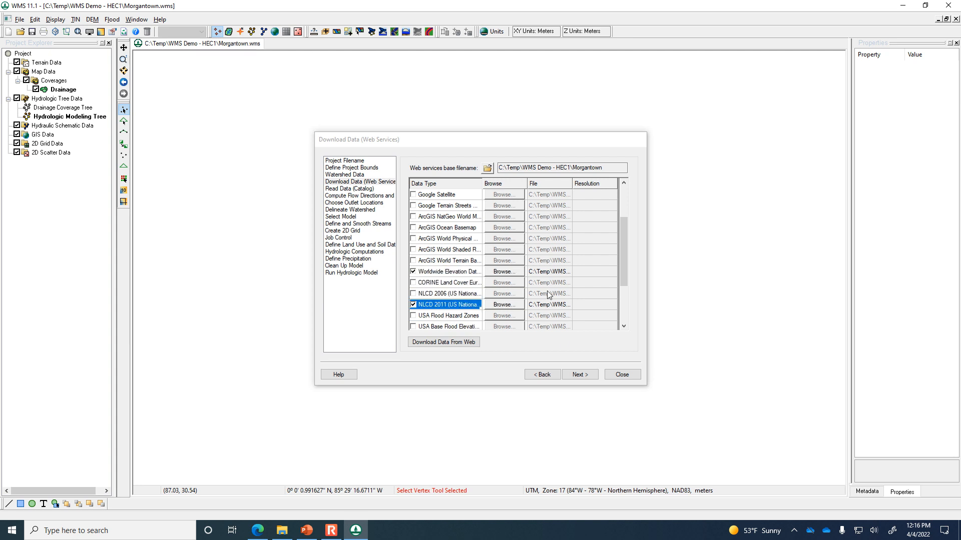
left_click_drag(623, 263, 627, 306)
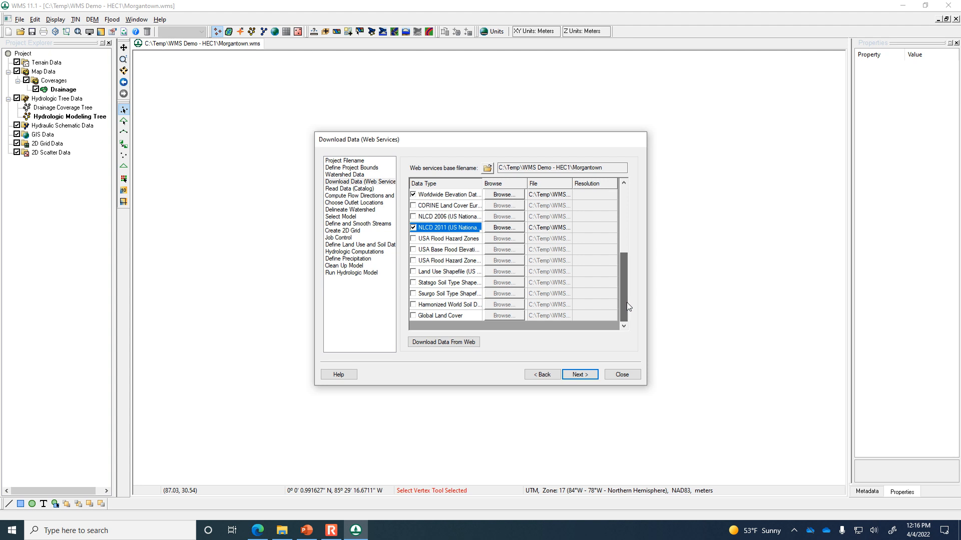
left_click(414, 296)
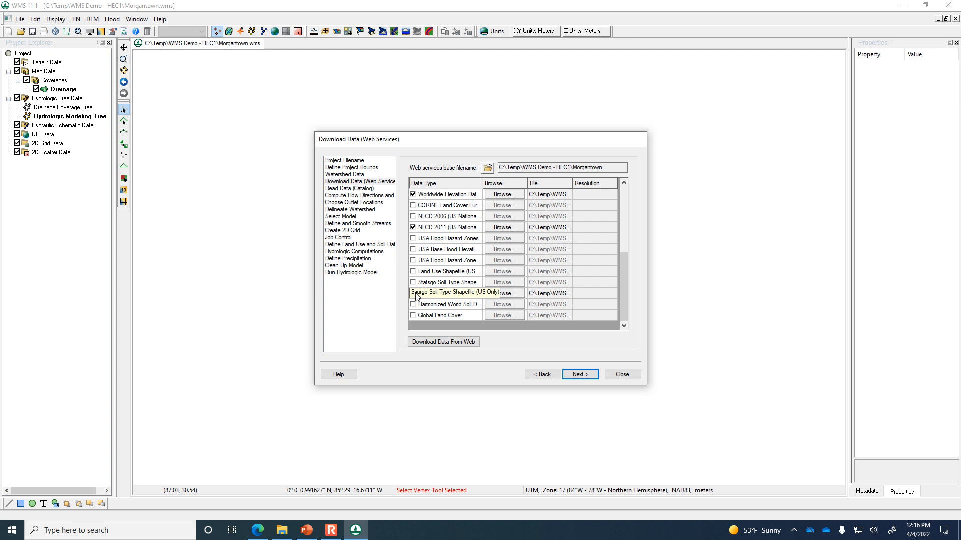
left_click(412, 294)
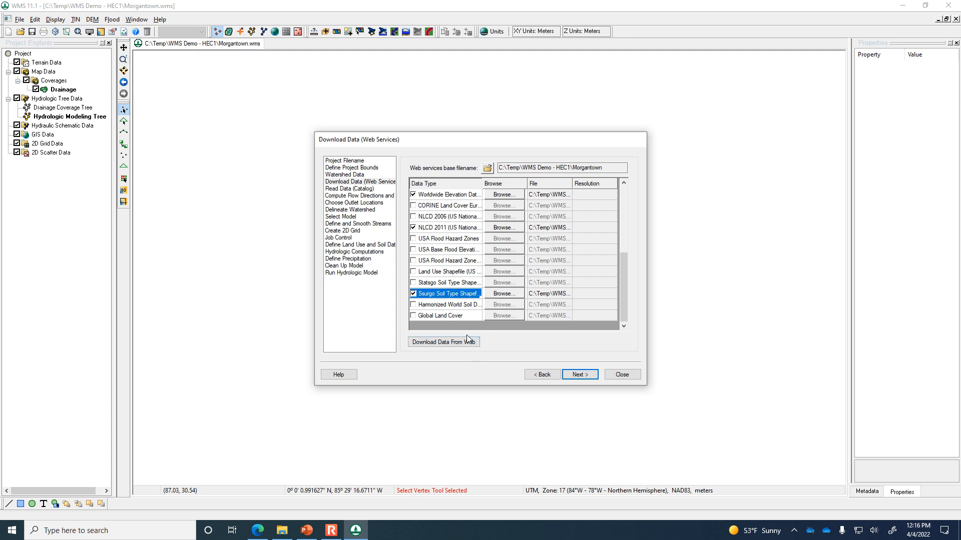
Download the chosen web data with zoom level 12 (29.4 meters) for elevation and the default raster cell size, and close the wizard
left_click(462, 345)
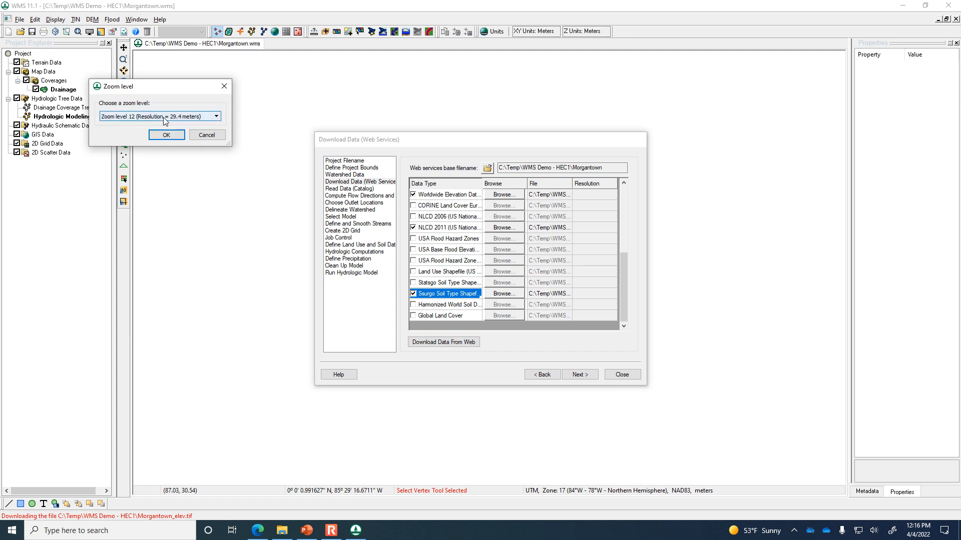
left_click(164, 119)
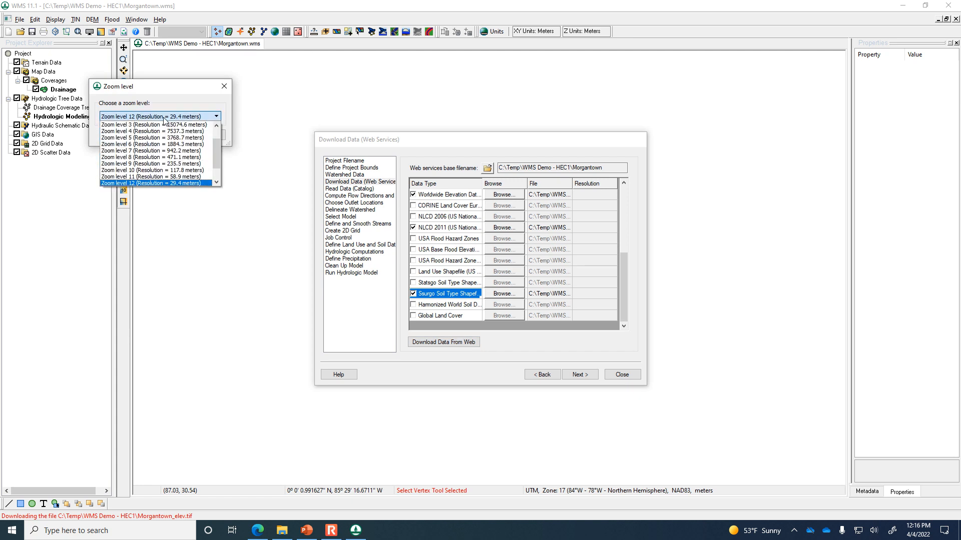
left_click(195, 183)
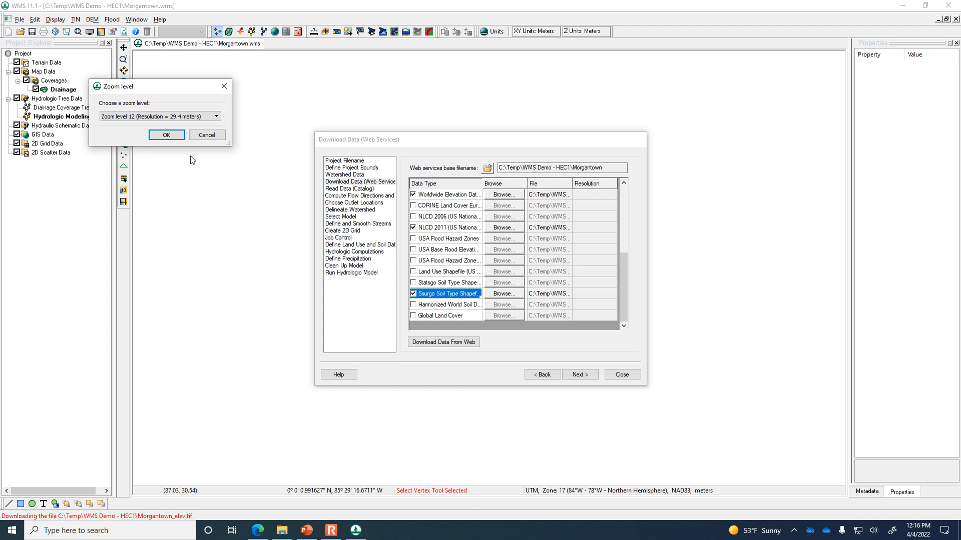
left_click(217, 117)
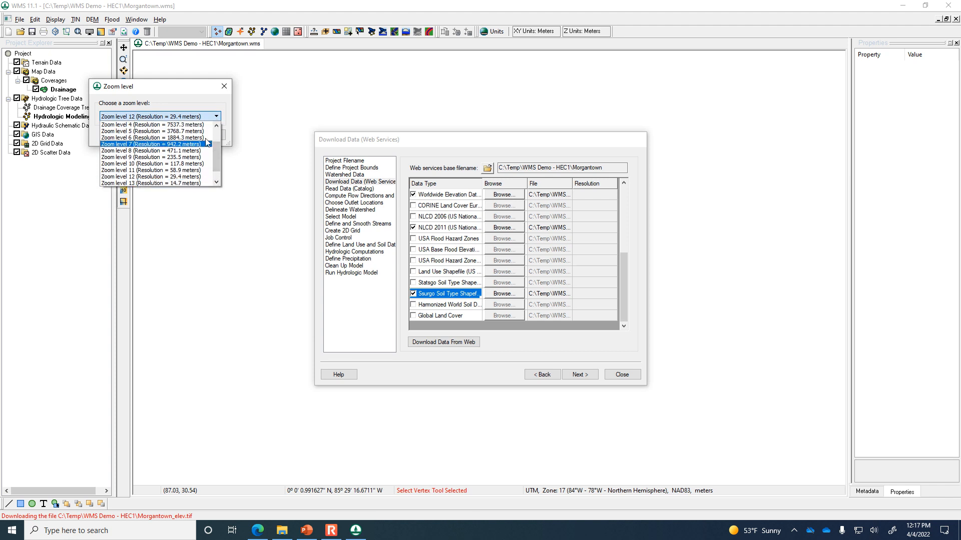
left_click(192, 176)
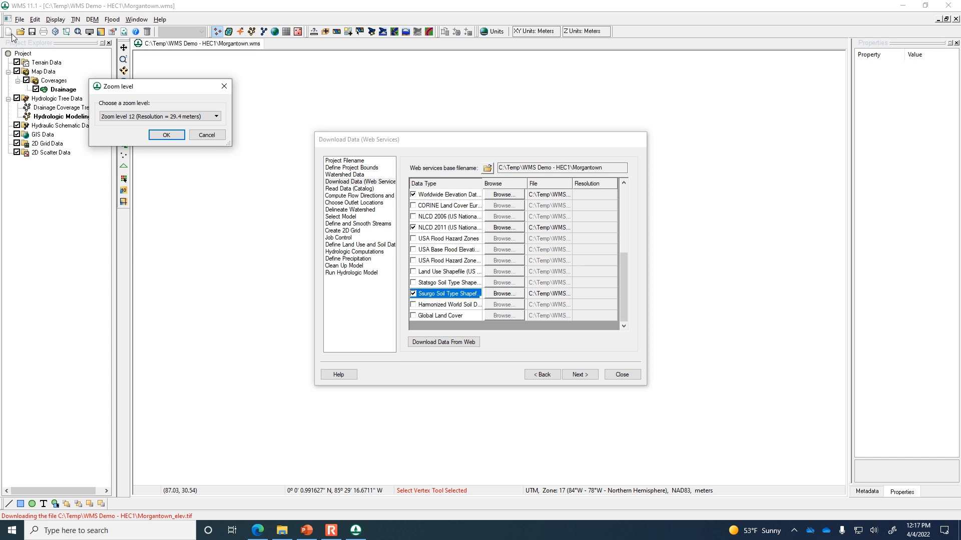
left_click(166, 136)
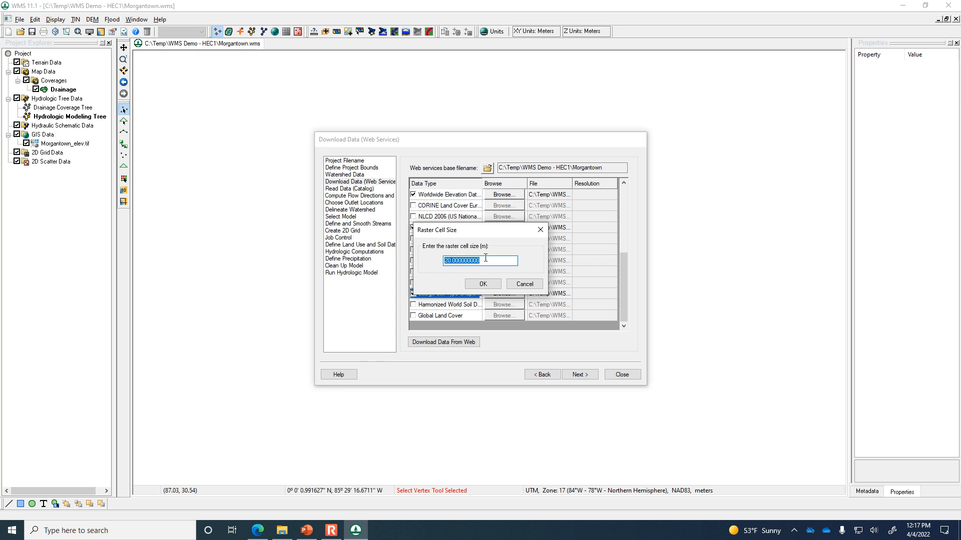
left_click(487, 285)
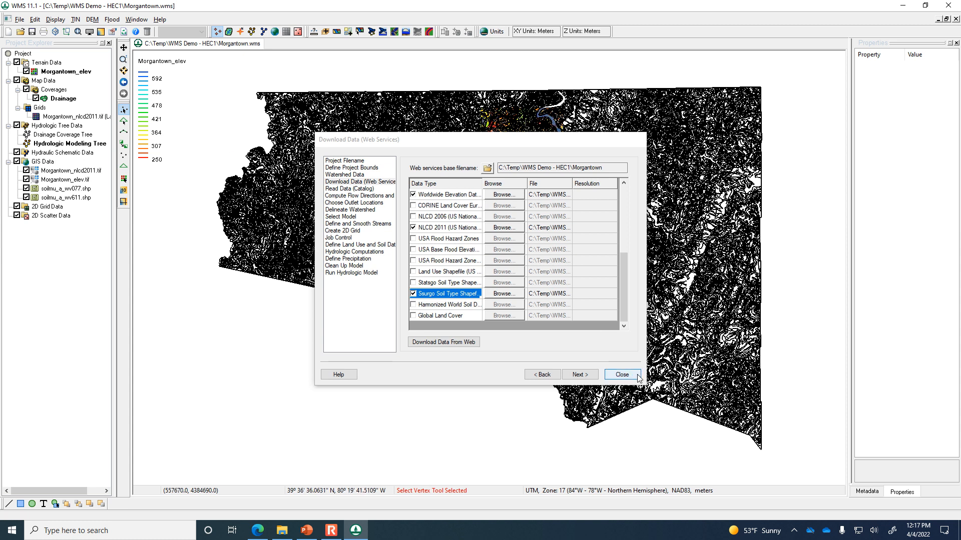
left_click(621, 375)
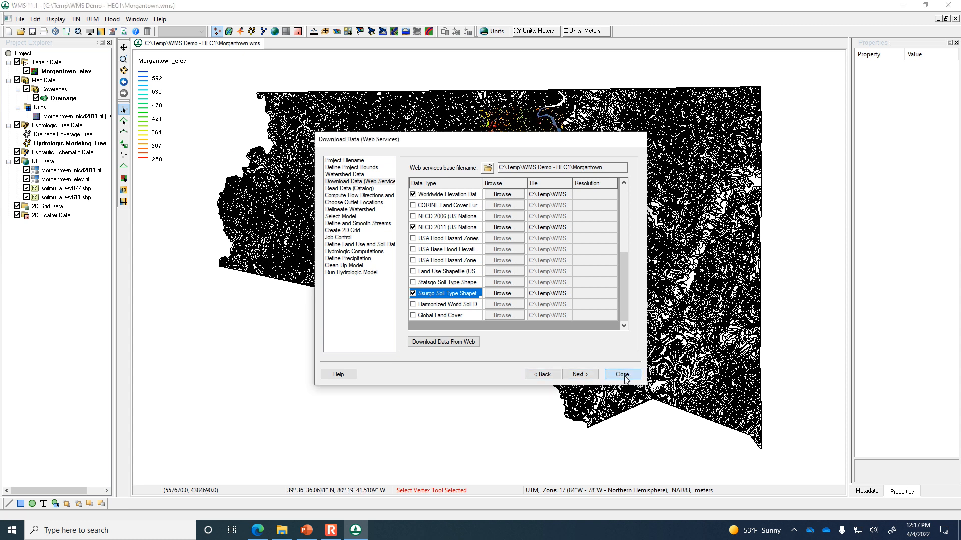
Toggle the display of soilmu_a_wv611.shp and soilmu_a_wv077.shp to compare which soil layer covers the elevation area
left_click(26, 197)
left_click(26, 198)
left_click(26, 198)
left_click(26, 198)
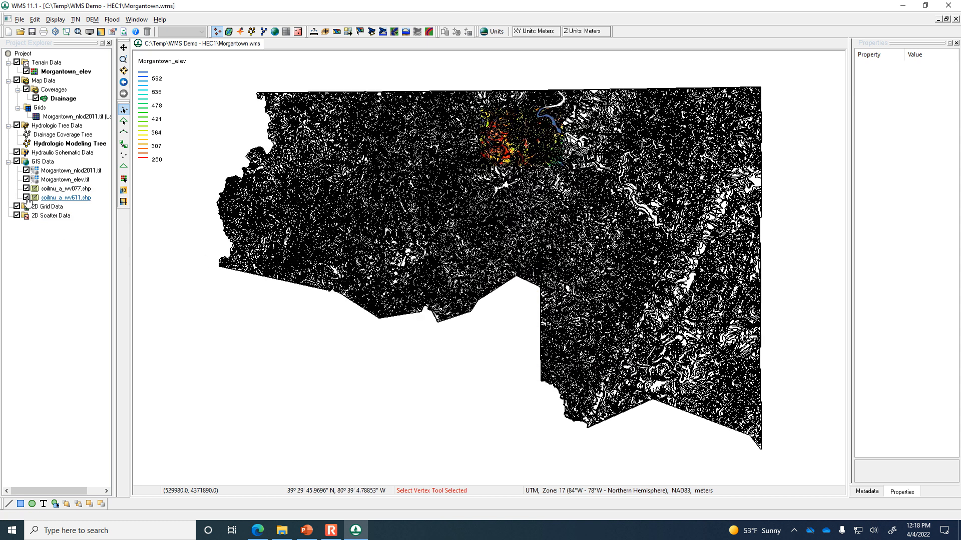
left_click(26, 188)
left_click(26, 188)
left_click(26, 188)
left_click(26, 188)
left_click(26, 189)
left_click(26, 188)
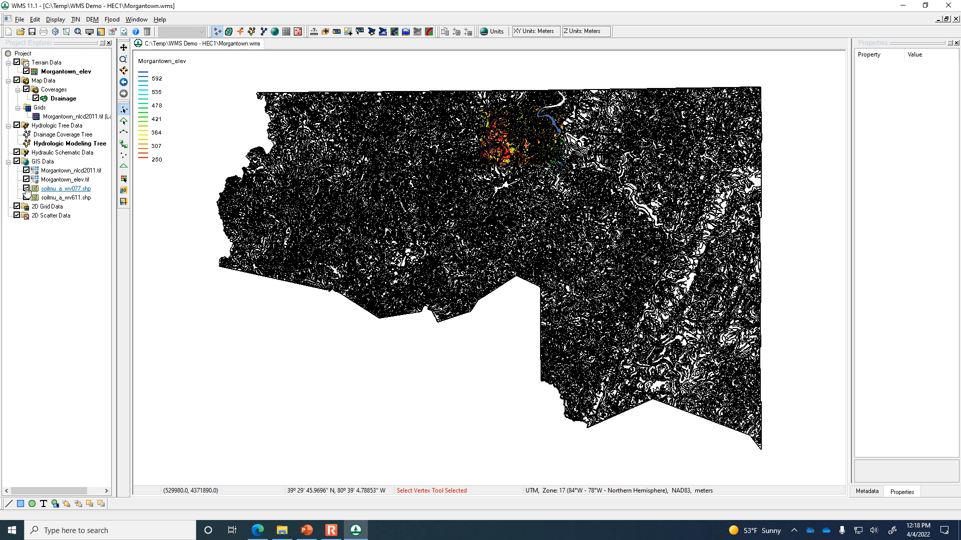
left_click(26, 197)
left_click(26, 198)
left_click(26, 197)
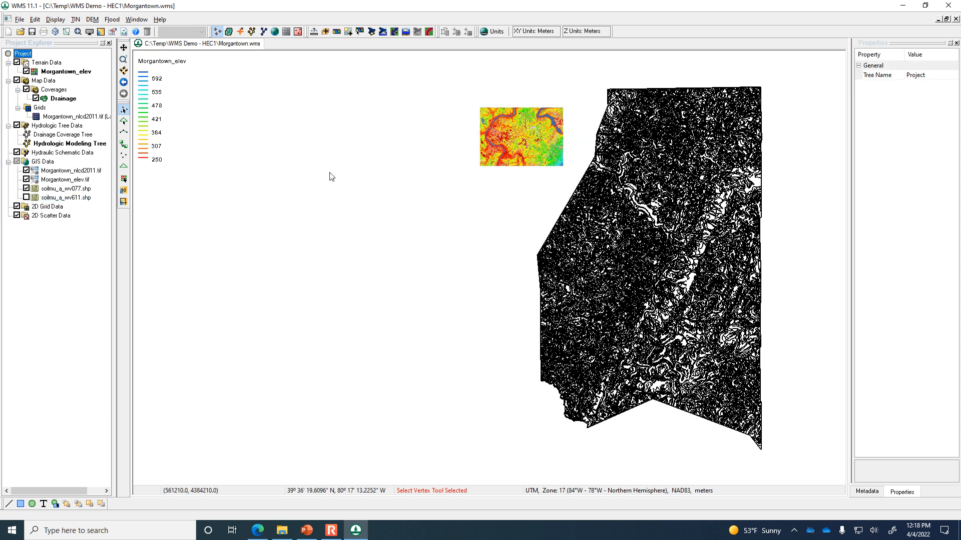
left_click(26, 198)
left_click(26, 188)
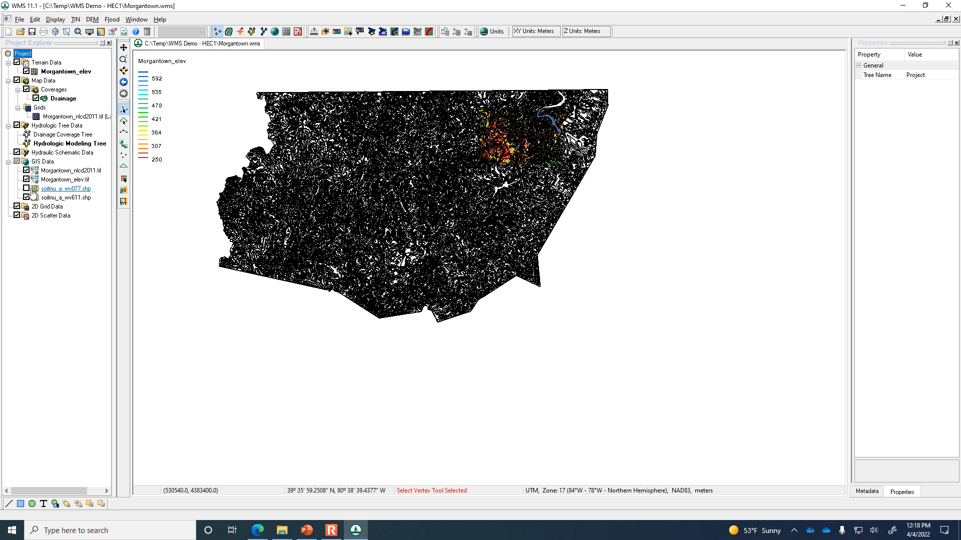
left_click(26, 189)
left_click(26, 189)
left_click(26, 189)
left_click(26, 189)
Delete the soilmu_a_wv077.shp soil layer from the GIS data
right_click(53, 193)
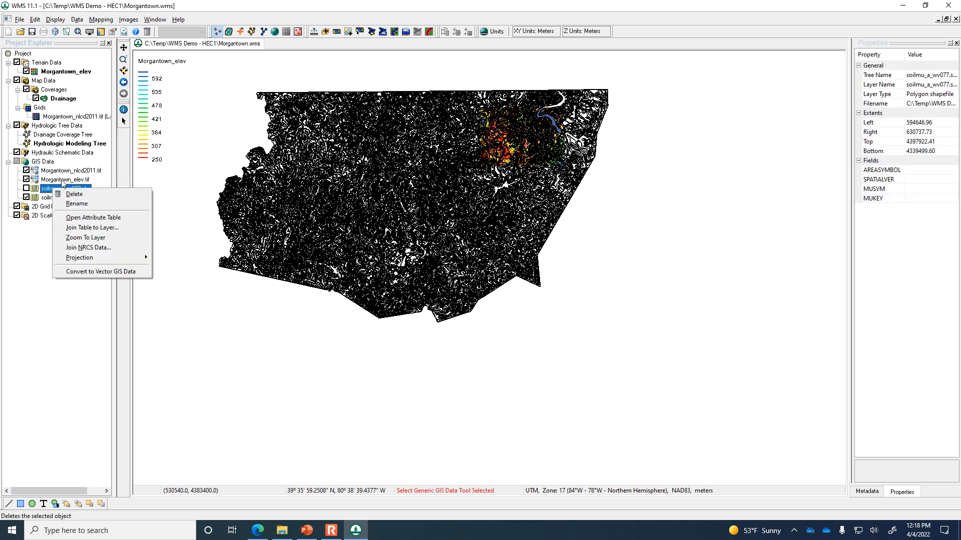
left_click(29, 256)
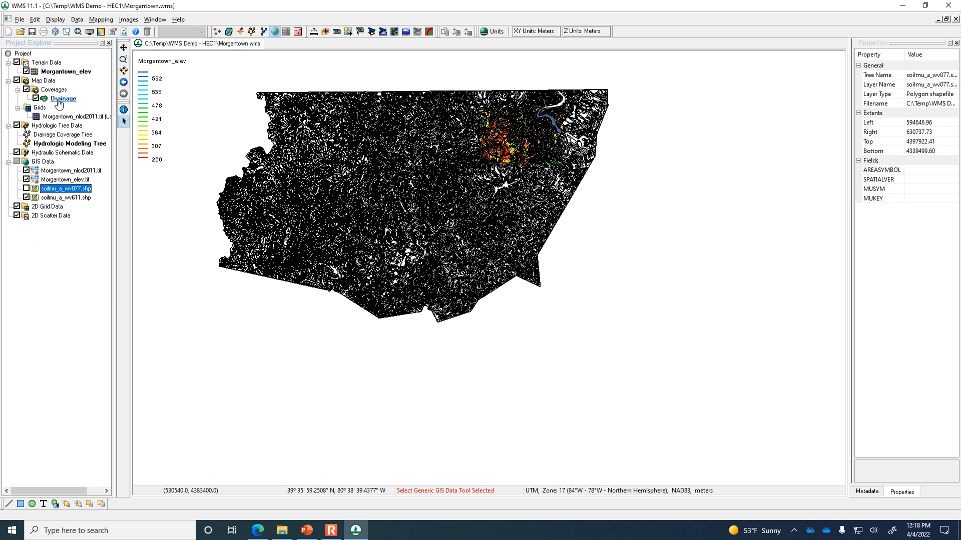
right_click(70, 192)
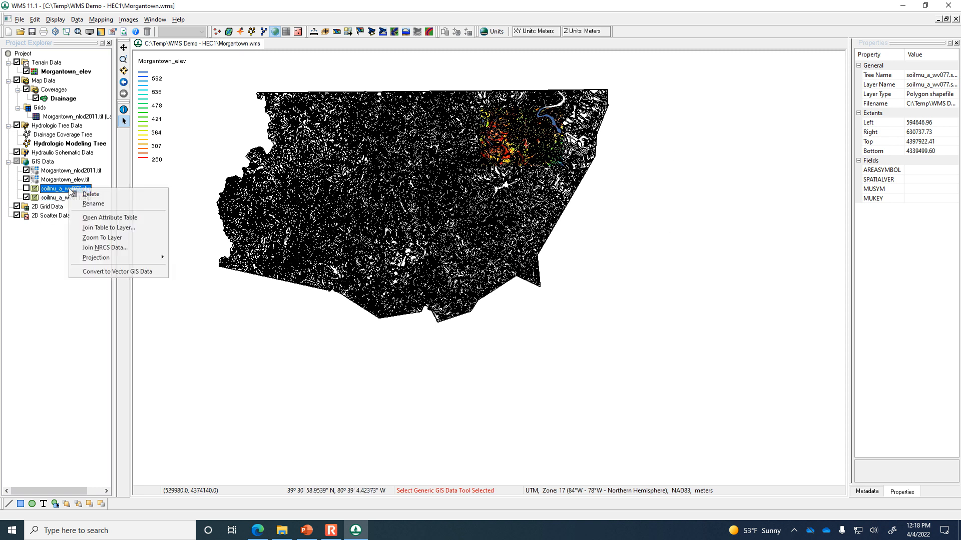
left_click(96, 204)
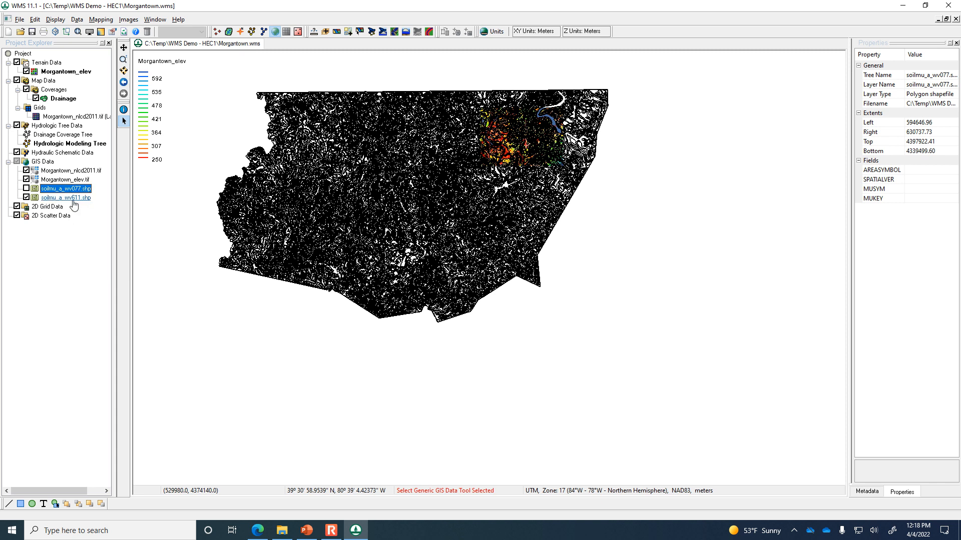
right_click(73, 190)
left_click(91, 195)
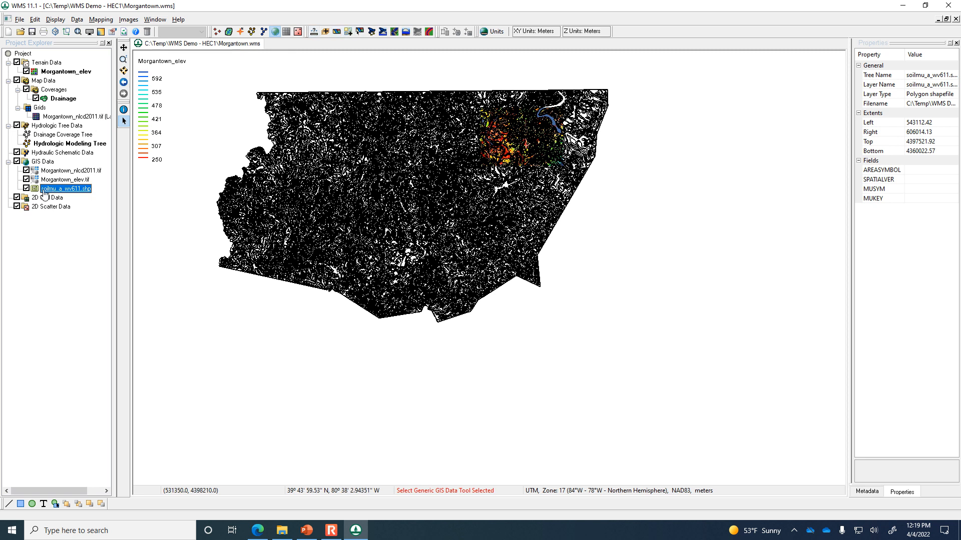
Hide the soilmu_a_wv611.shp, Morgantown_nlcd2011.tif and Morgantown_elev.tif layers in the GIS data
left_click(26, 189)
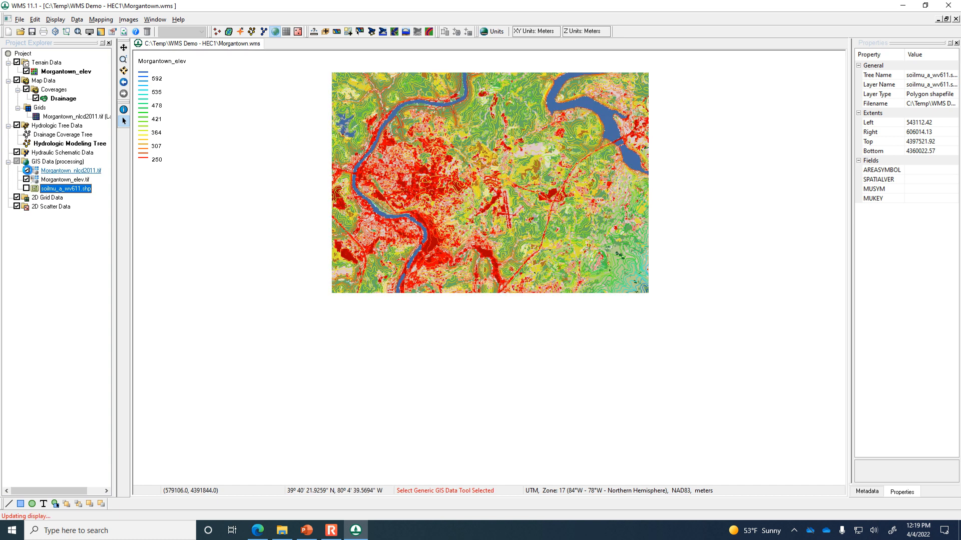
left_click(26, 170)
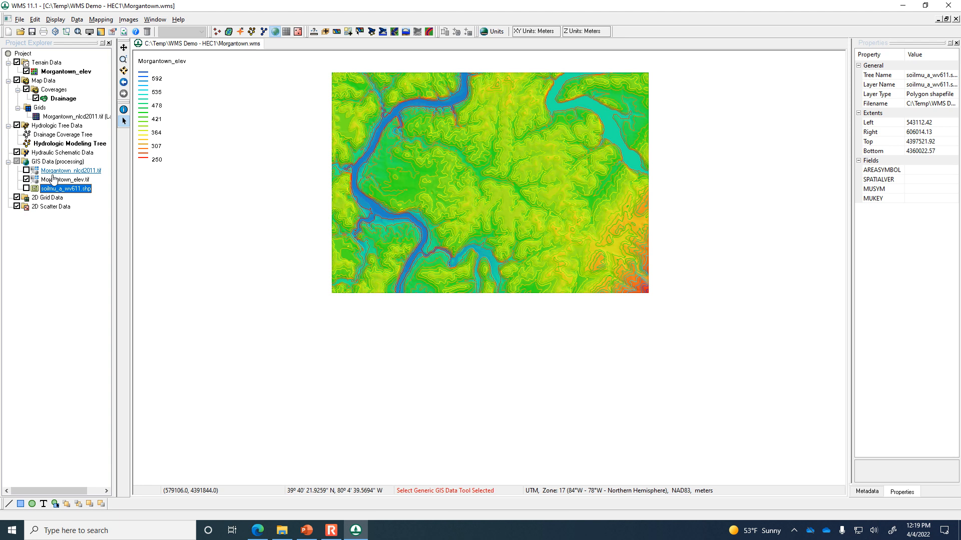
left_click(27, 179)
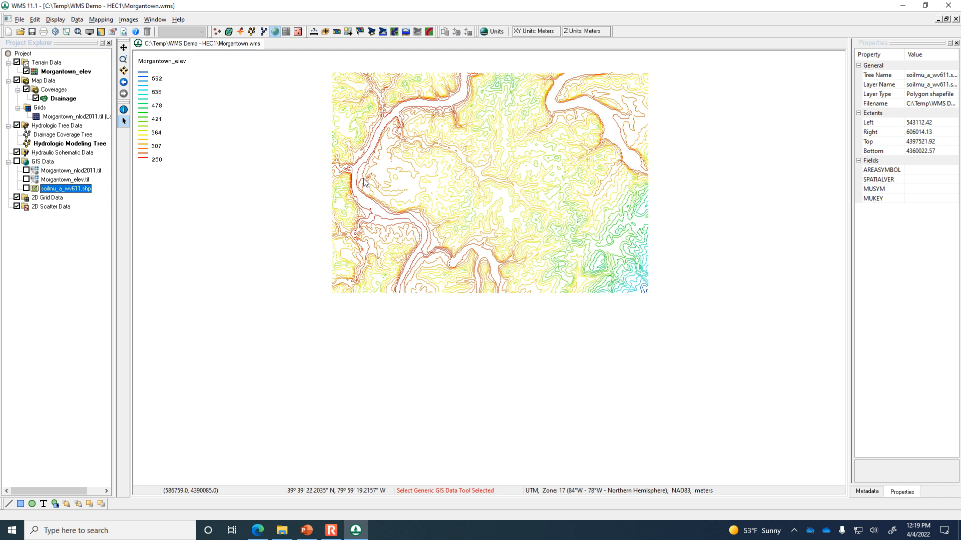
Compute the TOPAZ flow directions and accumulations in the hydrologic modeling wizard, keeping acres and feet, and read in the solution
left_click(371, 32)
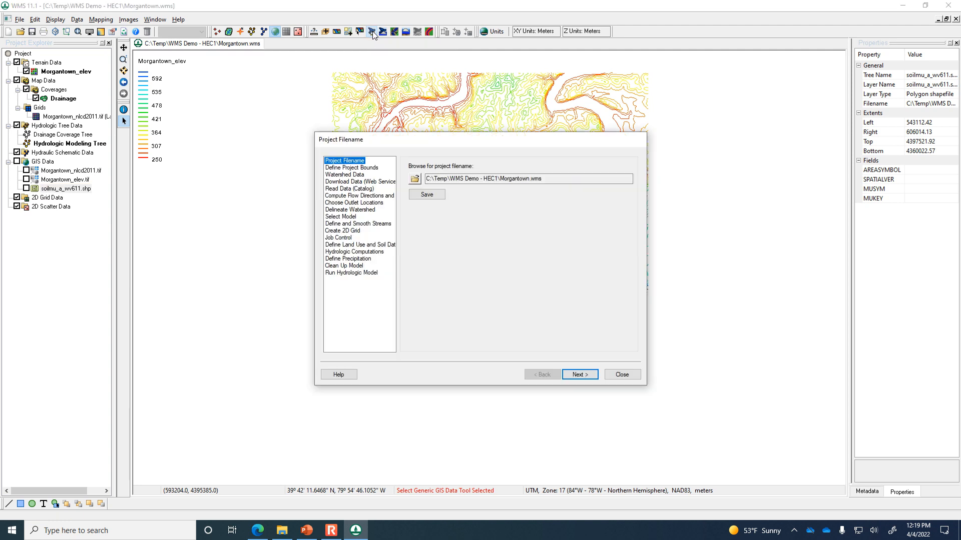
left_click(373, 196)
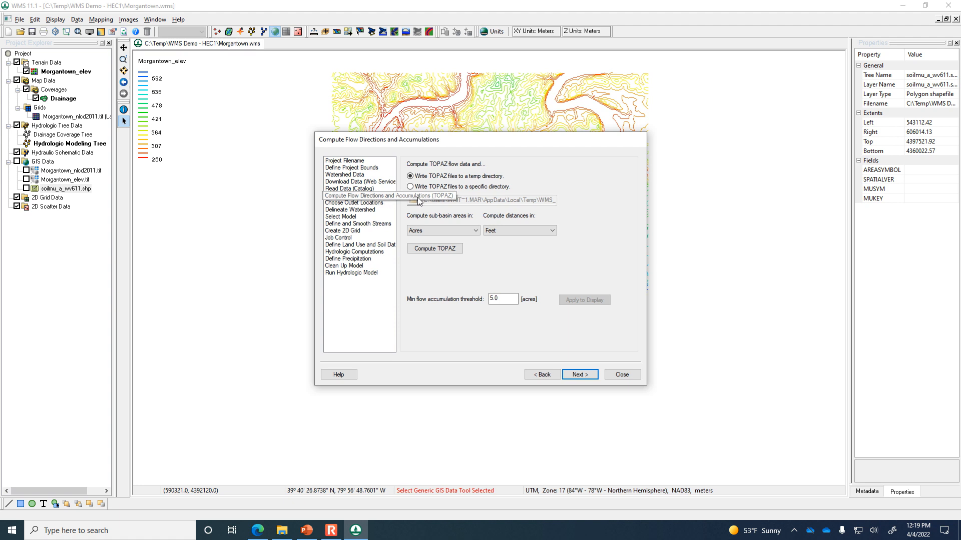
left_click(505, 295)
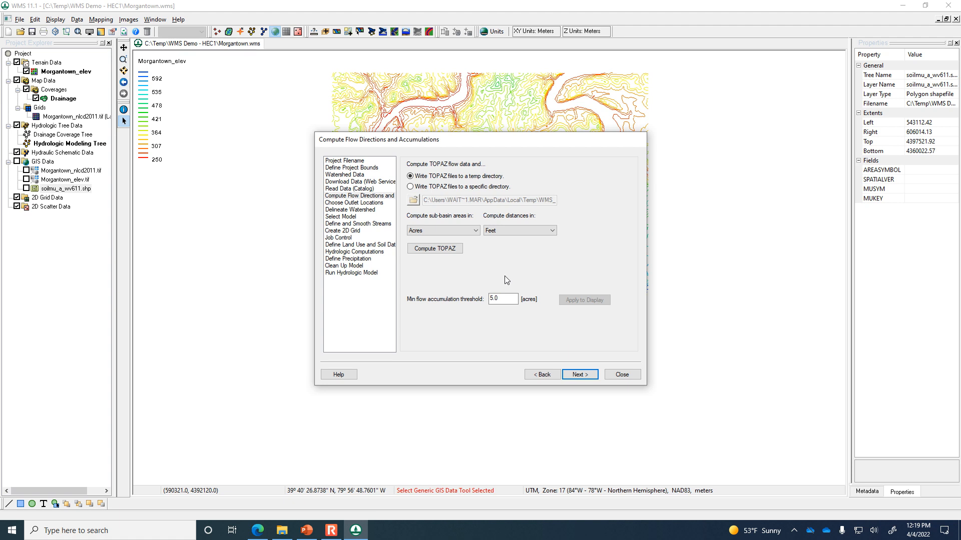
left_click(506, 296)
left_click_drag(473, 142, 184, 163)
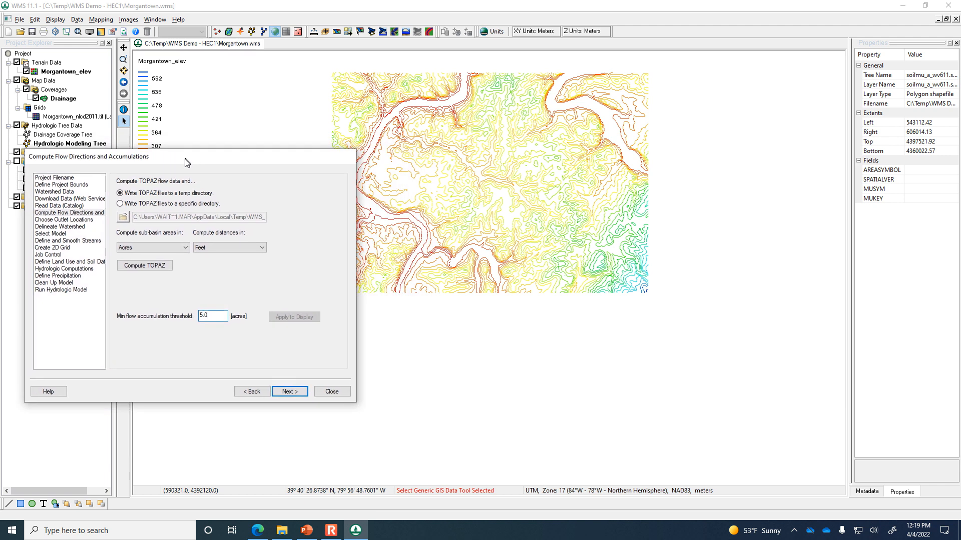
left_click(156, 267)
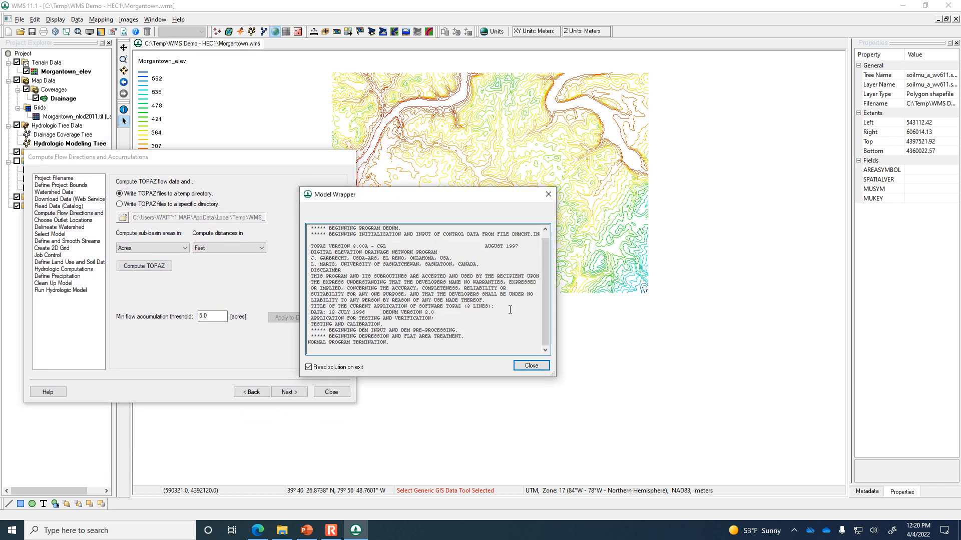
left_click(534, 367)
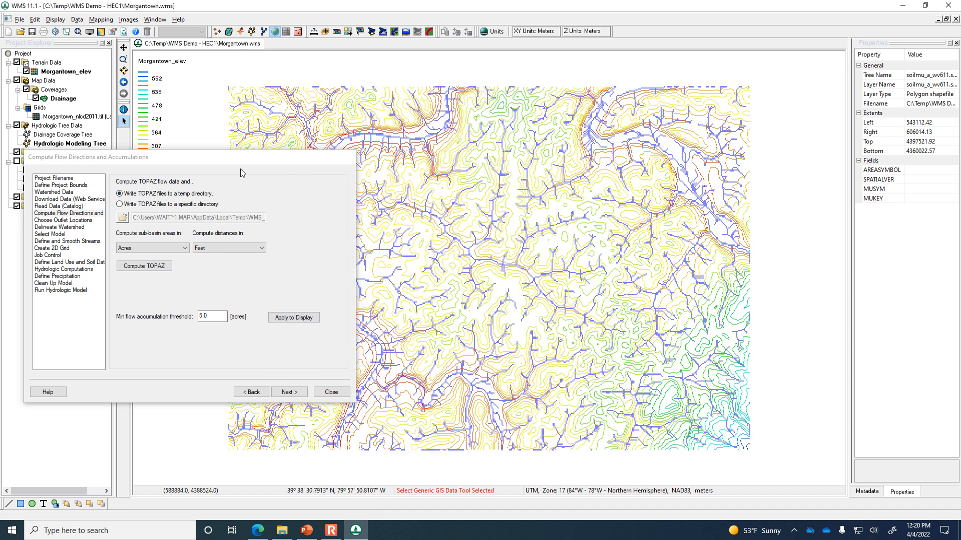
Try minimum flow accumulation thresholds of 12 and 20 acres on the displayed stream network
double_click(210, 316)
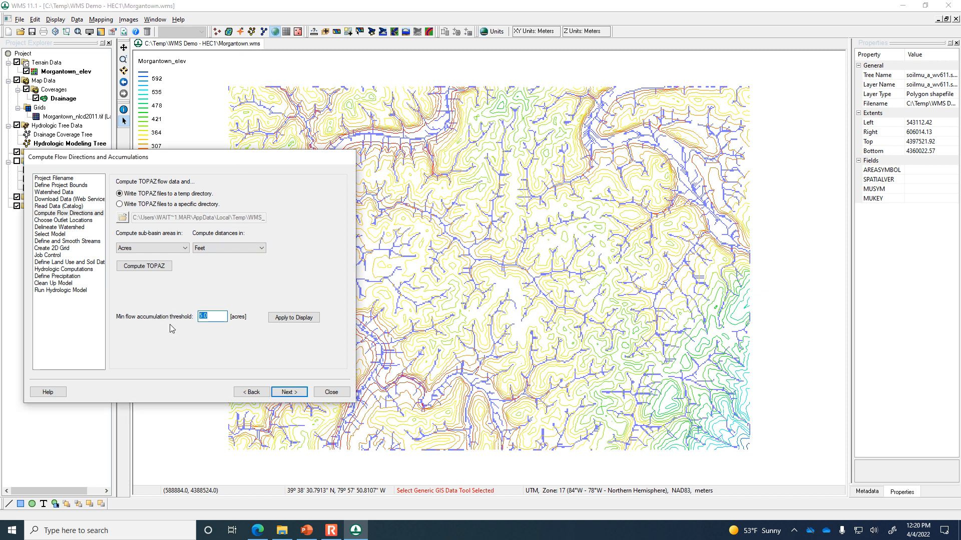
type("12.0")
left_click(298, 319)
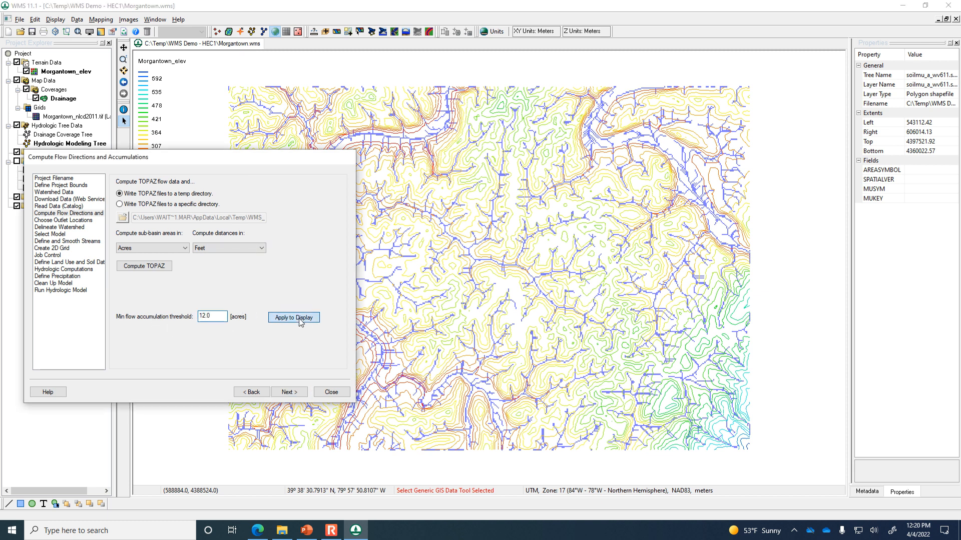
double_click(211, 316)
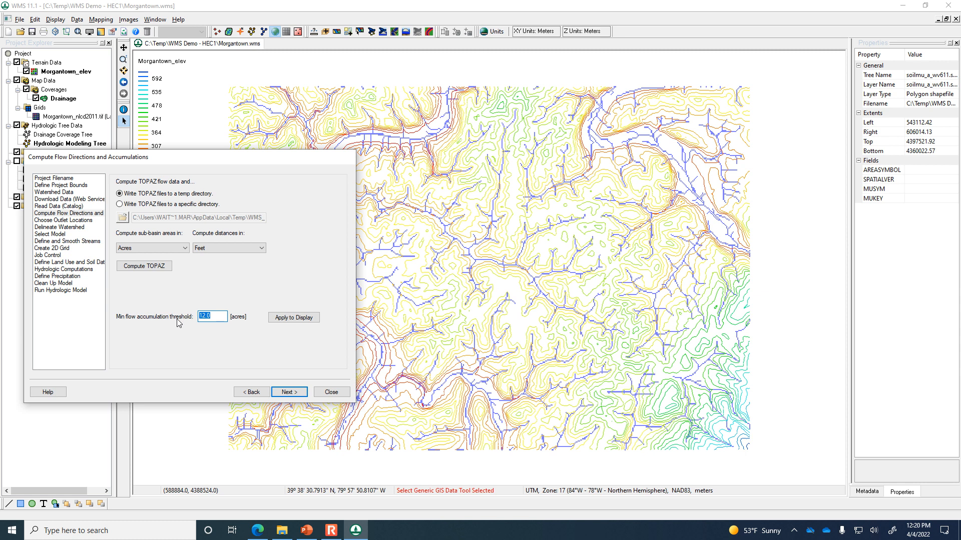
type("20")
left_click(273, 318)
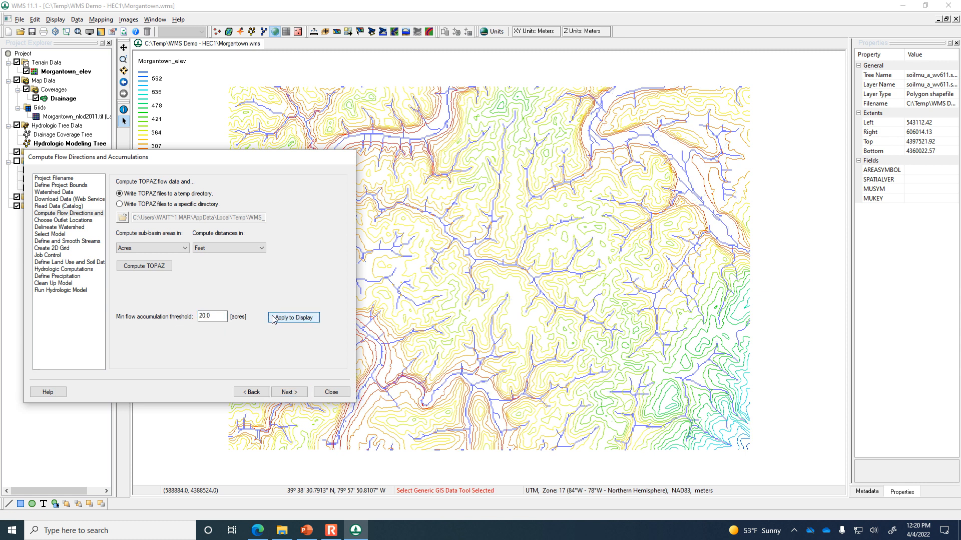
left_click_drag(253, 166, 416, 373)
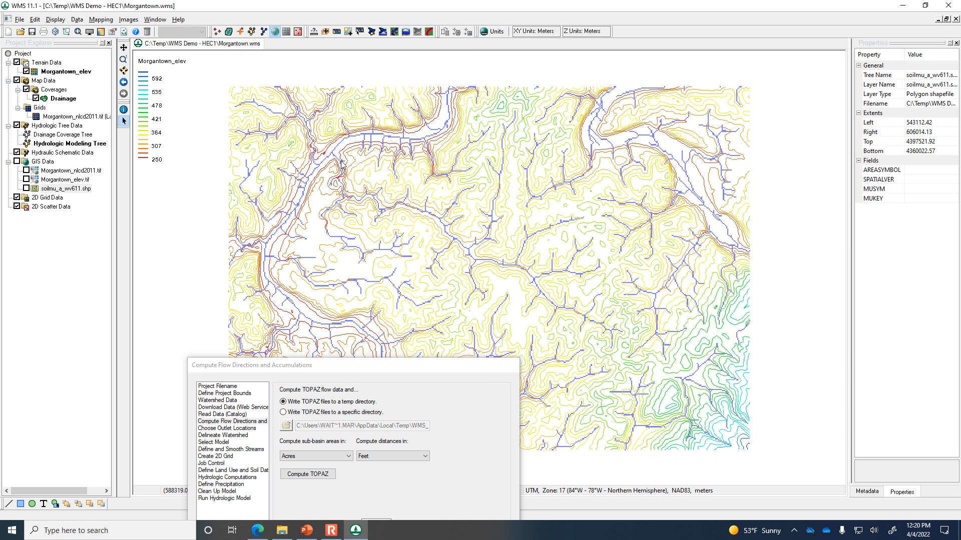
Apply a minimum flow accumulation threshold of 25 acres to the stream display and close the wizard
left_click_drag(359, 372, 563, 177)
double_click(575, 327)
type("25")
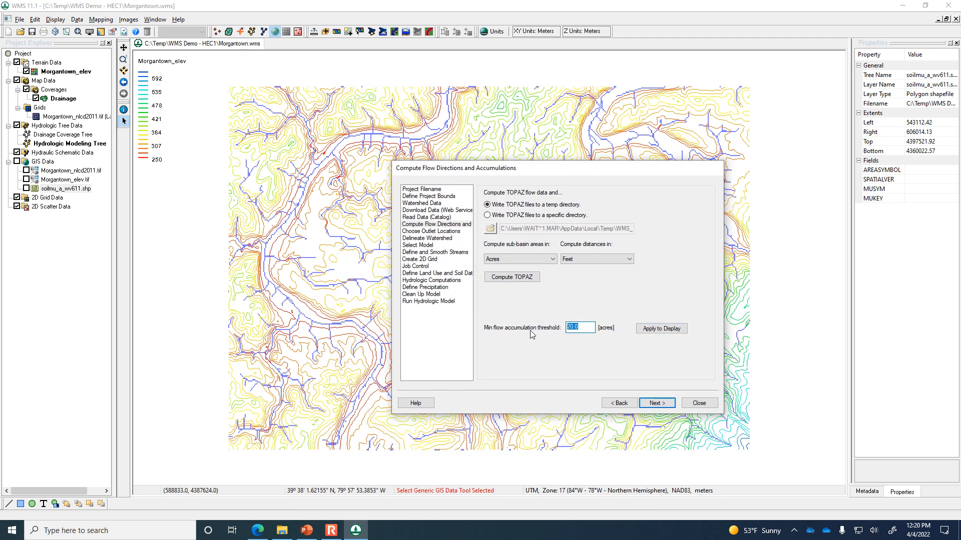
left_click(676, 331)
left_click_drag(580, 170, 775, 179)
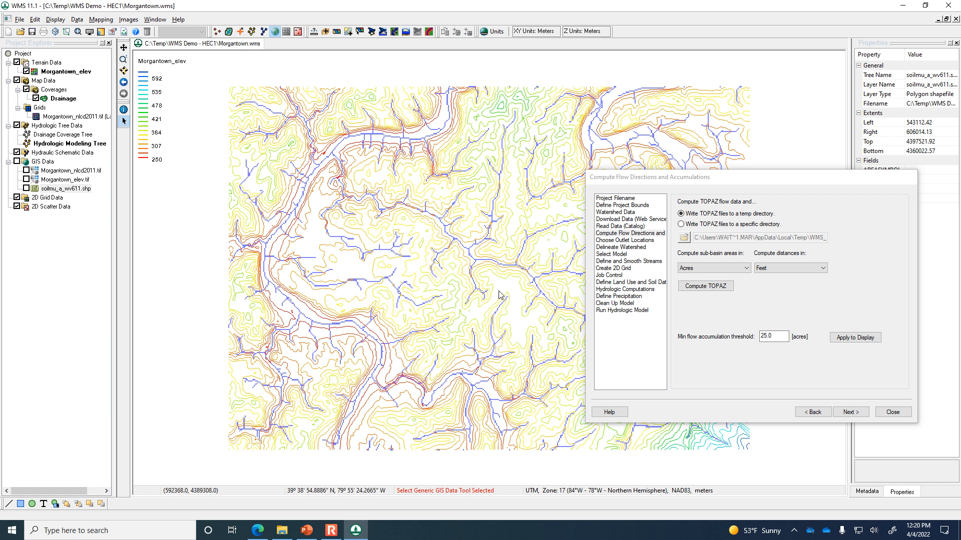
left_click(850, 412)
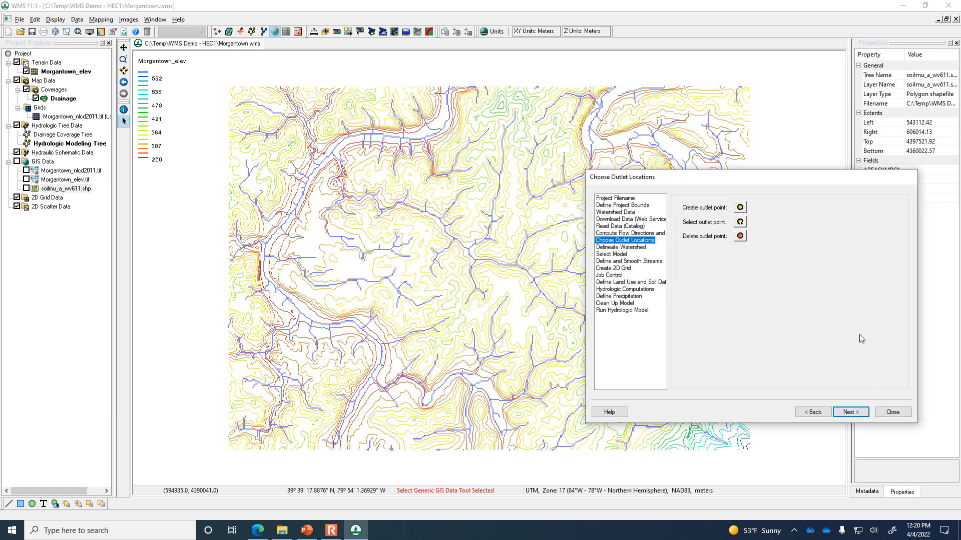
left_click(893, 413)
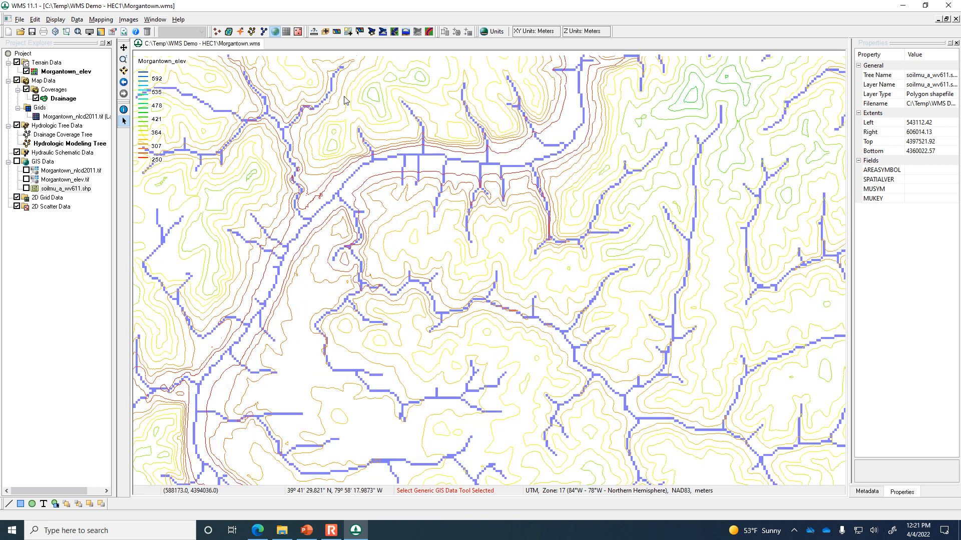
Add the World Street Map online map as a background
left_click(336, 32)
left_click(349, 33)
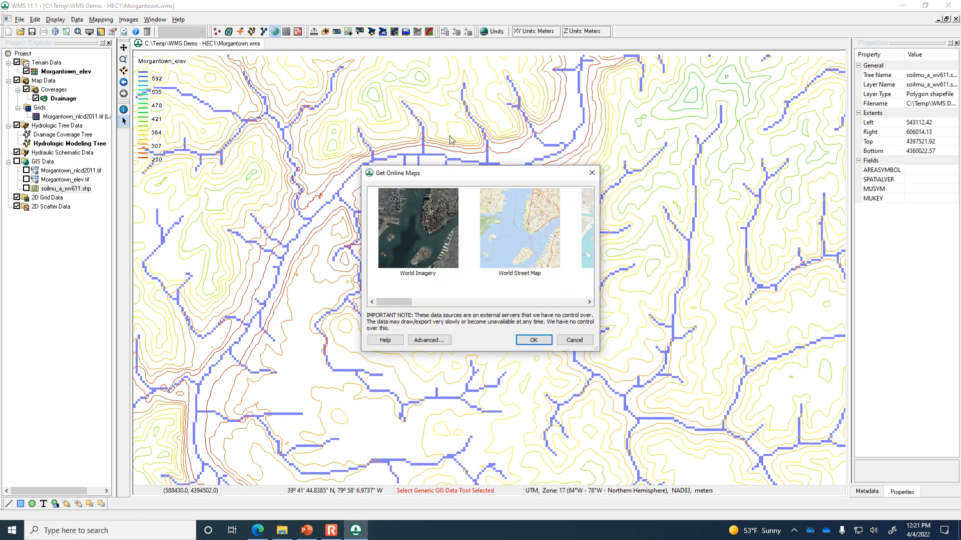
left_click(531, 238)
left_click(523, 338)
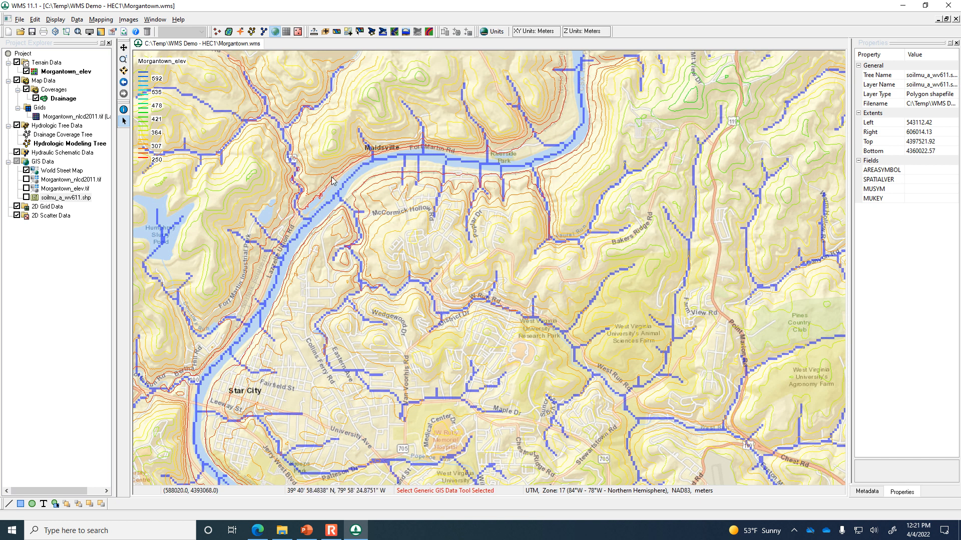
Create an outlet point on the tributary just upstream of the Monongahela River near Randall, and delineate its watershed with a 25-acre stream threshold
left_click(348, 205)
scroll(347, 205, "up", 4)
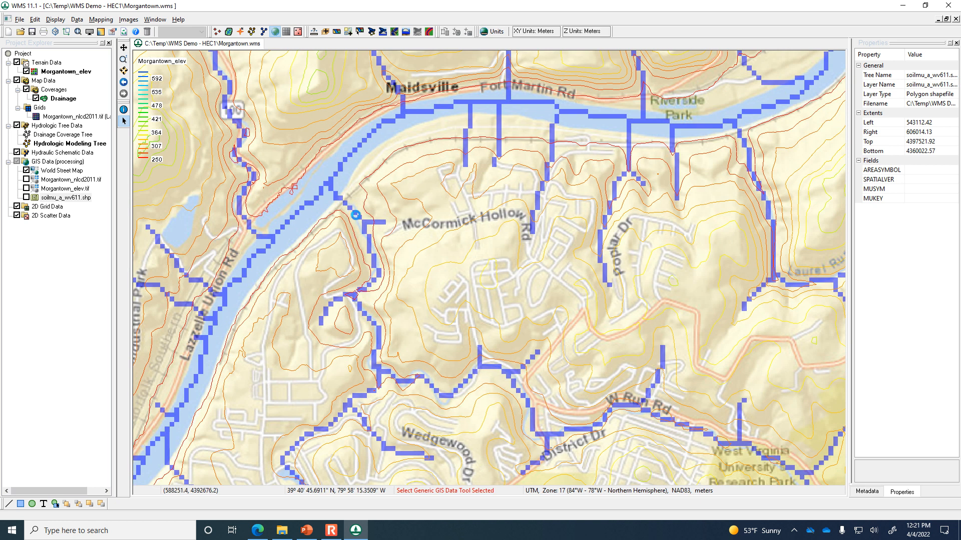
scroll(356, 219, "up", 2)
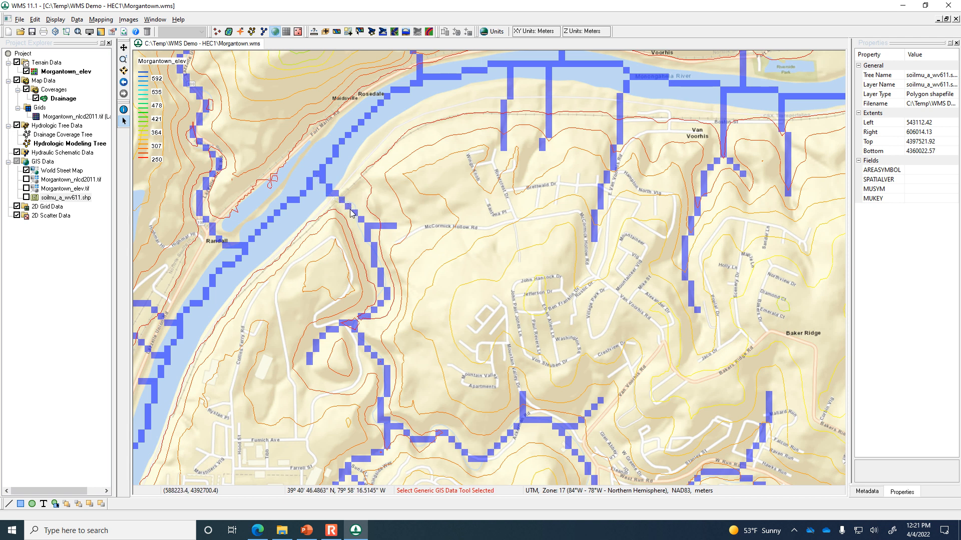
left_click(373, 33)
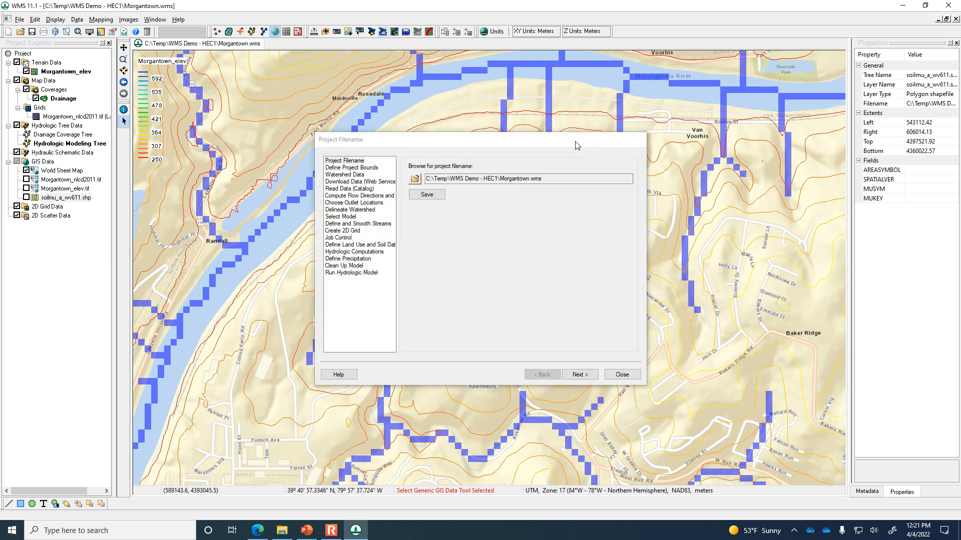
left_click(586, 189)
left_click(678, 155)
left_click(349, 206)
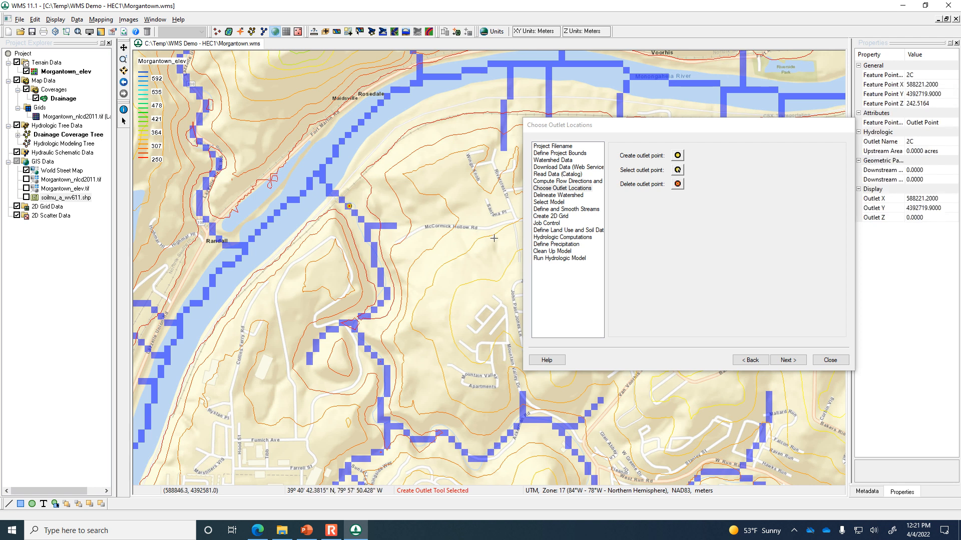
left_click(788, 360)
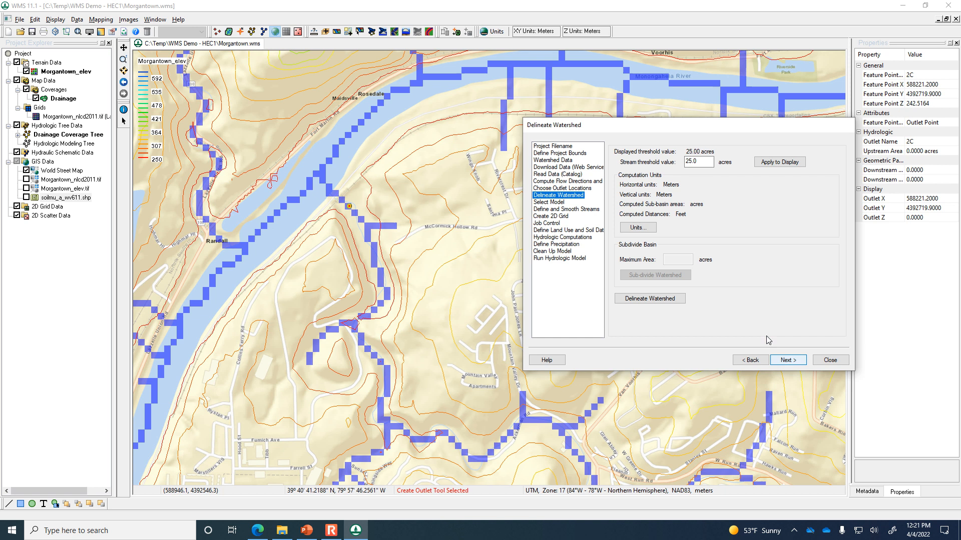
left_click(671, 298)
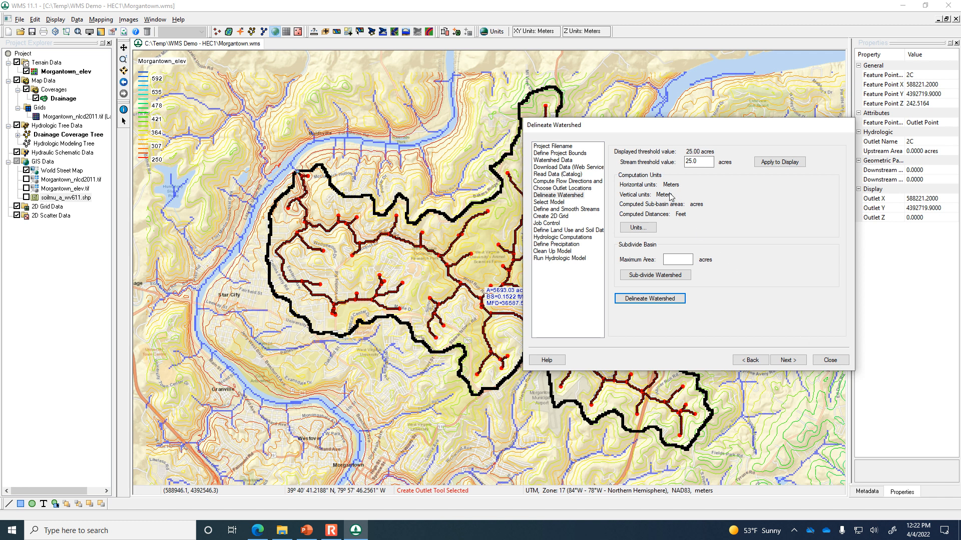
Set the basin area units to square miles, keeping distances in feet, and close the wizard
left_click(637, 228)
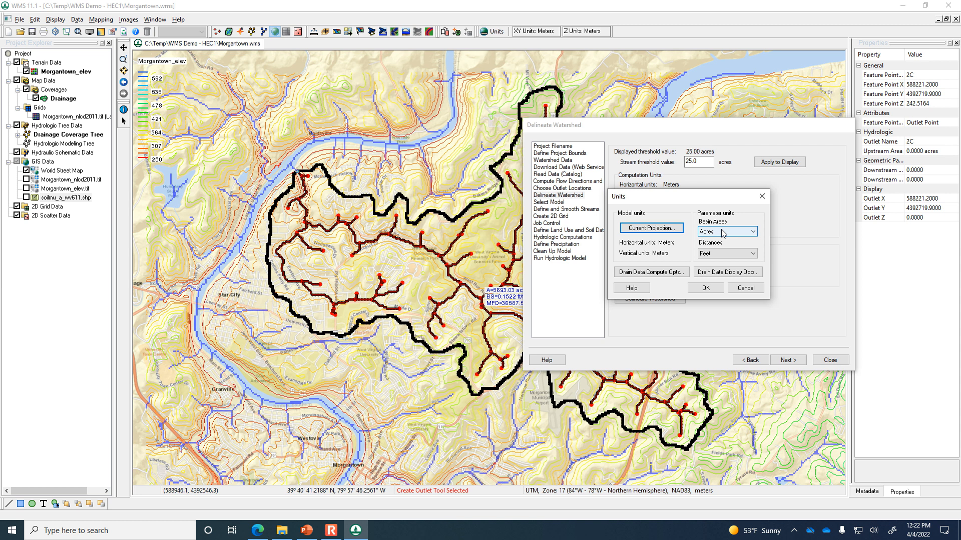
left_click(746, 289)
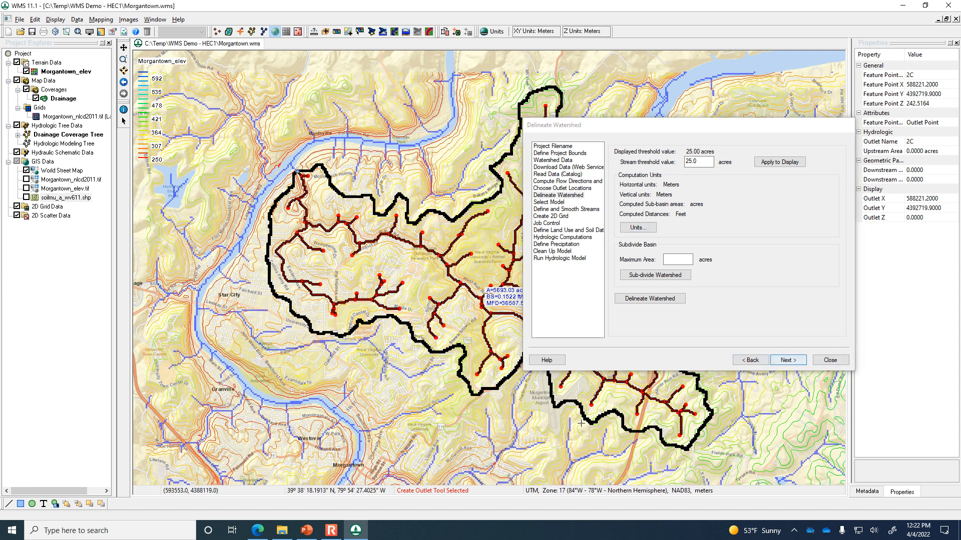
left_click(652, 230)
left_click(744, 233)
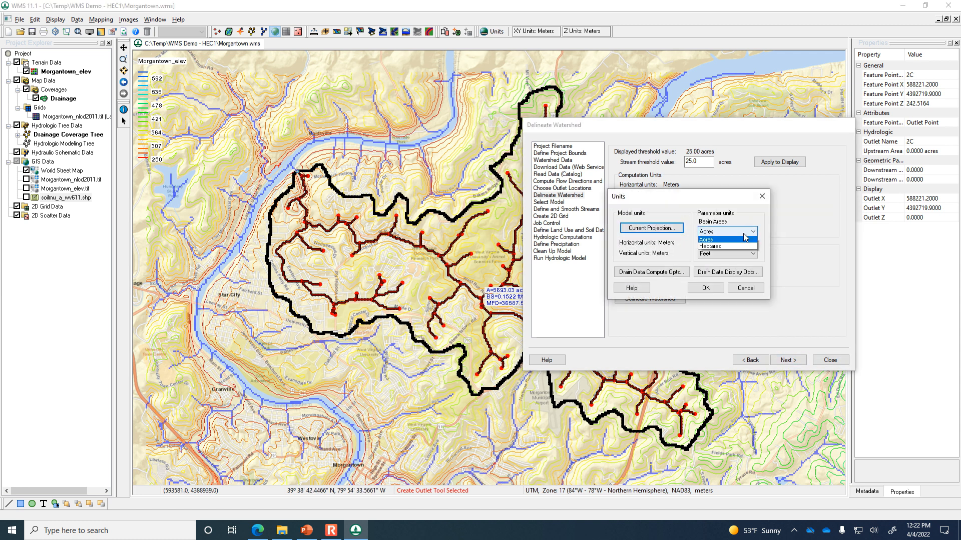
left_click(715, 241)
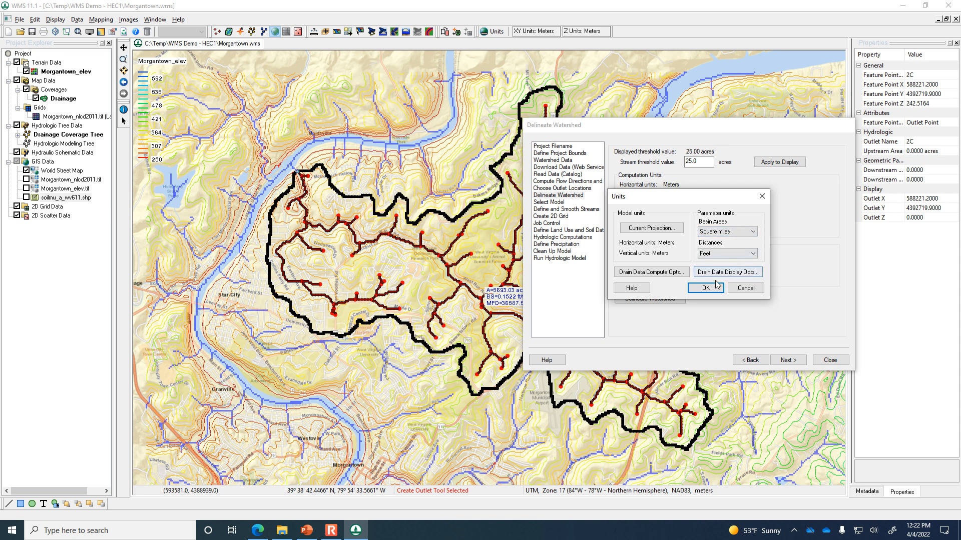
left_click(707, 289)
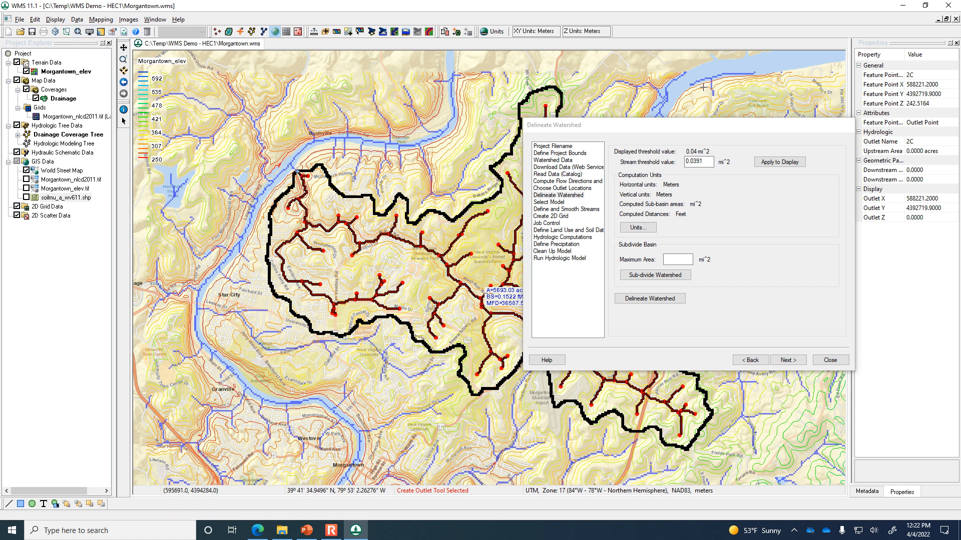
left_click(830, 359)
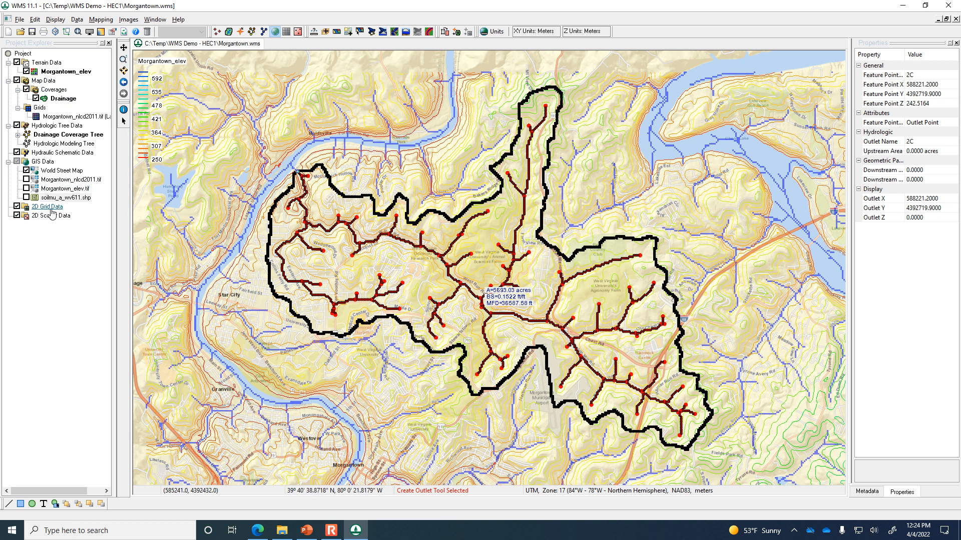
Show the soilmu_a_wv611.shp soil layer and identify the attributes of a soil polygon in the western part of the watershed
left_click(27, 197)
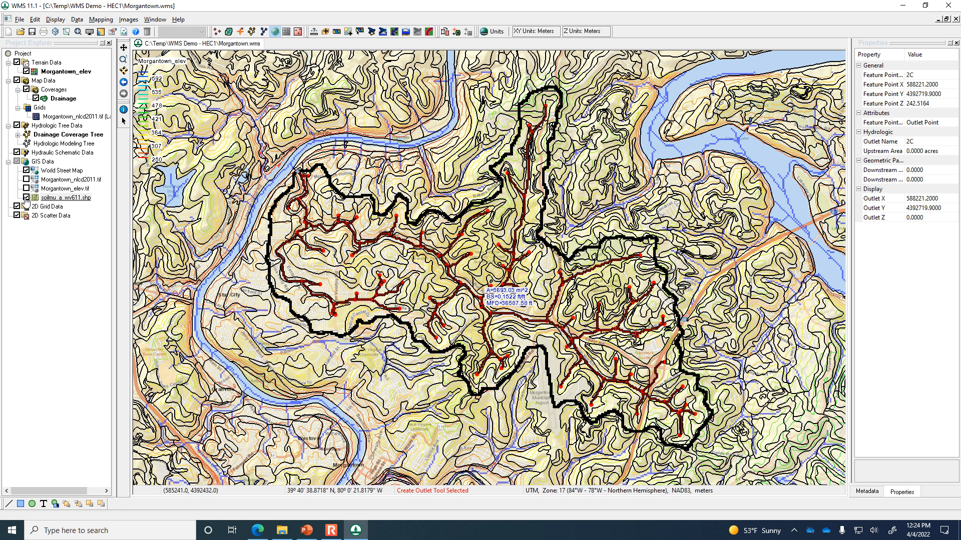
left_click(124, 110)
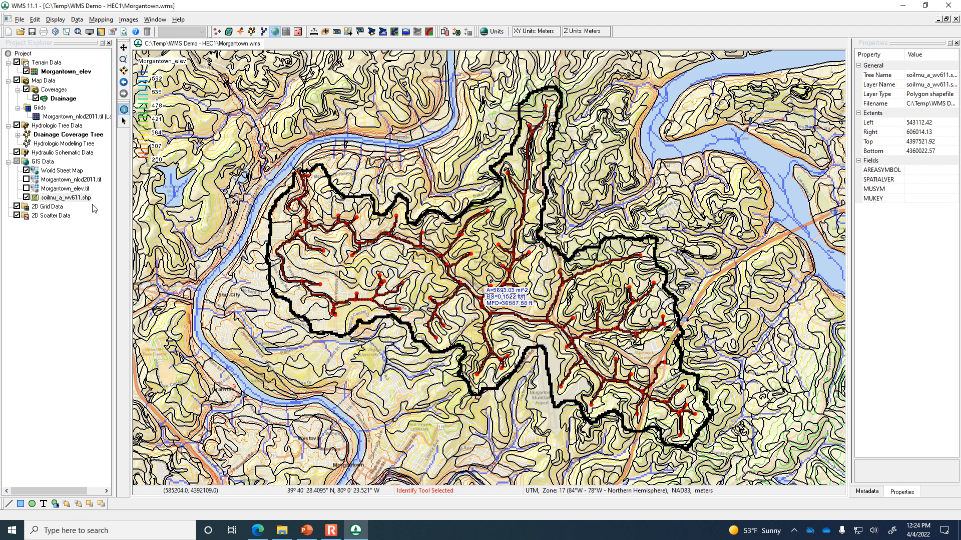
left_click(308, 265)
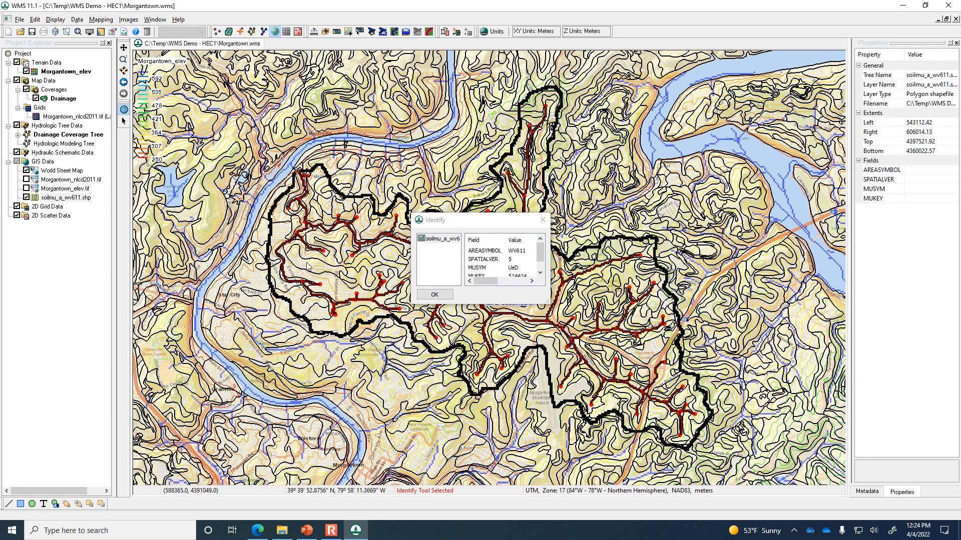
Enlarge the attribute results window, then switch to File Explorer and look through the Morgantown_ssurgo folder's soil tables and shapefiles
left_click_drag(548, 305, 579, 349)
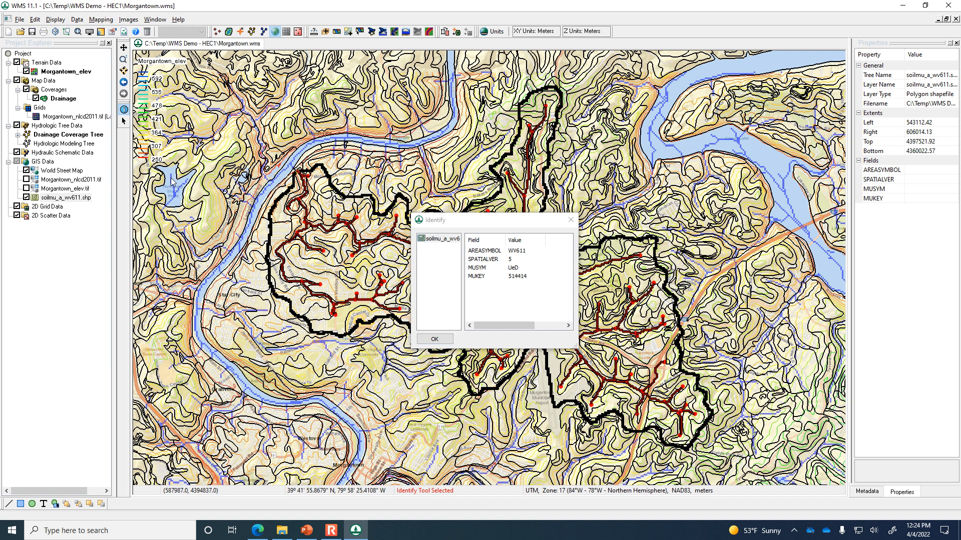
left_click(282, 531)
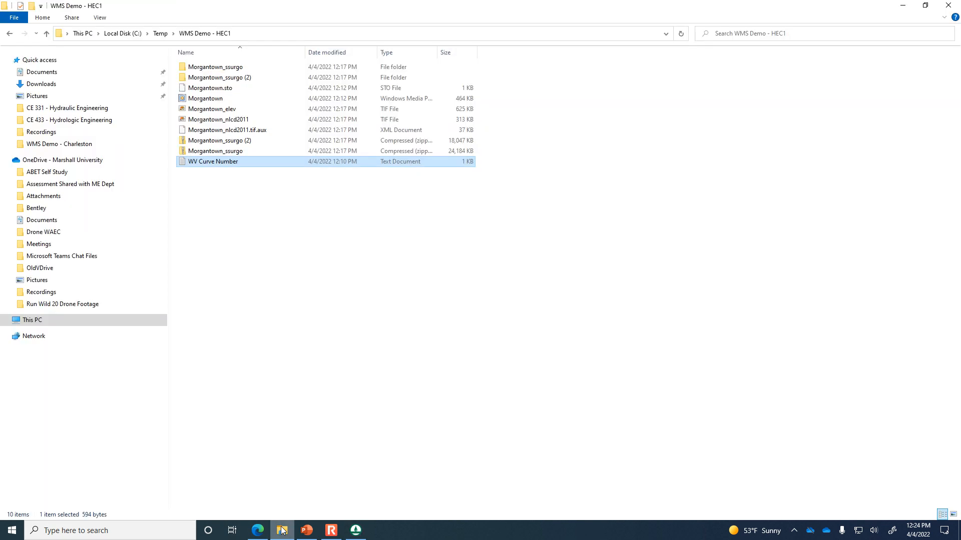
double_click(207, 70)
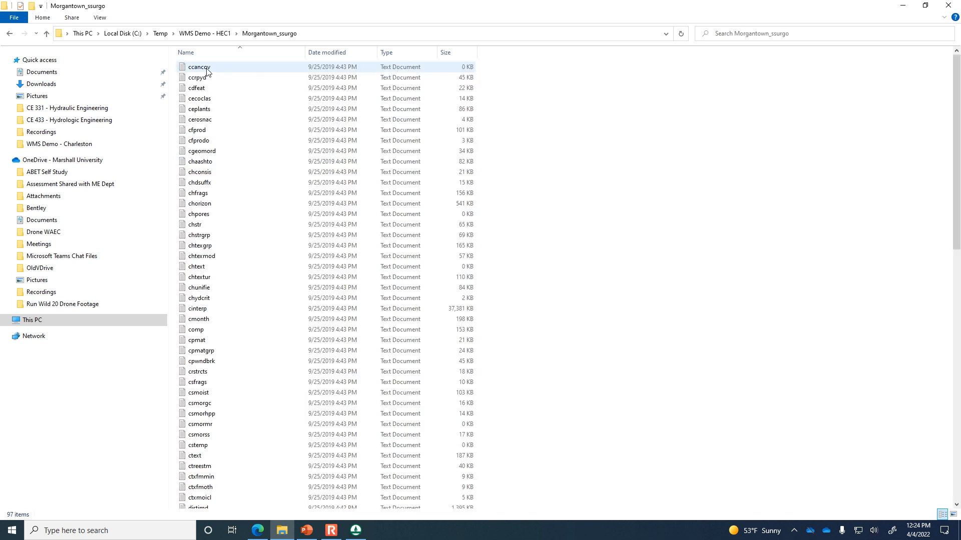
scroll(261, 345, "down", 1)
scroll(260, 344, "down", 17)
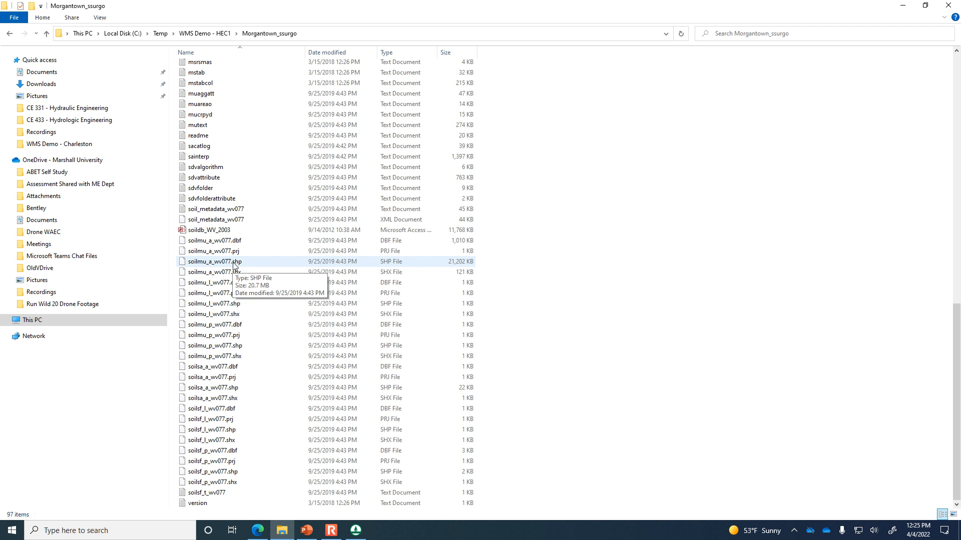
scroll(353, 268, "up", 6)
scroll(353, 268, "up", 9)
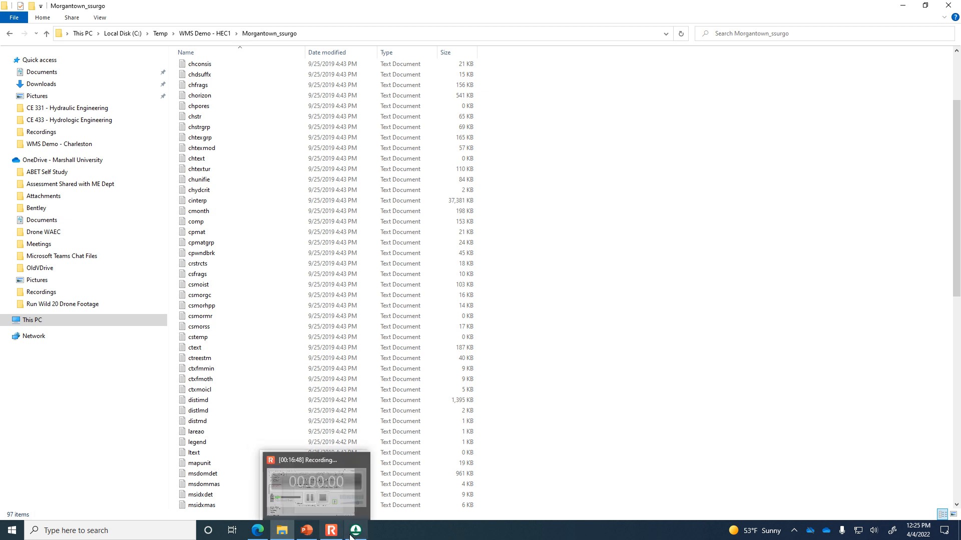
Return to WMS and join NRCS soil texture and HYDGRP data to soilmu_a_wv611.shp, filling blank values with soil group D and Silt loam
left_click(354, 532)
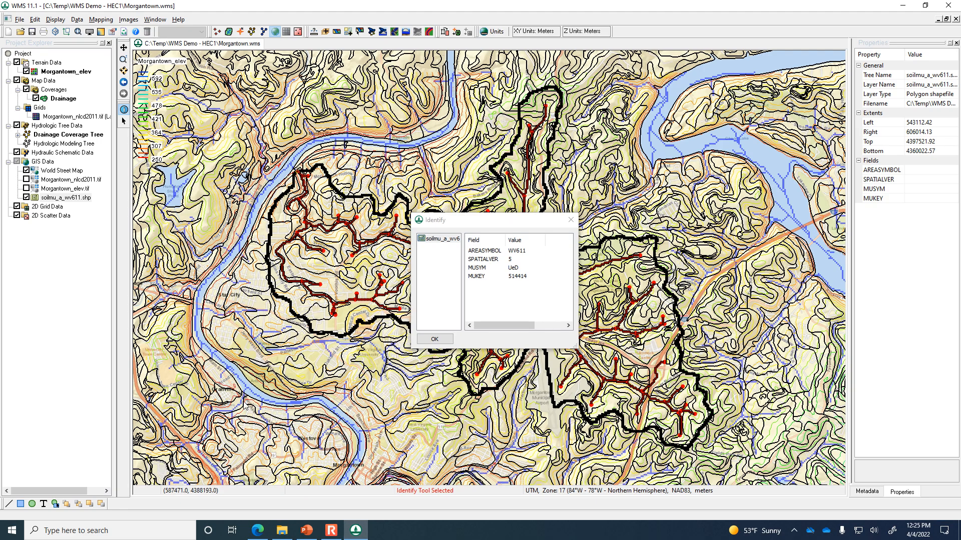
left_click(571, 219)
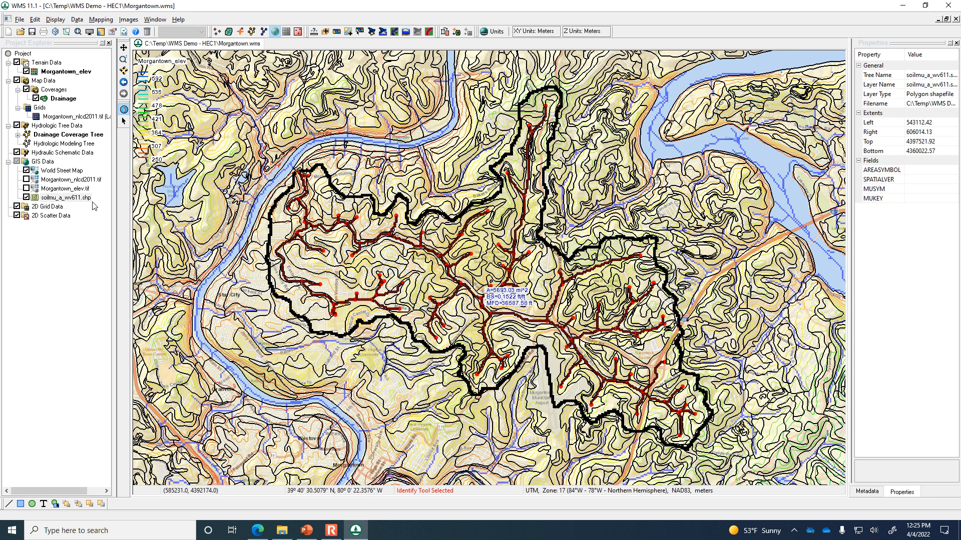
right_click(74, 200)
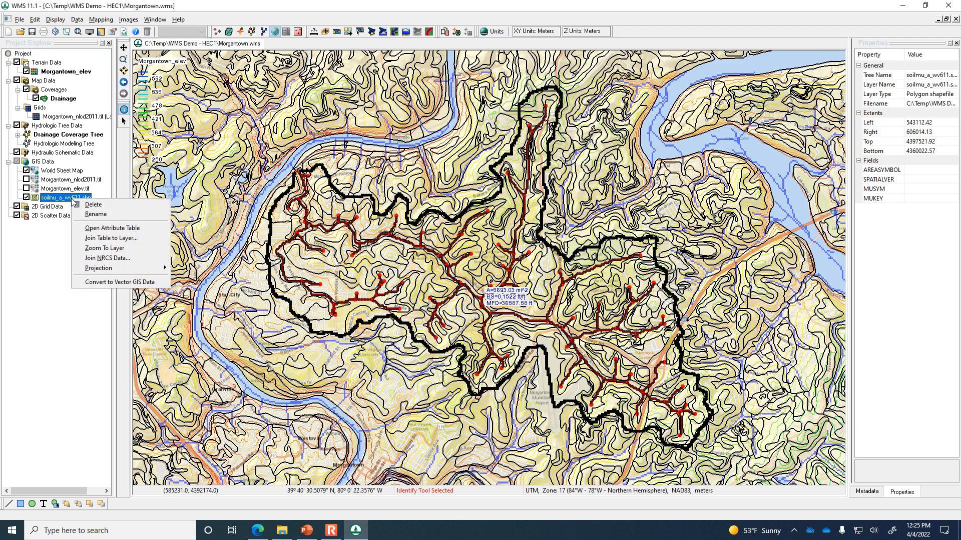
left_click(98, 258)
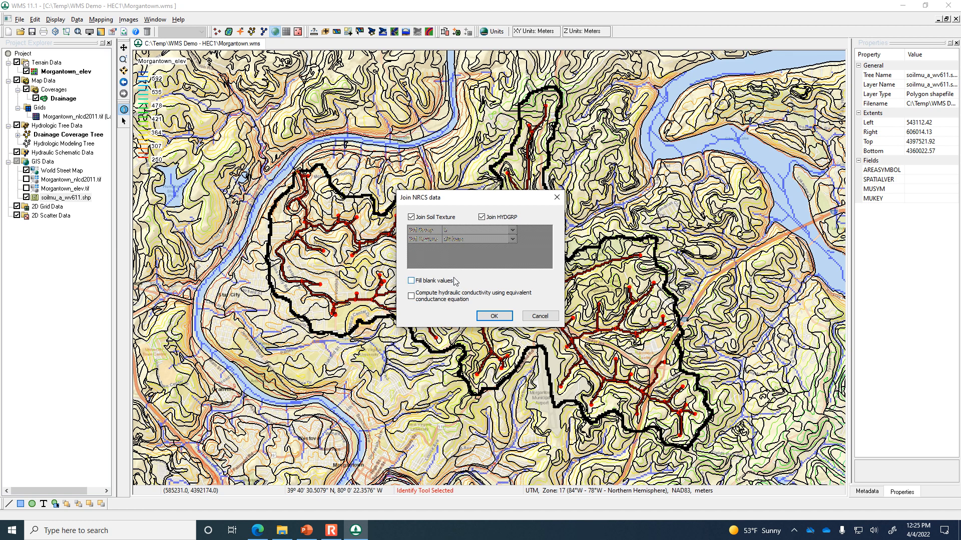
left_click(411, 281)
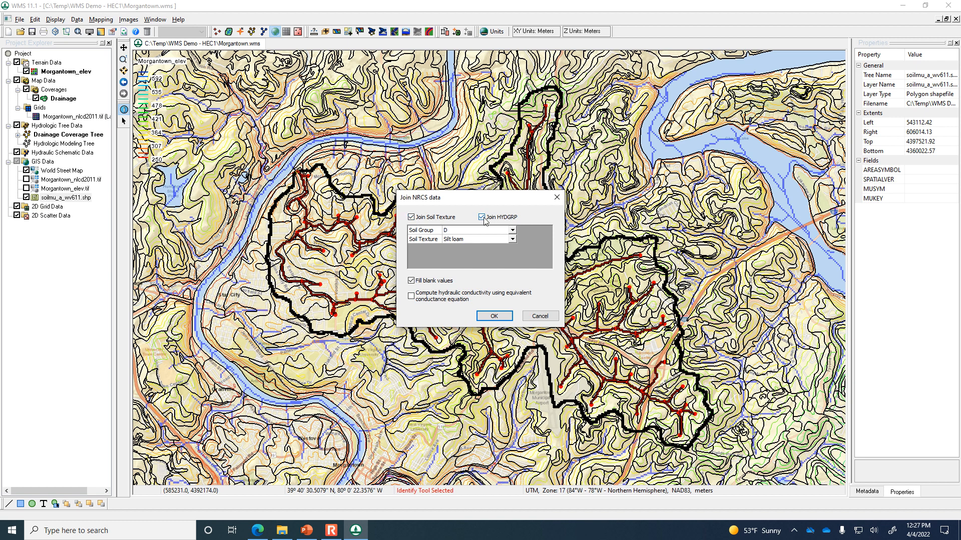
left_click(493, 316)
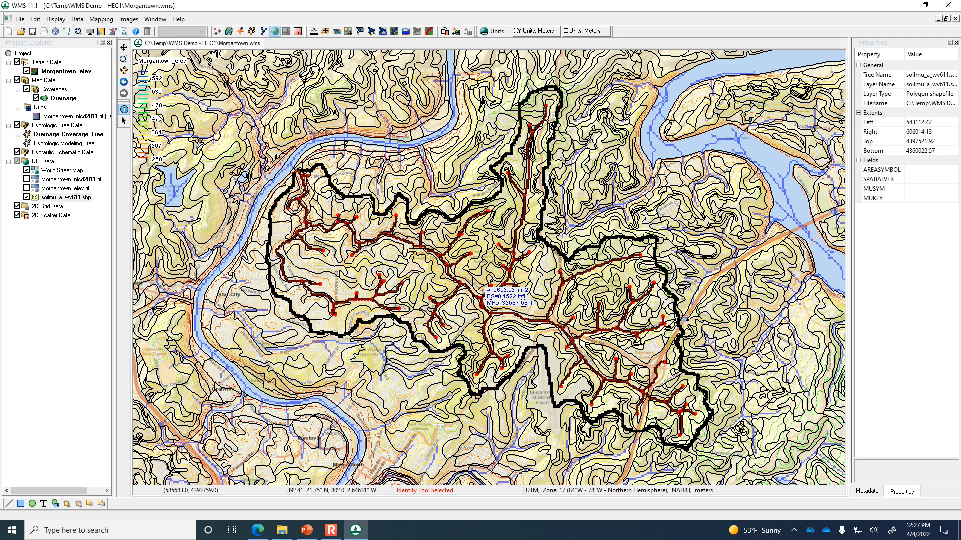
Identify the joined soil attributes of two polygons in the central part of the watershed
left_click(123, 109)
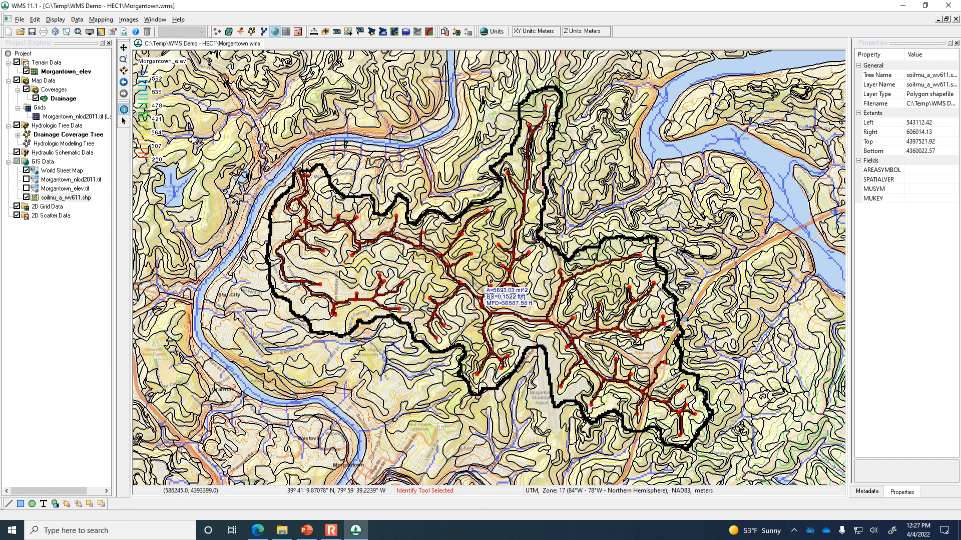
left_click(391, 254)
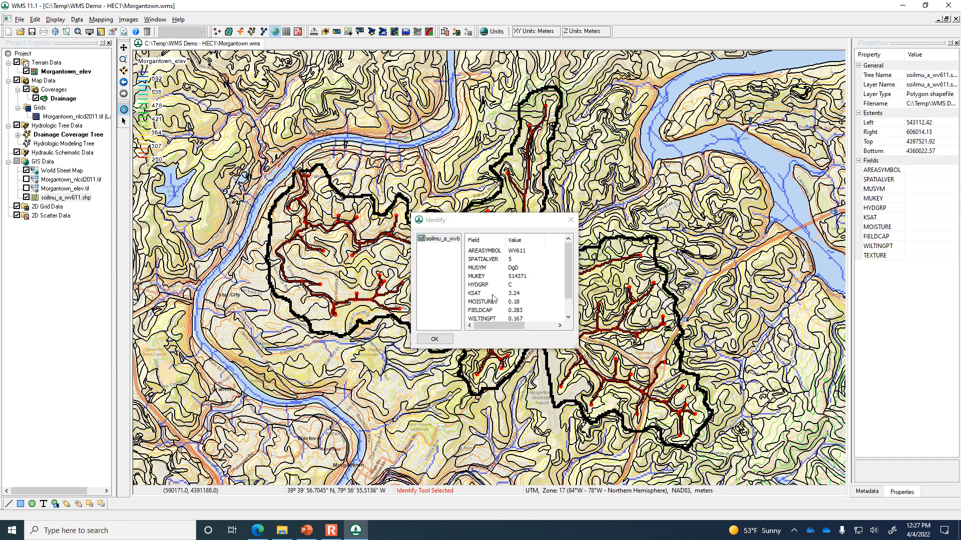
left_click_drag(573, 348, 625, 392)
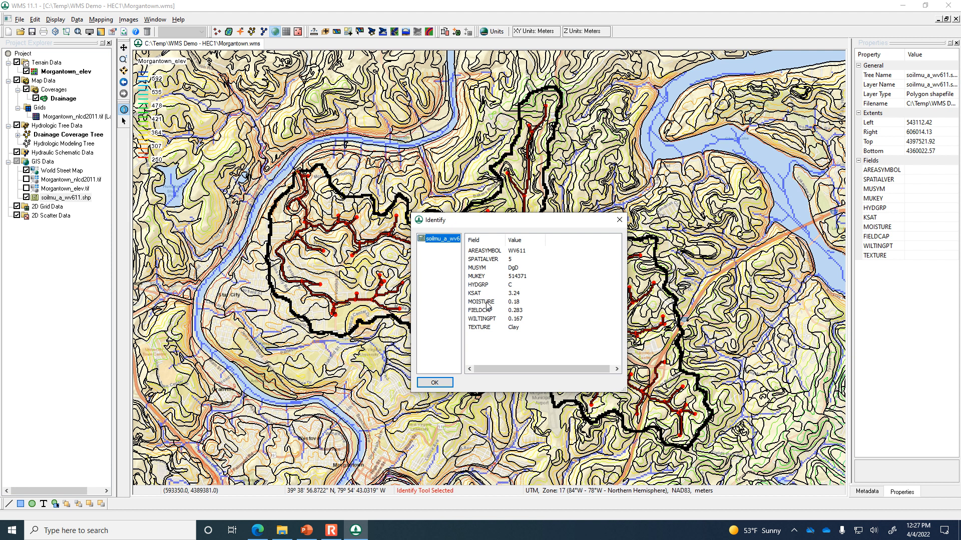
left_click(619, 220)
left_click(522, 300)
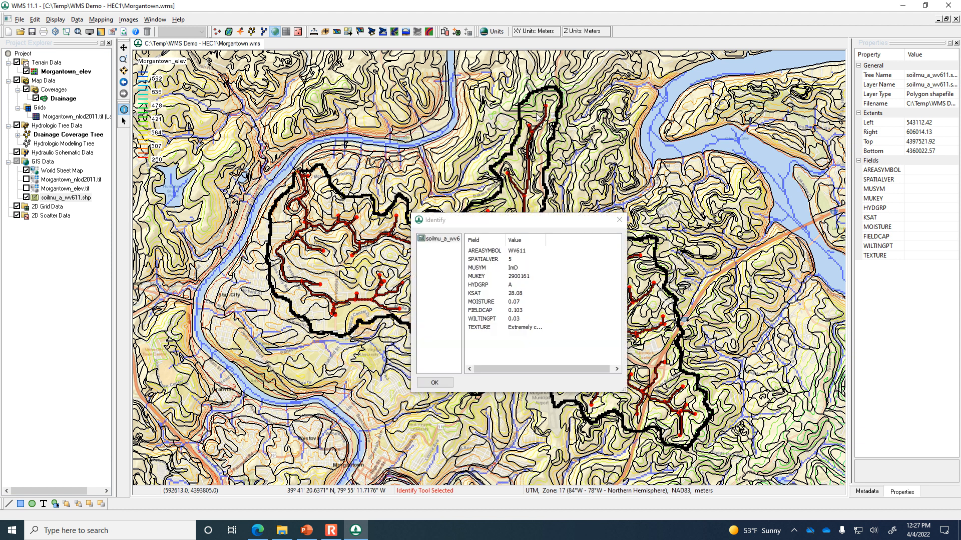
left_click(619, 219)
Identify the soil attributes of the polygon at the Morgantown Municipal Airport and of another near the watershed's centre
scroll(528, 328, "up", 3)
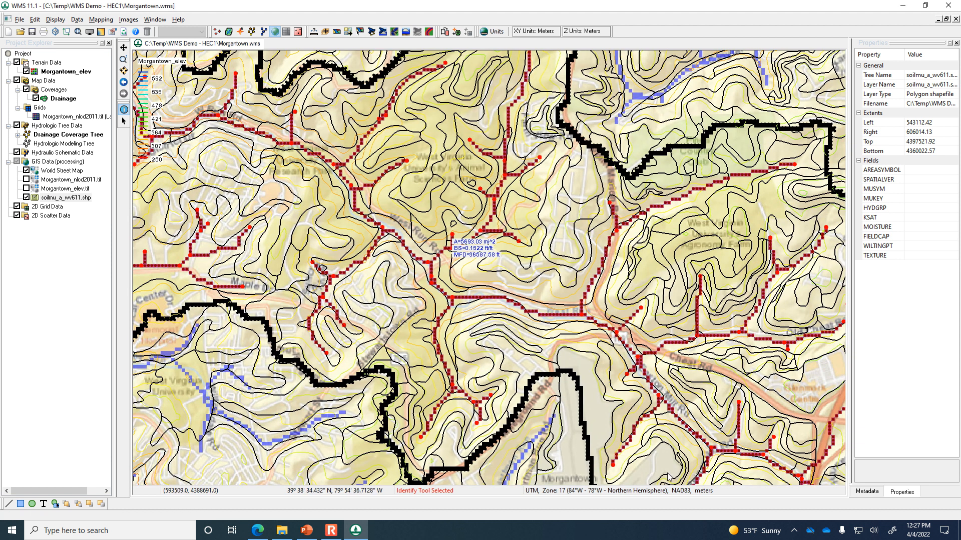
left_click(592, 399)
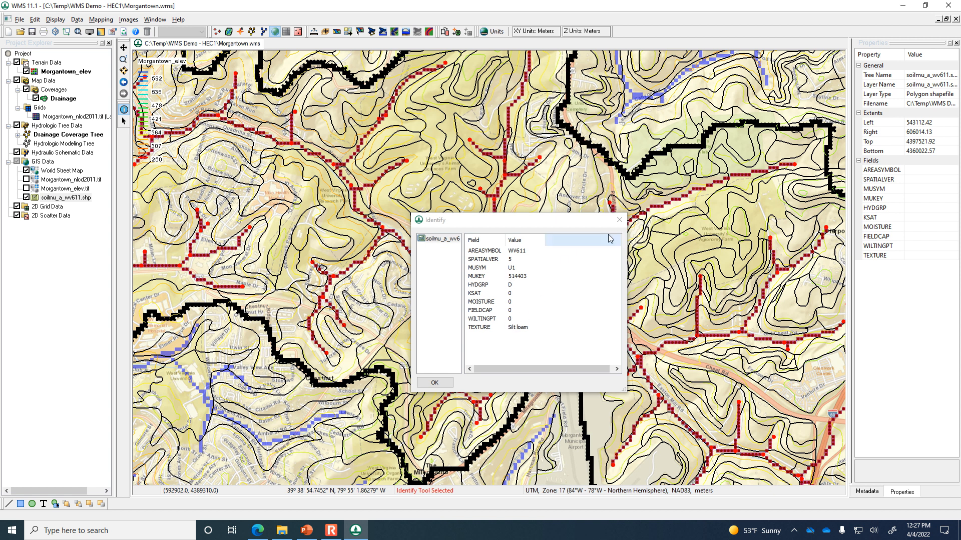
left_click(620, 220)
left_click(461, 242)
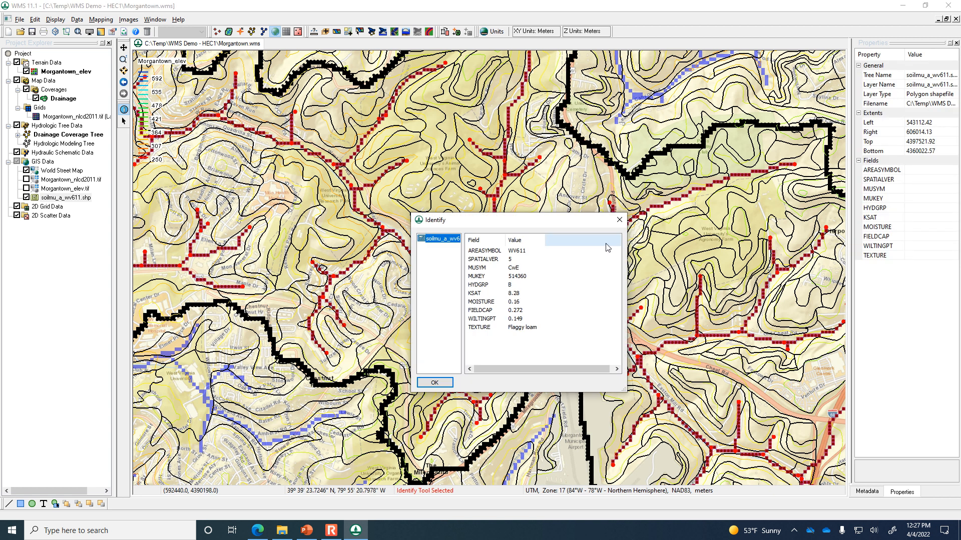
left_click(619, 220)
scroll(550, 253, "down", 2)
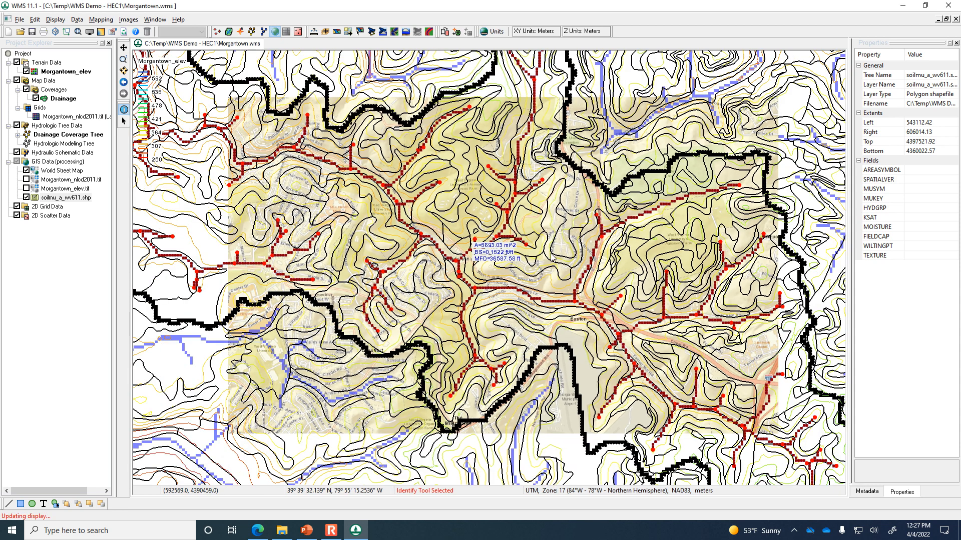
scroll(550, 253, "down", 1)
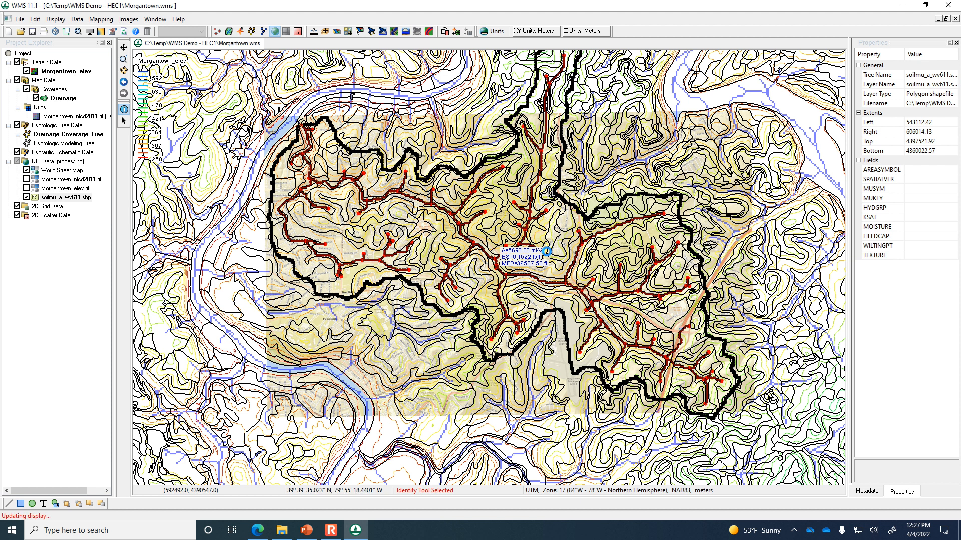
scroll(549, 252, "down", 1)
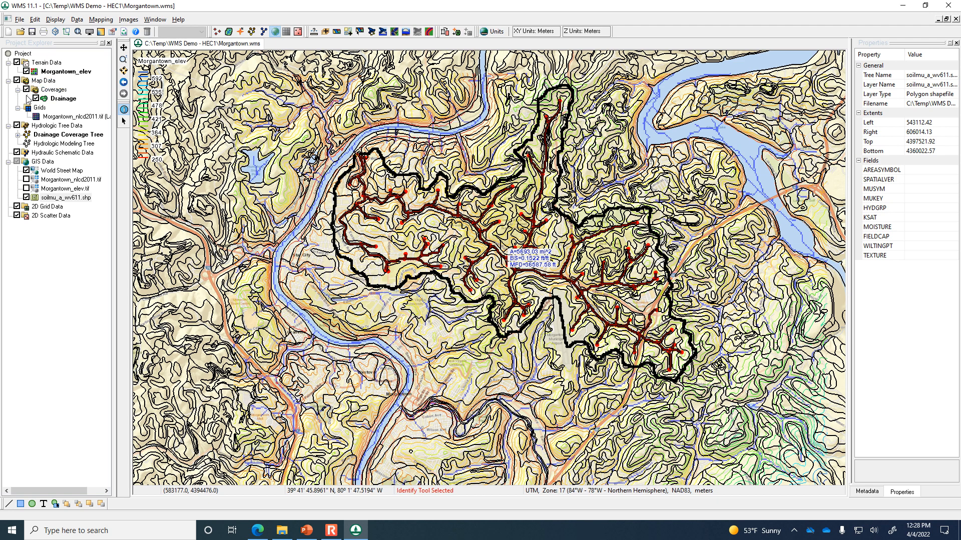
Create a new map coverage with the coverage type Soil Type
left_click(57, 93)
right_click(57, 93)
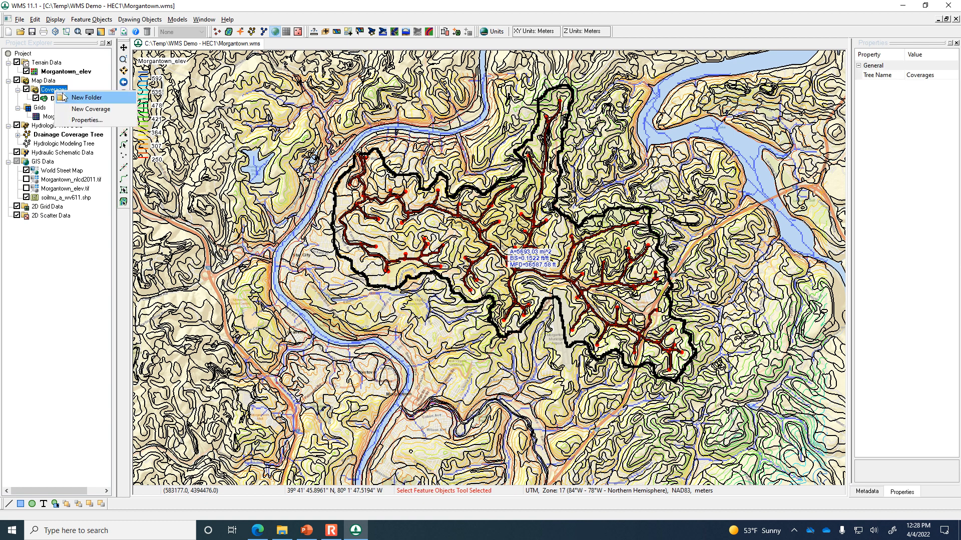
left_click(78, 109)
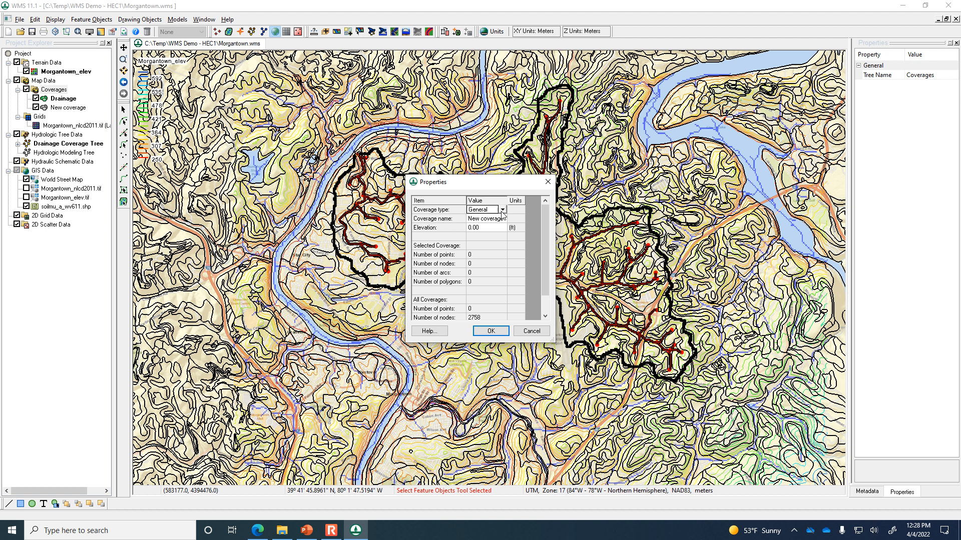
left_click(503, 211)
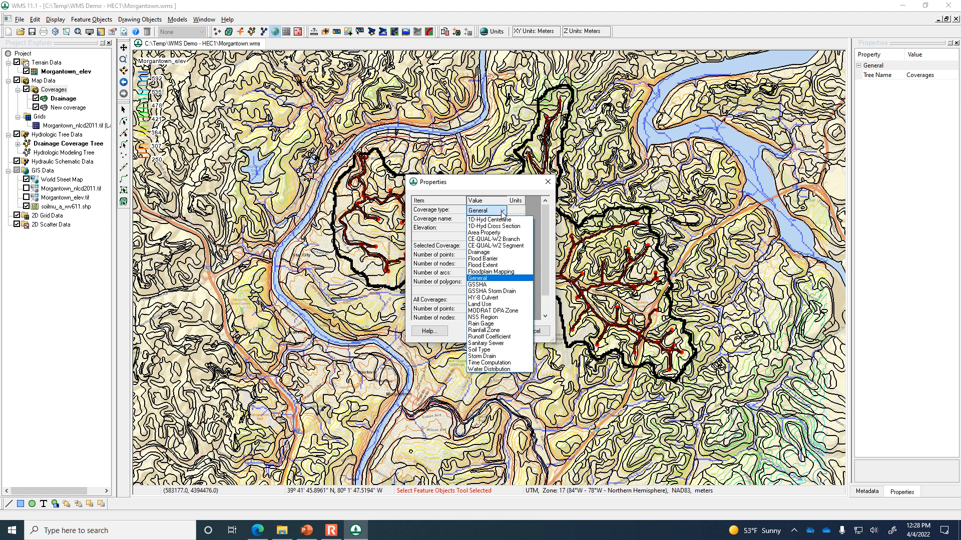
left_click(503, 337)
left_click(495, 331)
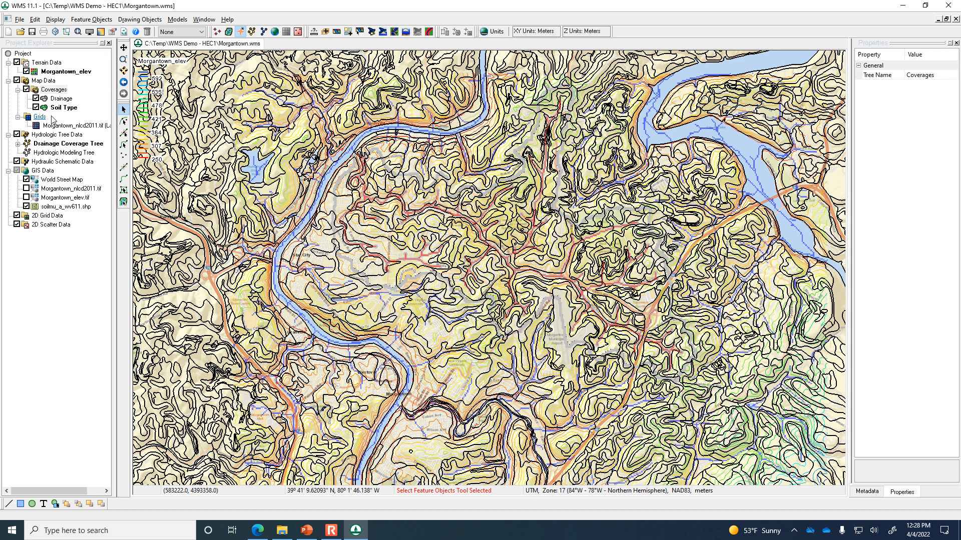
left_click(330, 531)
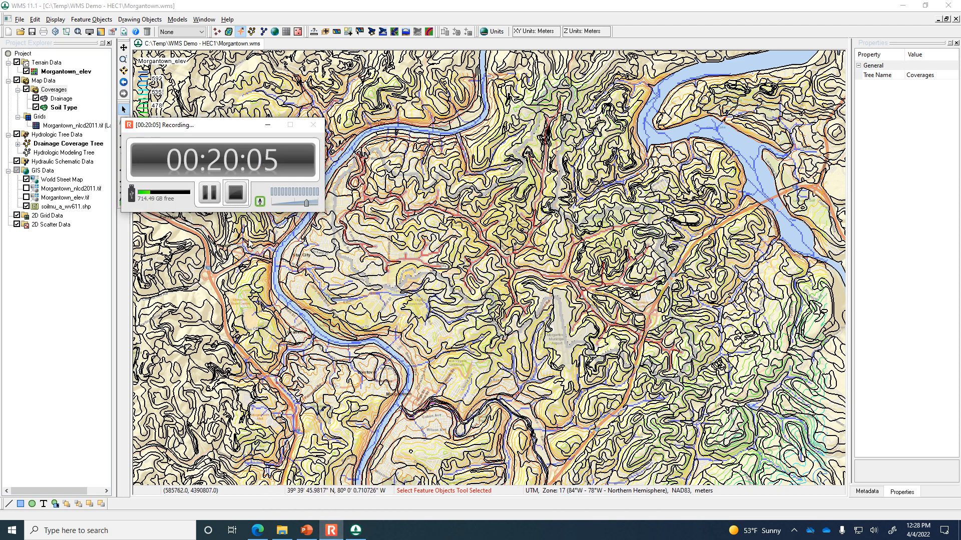
left_click(210, 193)
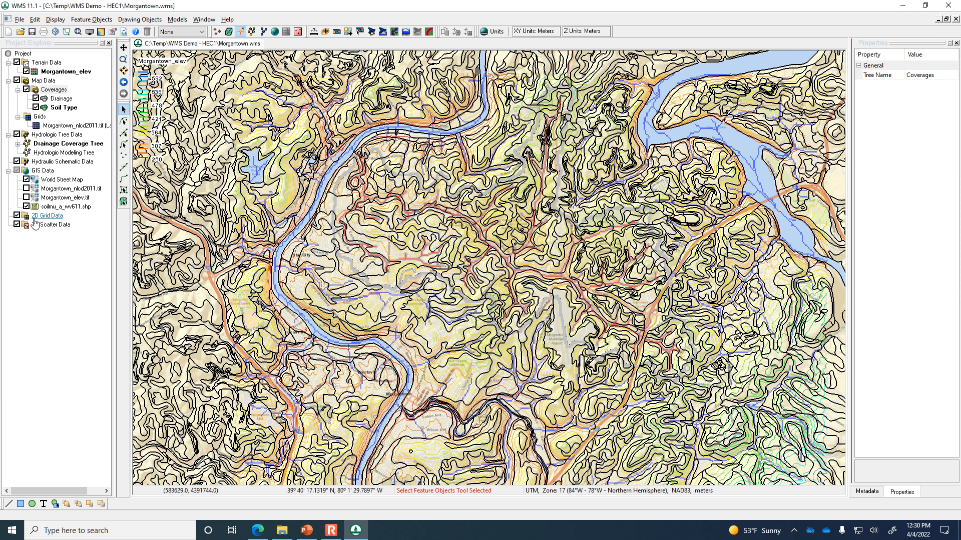
Hide the soilmu_a_wv611.shp soil layer from the map display
left_click(26, 207)
left_click(26, 207)
left_click(27, 207)
left_click(26, 207)
left_click(29, 211)
left_click(29, 211)
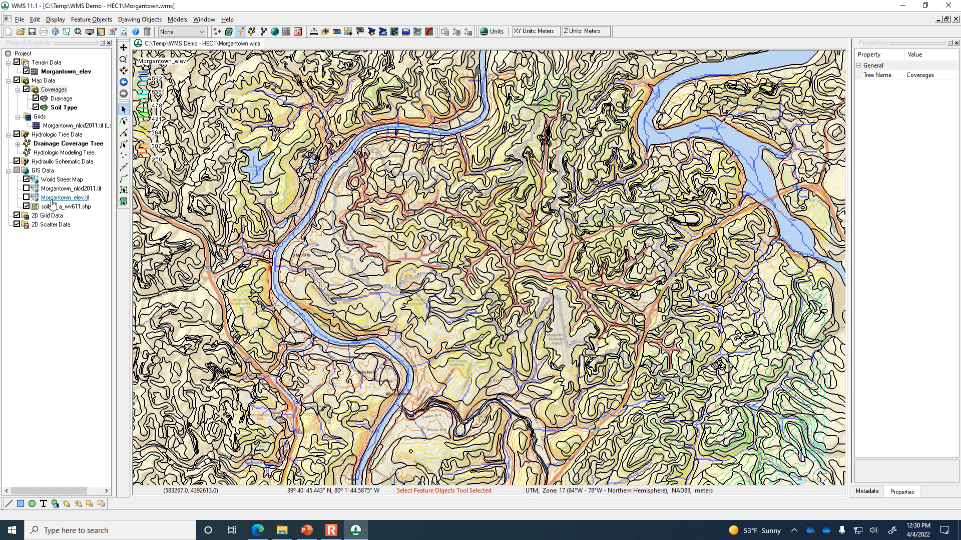
left_click(27, 207)
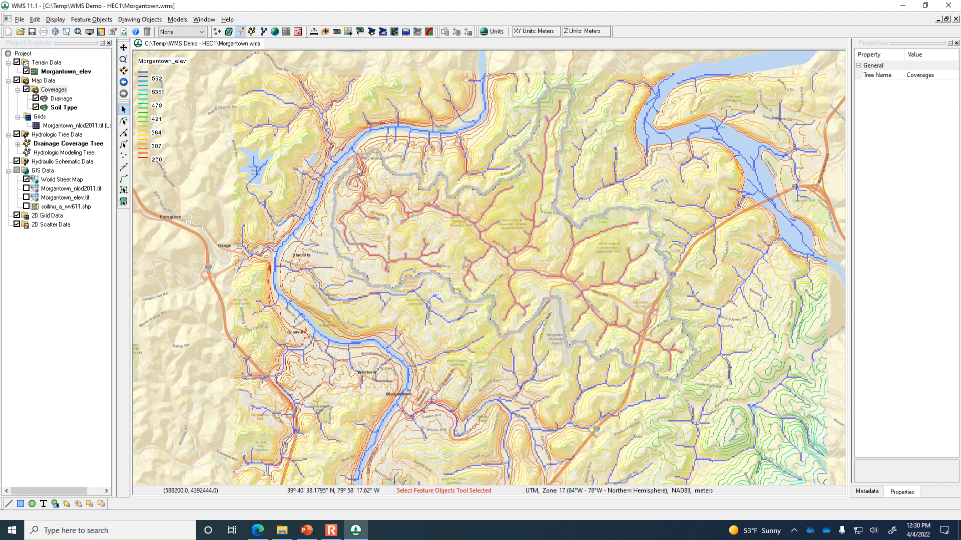
Compare the Drainage and Soil Type coverages by activating them alternately, leaving Soil Type as the active coverage
left_click(62, 98)
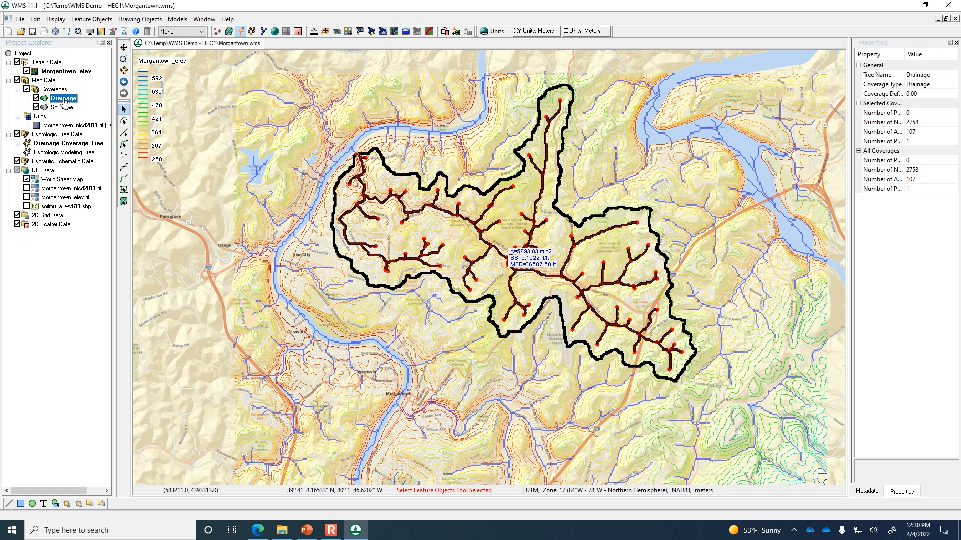
left_click(64, 108)
left_click(62, 99)
left_click(64, 109)
left_click(62, 99)
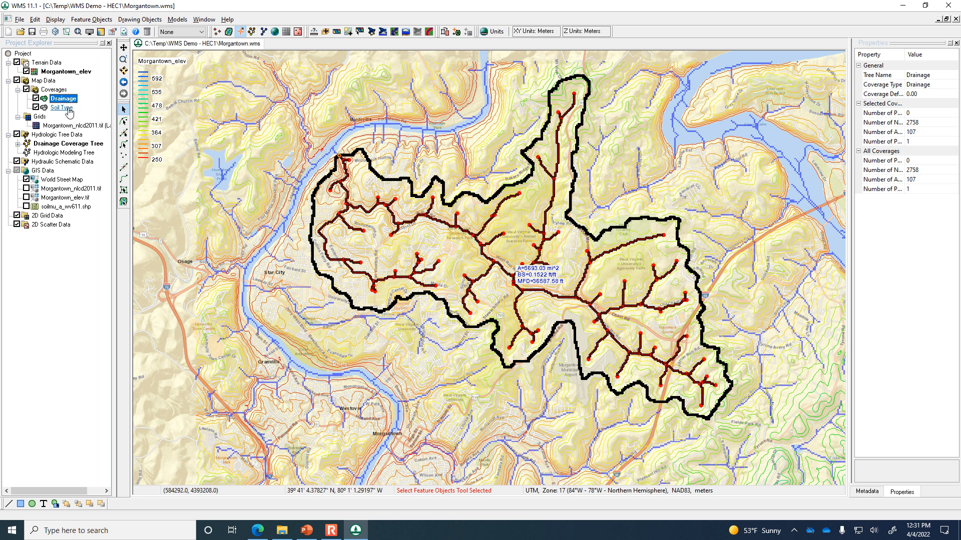
left_click(68, 109)
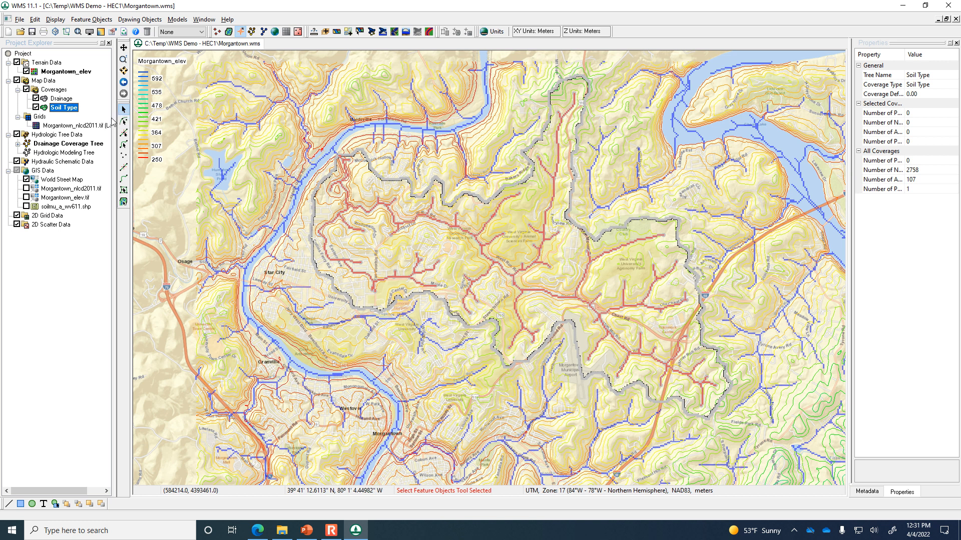
Display the soilmu_a_wv611.shp layer instead of the World Street Map and switch to the terrain data module
left_click(27, 180)
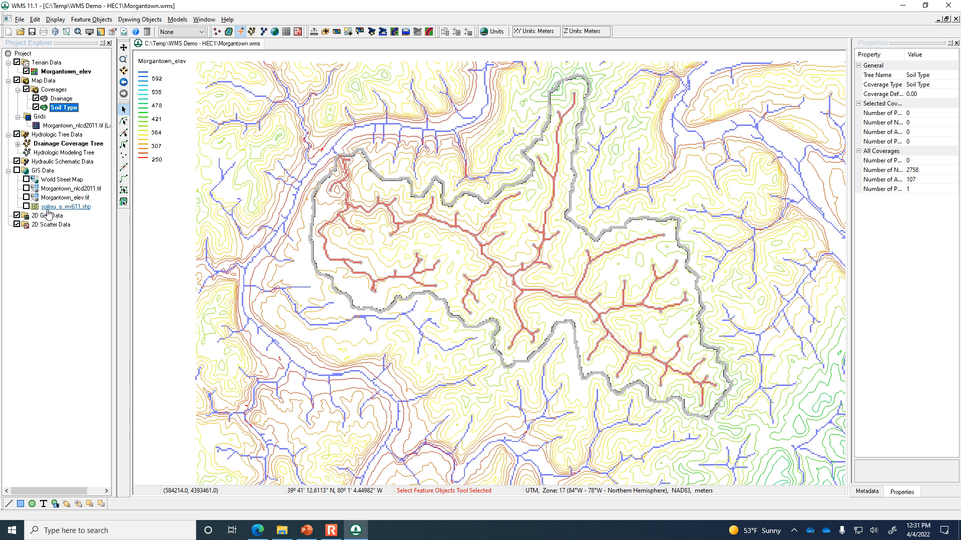
left_click(27, 207)
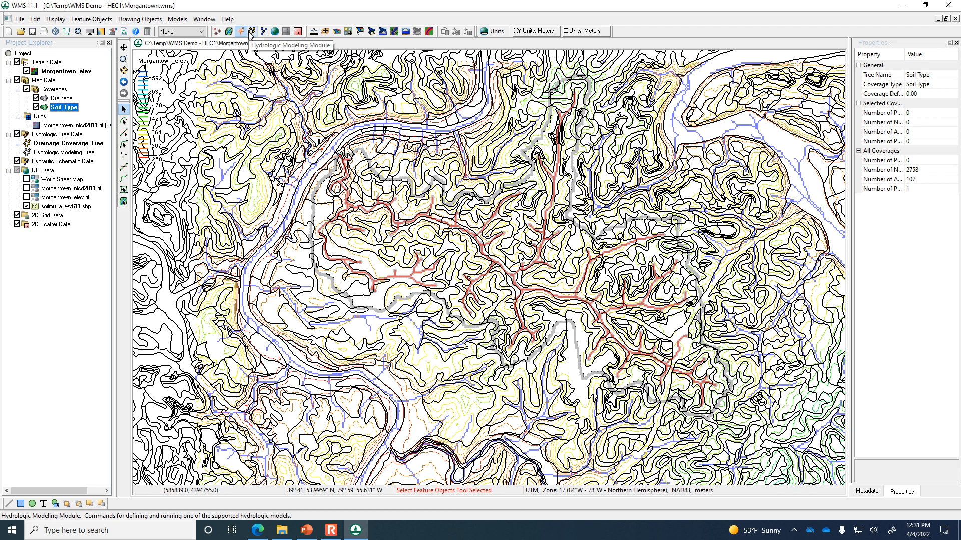
left_click(217, 33)
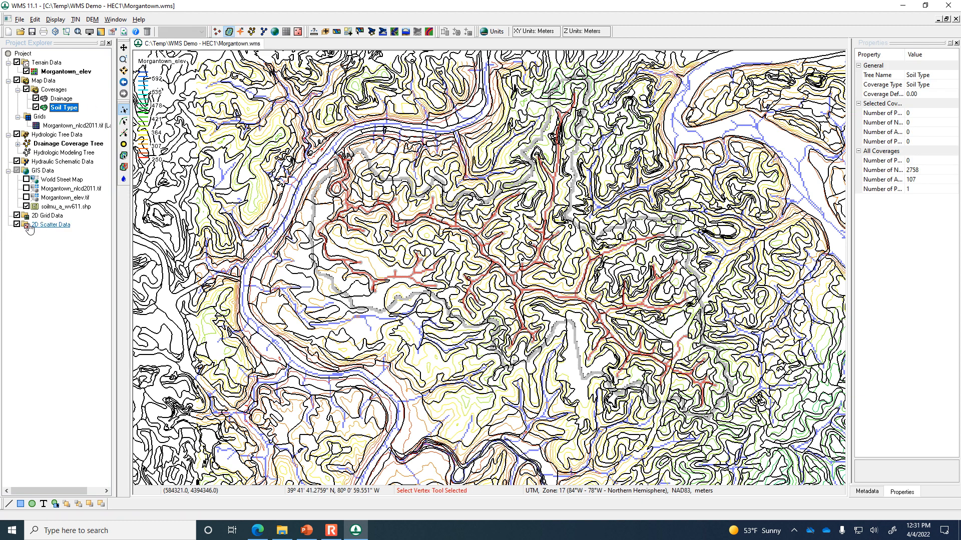
Activate the GIS module and select the soilmu_a_wv611.shp soil polygons around the watershed with the Select Shapes tool
left_click(66, 206)
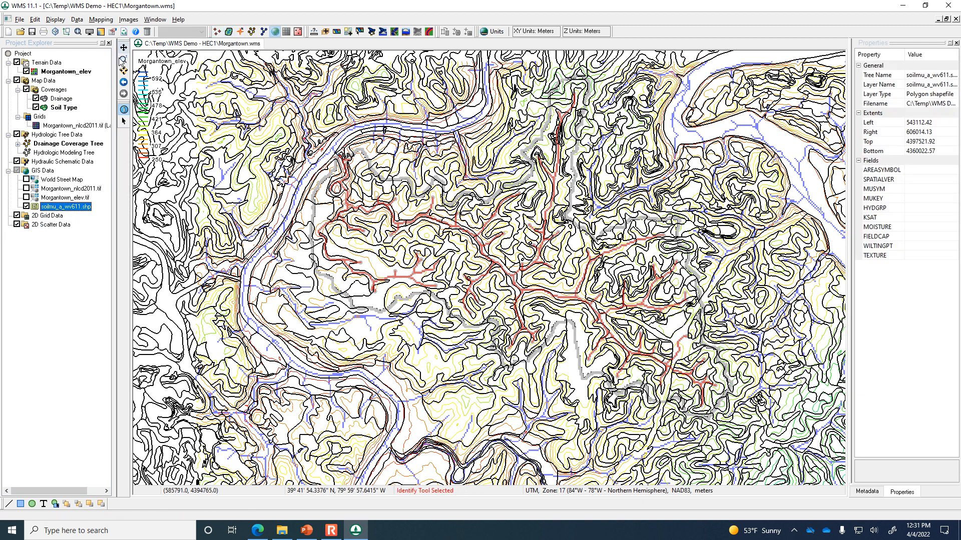
left_click(252, 31)
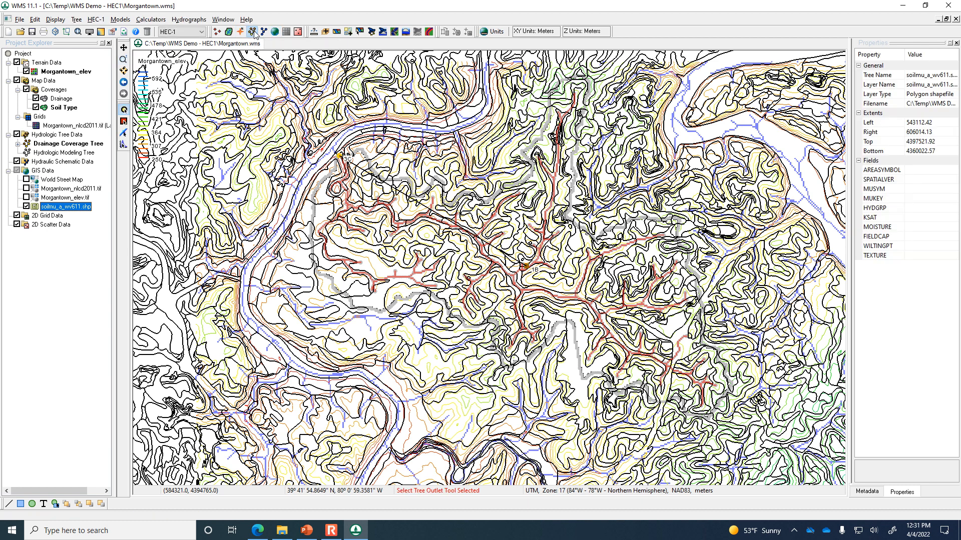
left_click(229, 32)
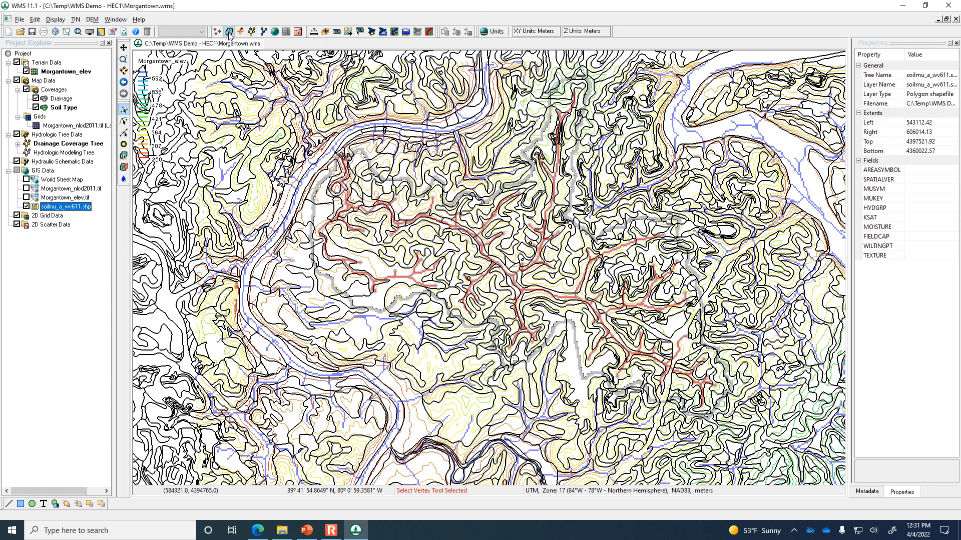
left_click(50, 207)
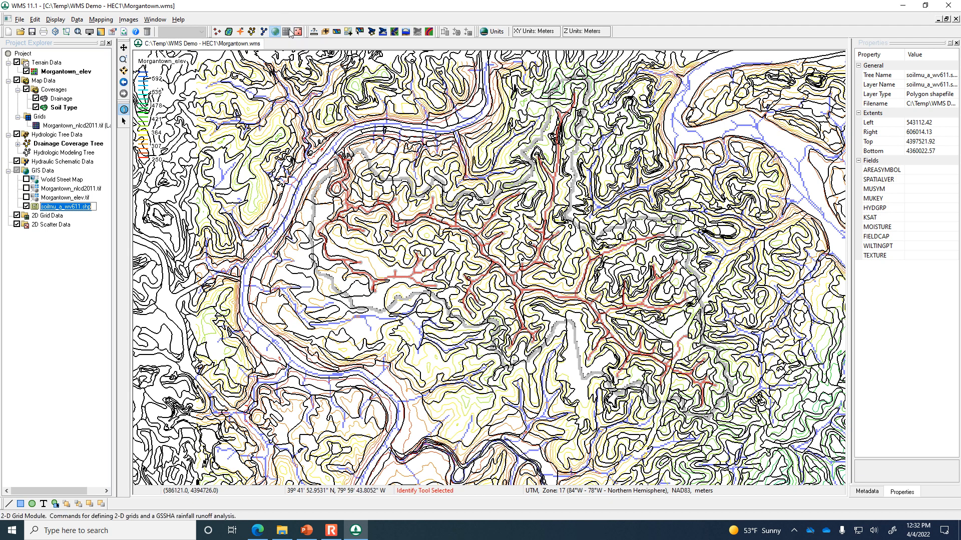
left_click(251, 32)
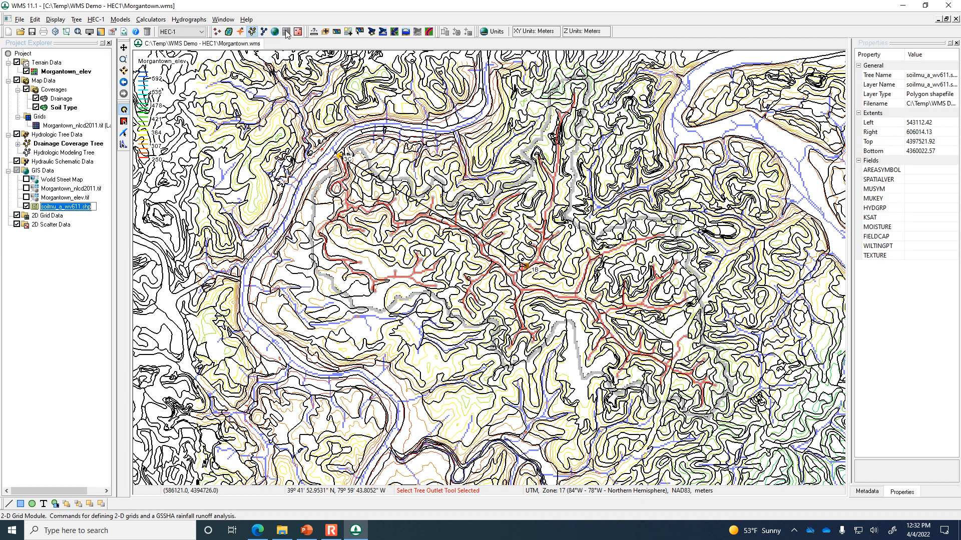
left_click(275, 32)
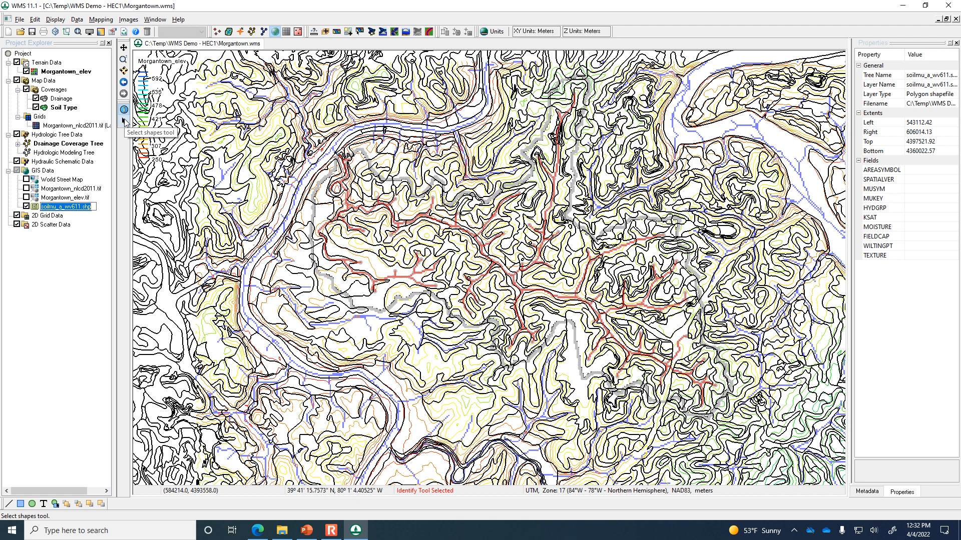
left_click(124, 122)
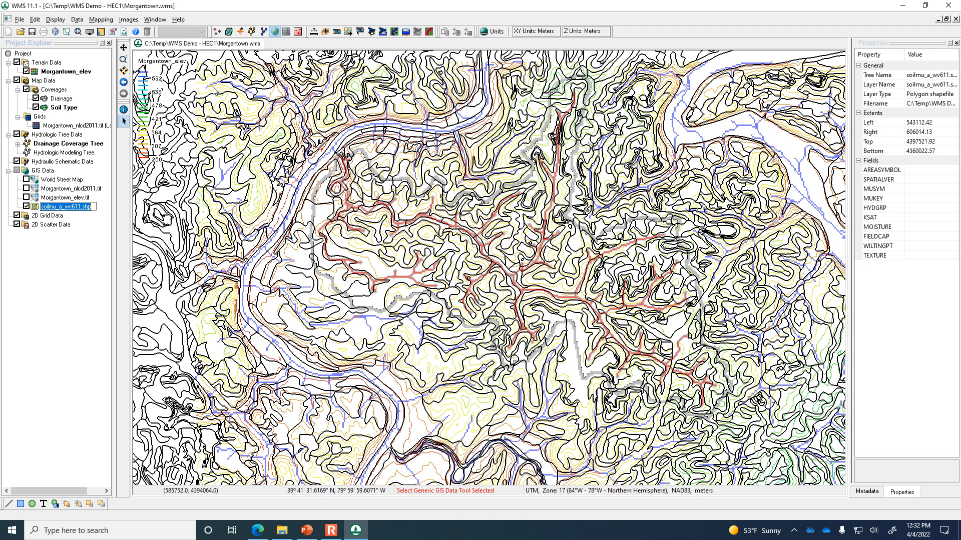
left_click_drag(221, 59, 748, 428)
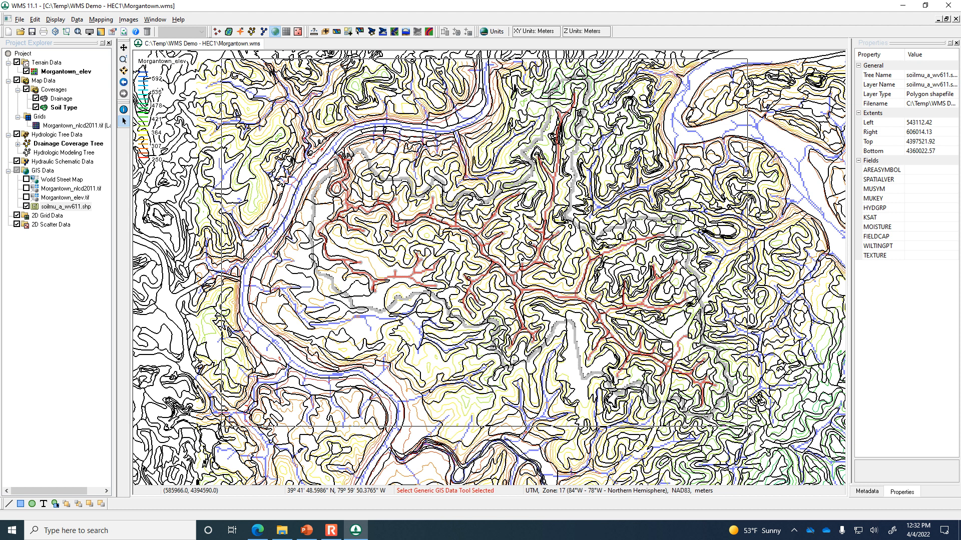
left_click_drag(748, 428, 748, 427)
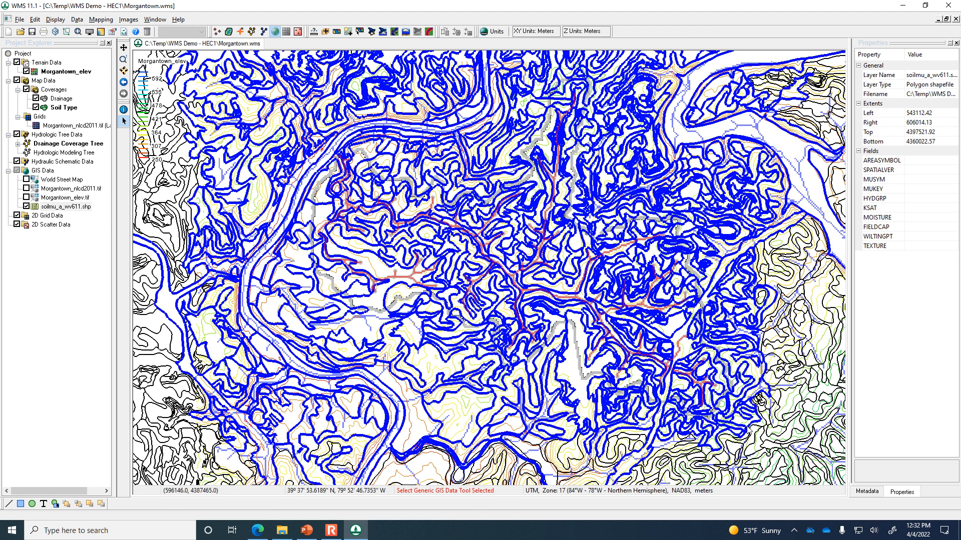
Examine how far the selected soil polygons extend across the county and clear the selection
scroll(476, 323, "down", 1)
scroll(476, 322, "down", 5)
scroll(520, 215, "down", 2)
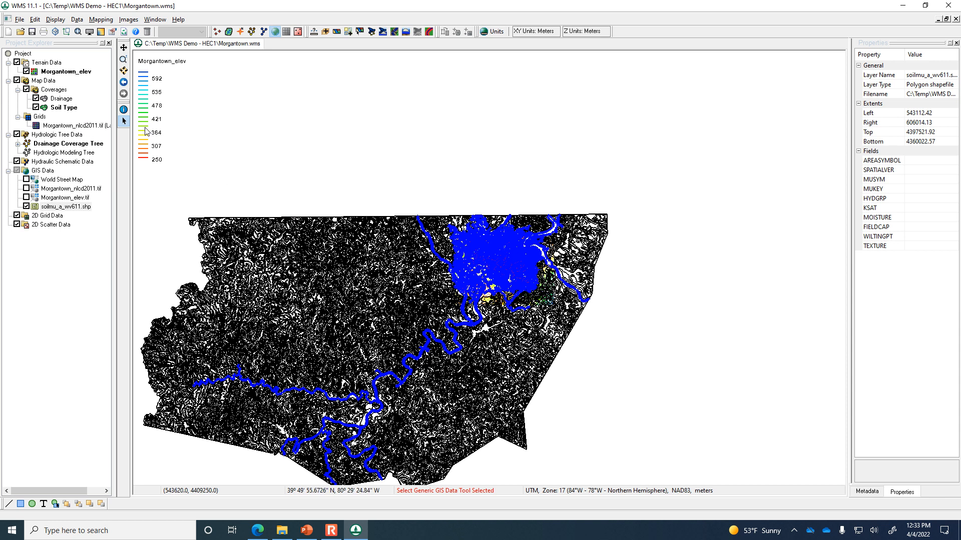
left_click(260, 189)
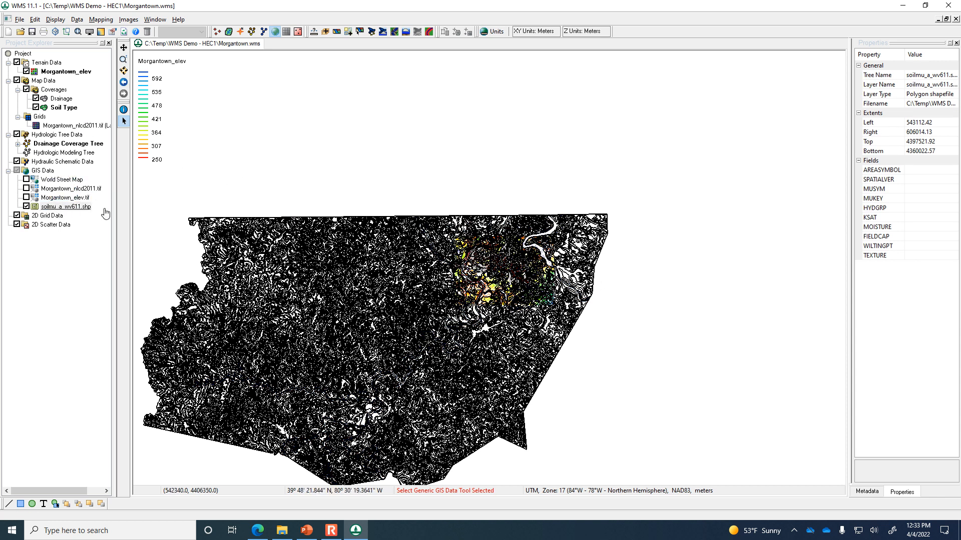
Locate the watershed with the soil layer hidden, display soilmu_a_wv611.shp again and select the soil polygons covering the basin and its surroundings
left_click(27, 206)
scroll(503, 237, "up", 4)
scroll(521, 379, "up", 2)
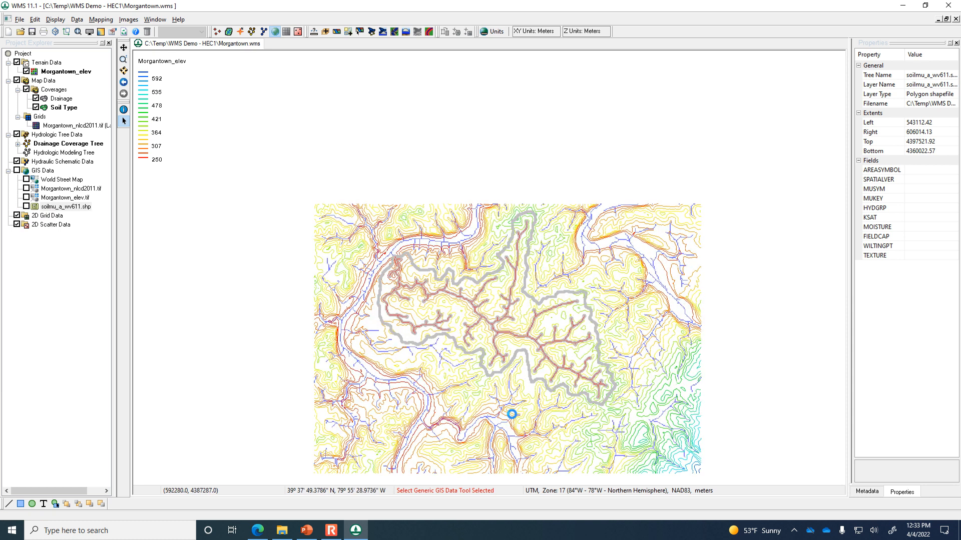
left_click(26, 206)
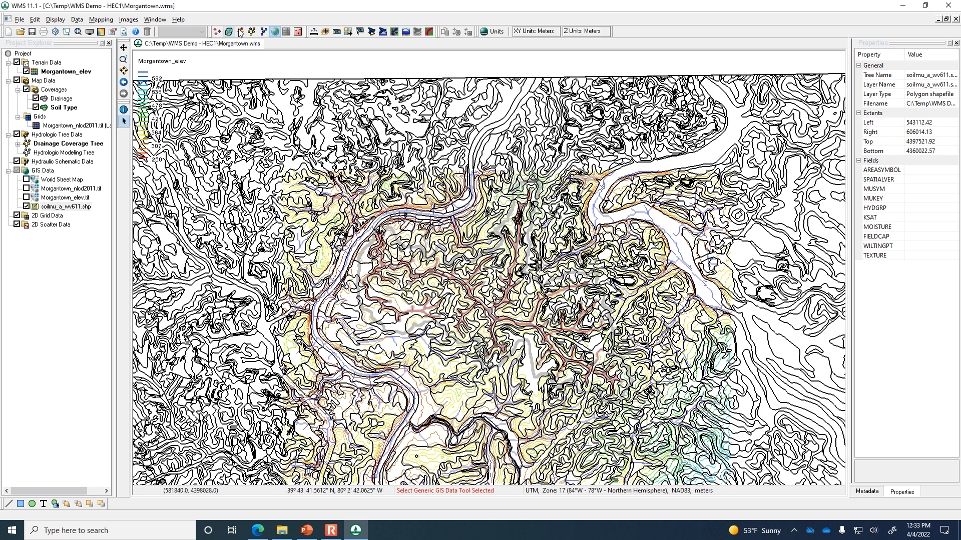
left_click(275, 32)
left_click(124, 123)
left_click_drag(248, 101, 694, 434)
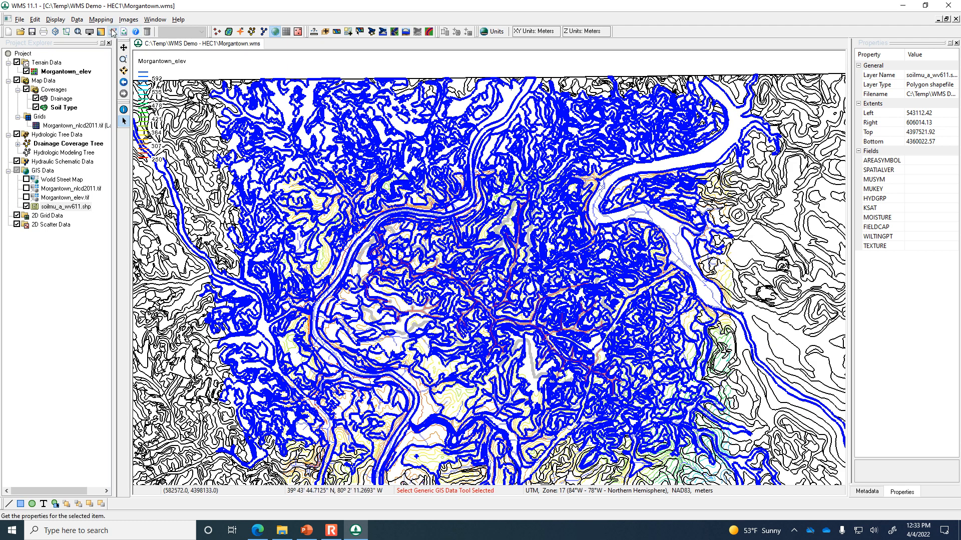
Start converting the selected shapes to feature objects, using the Soil Type coverage and the soilmu_a_wv611.shp shapefile
left_click(100, 20)
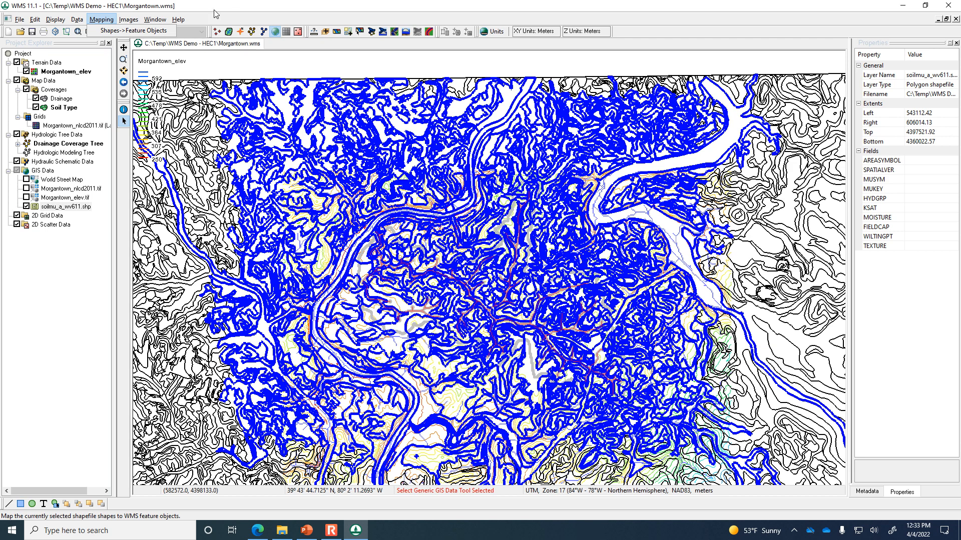
left_click(156, 19)
mouse_move(101, 19)
left_click(111, 31)
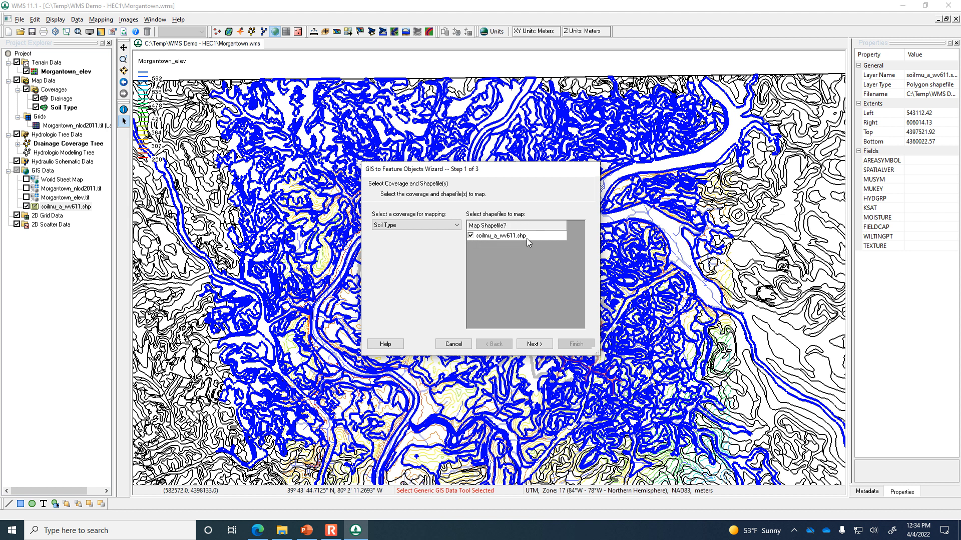
left_click(539, 344)
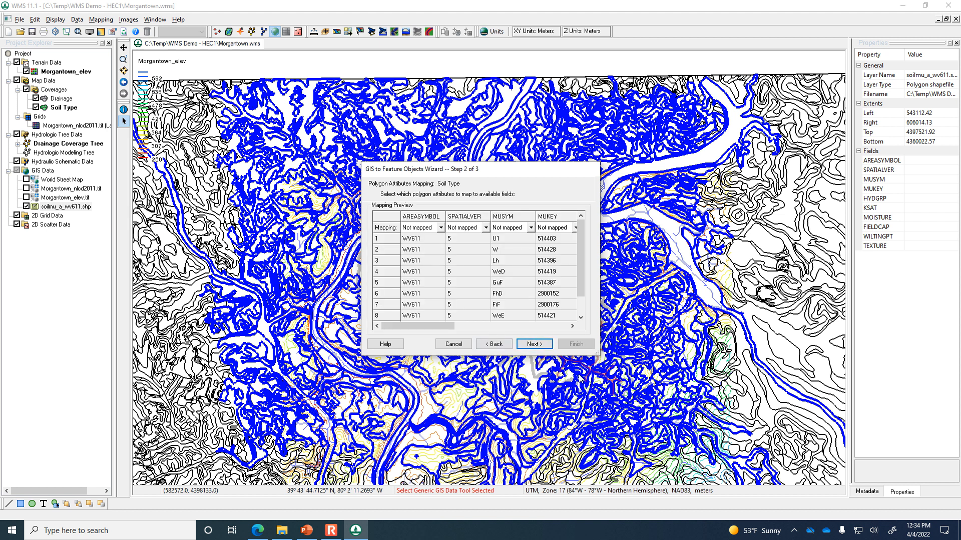
Review the soil attribute mapping for fields such as HYDGRP, KSAT, MOISTURE and FIELDCAP, and finish the GIS to Feature Objects Wizard
left_click_drag(594, 354, 653, 380)
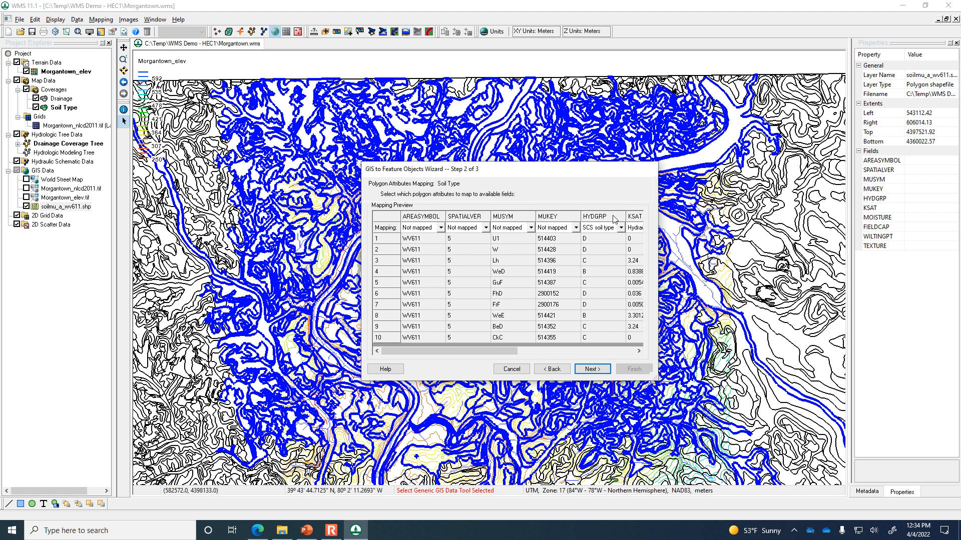
left_click_drag(490, 351, 559, 357)
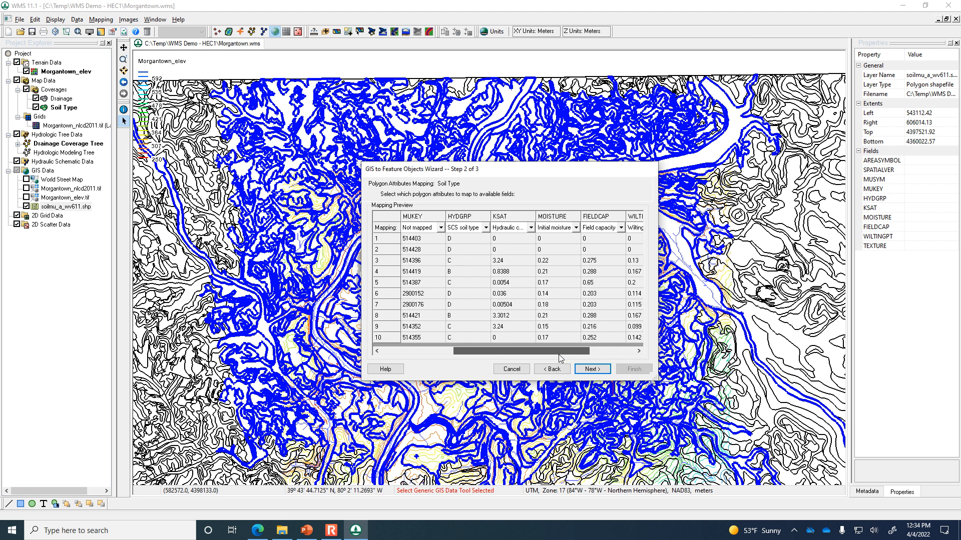
left_click_drag(560, 358, 535, 356)
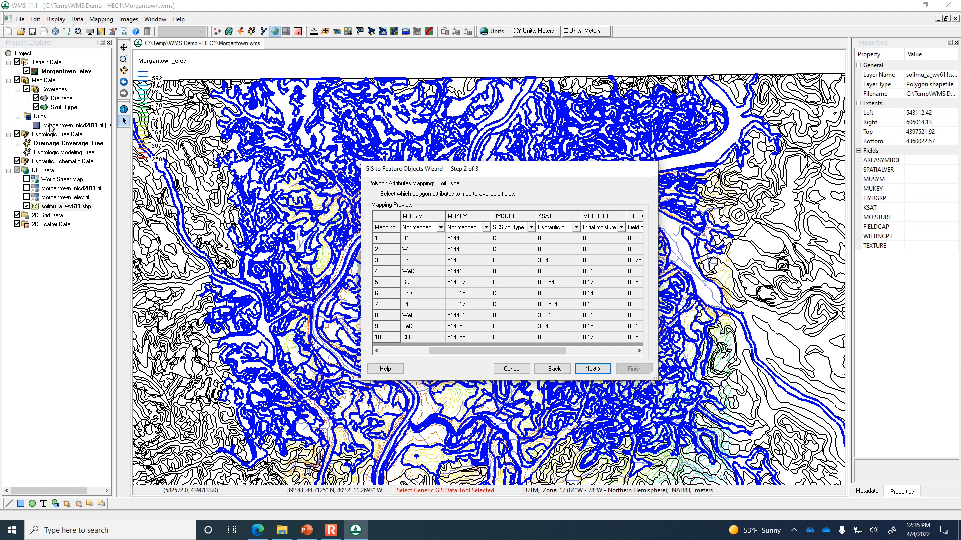
left_click(596, 371)
left_click(642, 370)
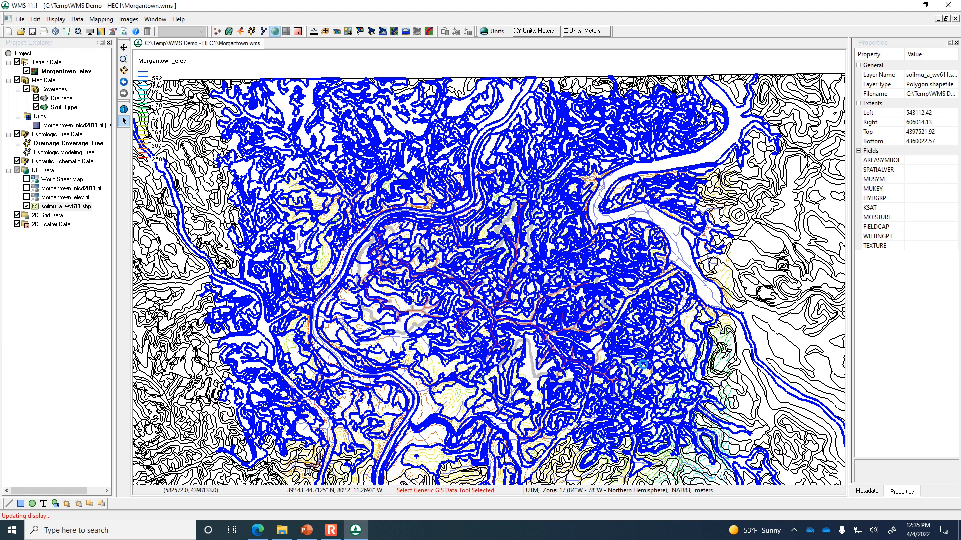
Hide the soilmu_a_wv611.shp layer and inspect the extent of the mapped Soil Type polygons
left_click(26, 207)
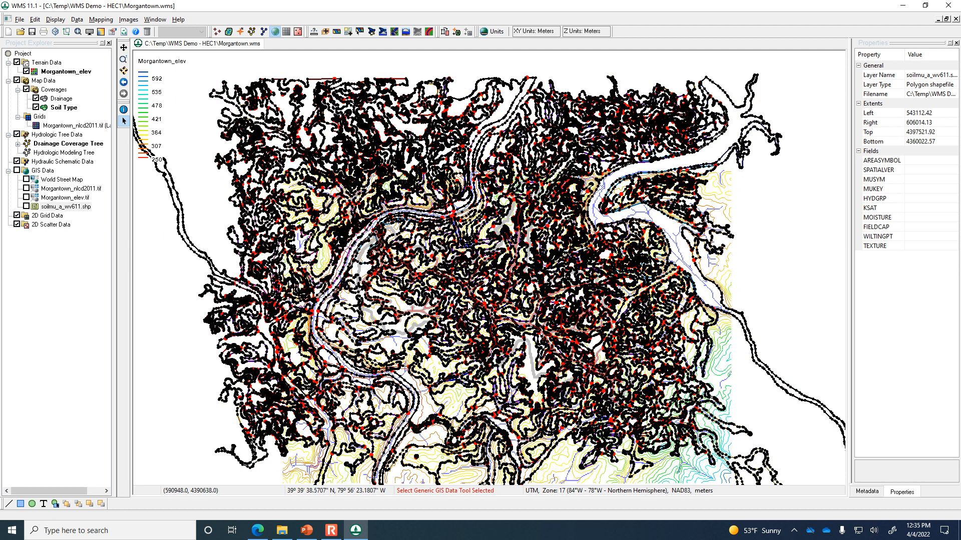
scroll(475, 305, "down", 3)
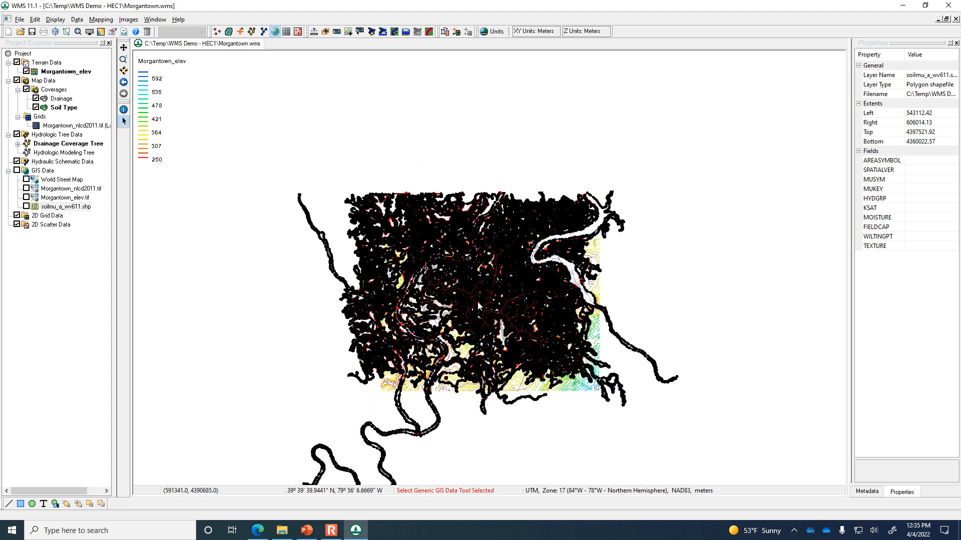
scroll(478, 305, "up", 2)
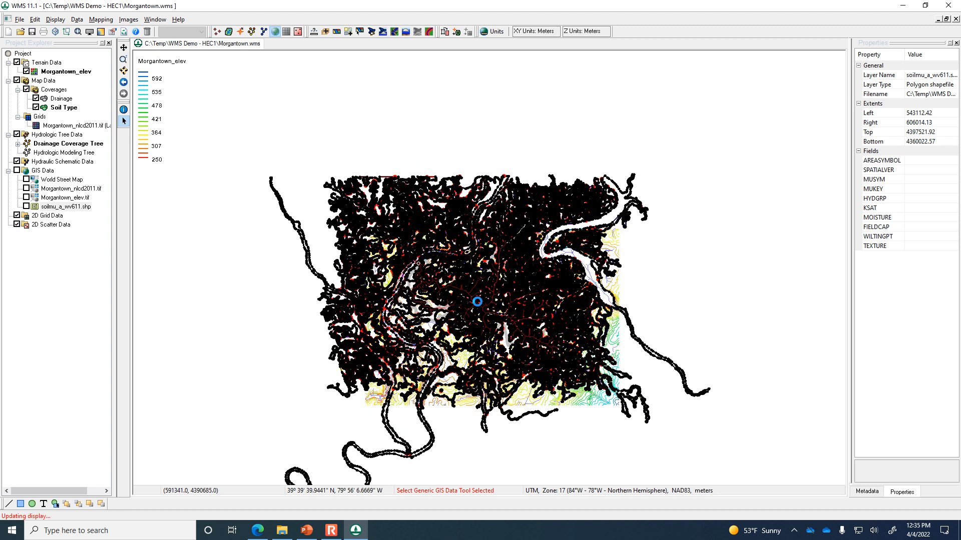
Make Drainage the active coverage and hide the Soil Type coverage to show the delineated basin
left_click(64, 100)
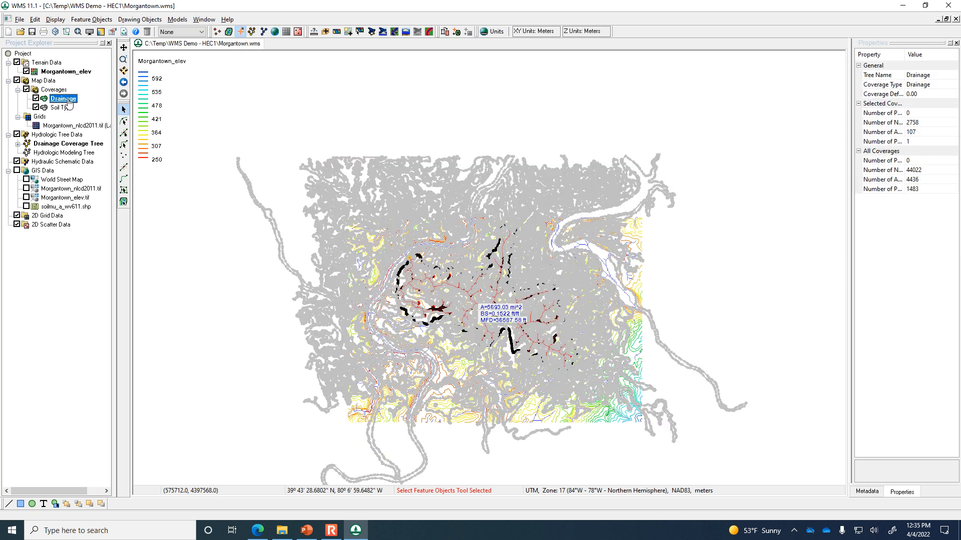
left_click(35, 107)
scroll(397, 256, "up", 1)
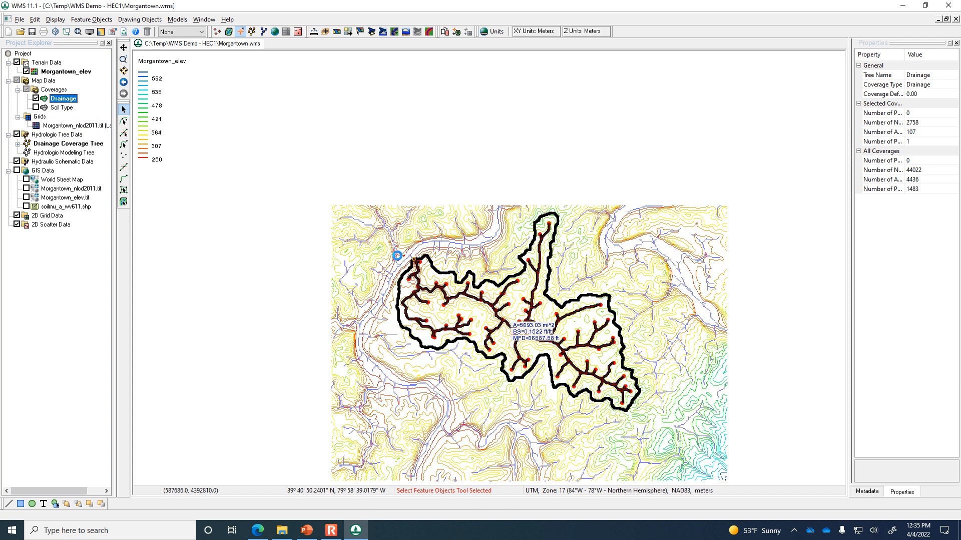
scroll(397, 256, "up", 1)
scroll(721, 376, "up", 2)
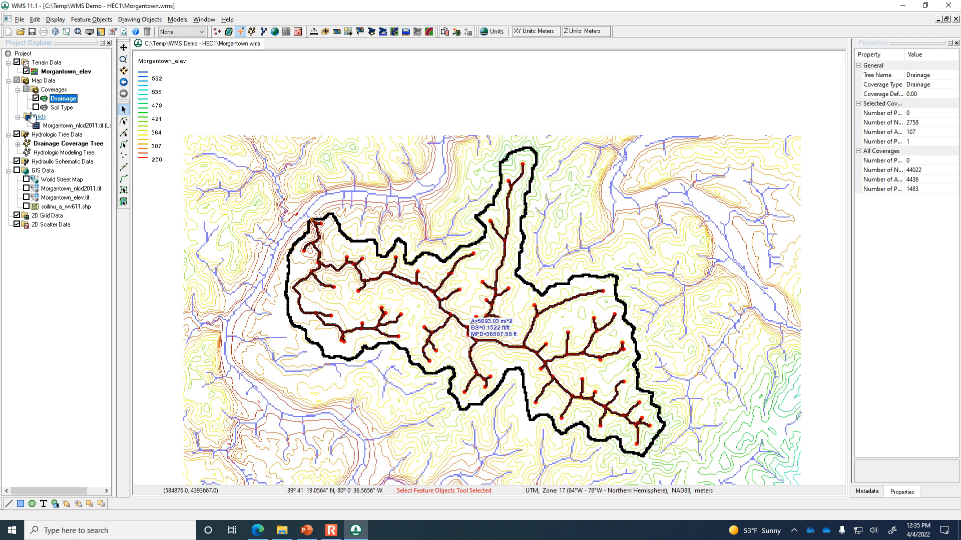
Compare the soil polygons with the drainage basin by toggling the Soil Type coverage's display, leaving it hidden
left_click(36, 107)
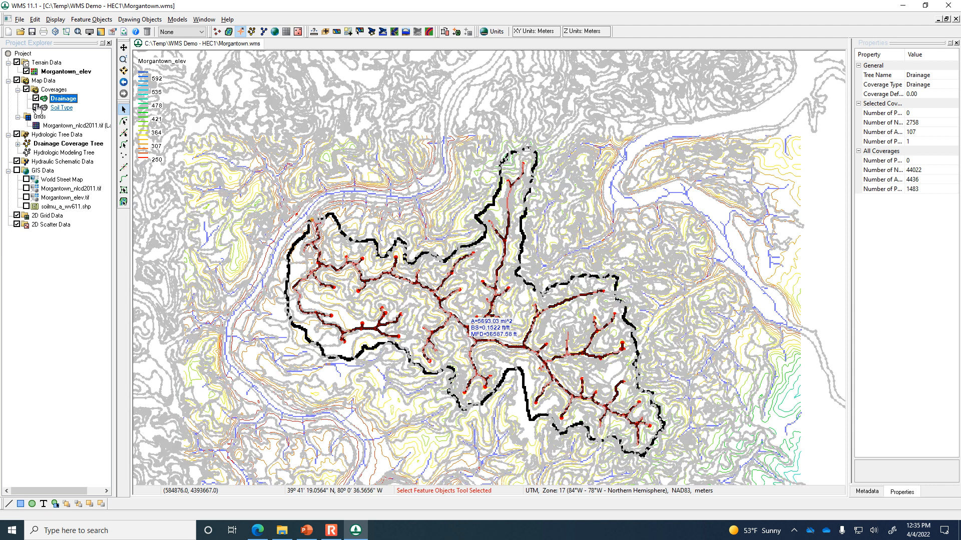
scroll(389, 281, "up", 2)
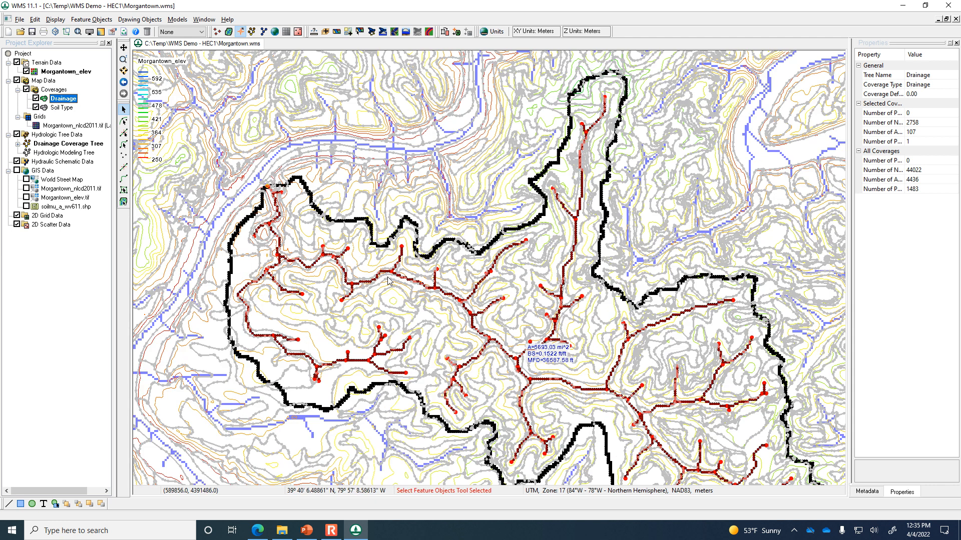
left_click(36, 107)
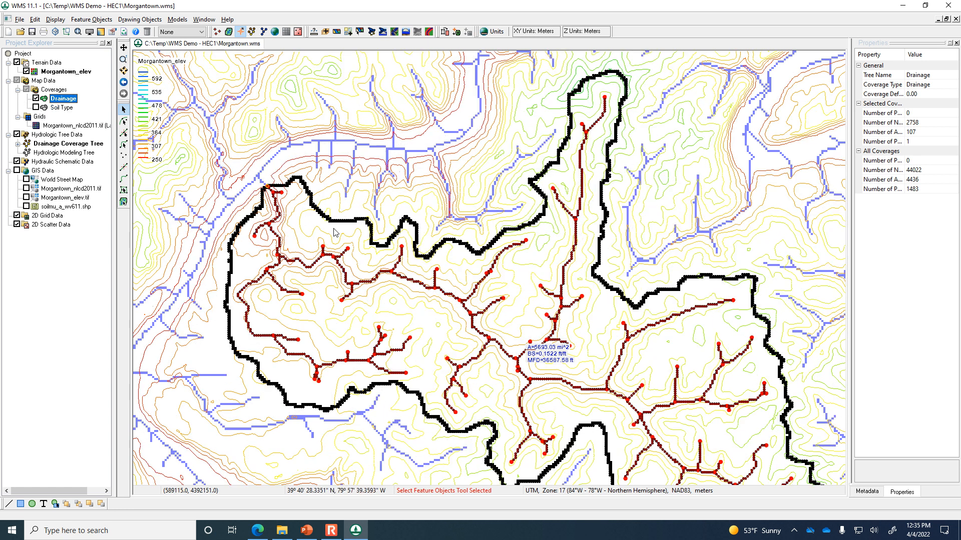
scroll(335, 232, "down", 1)
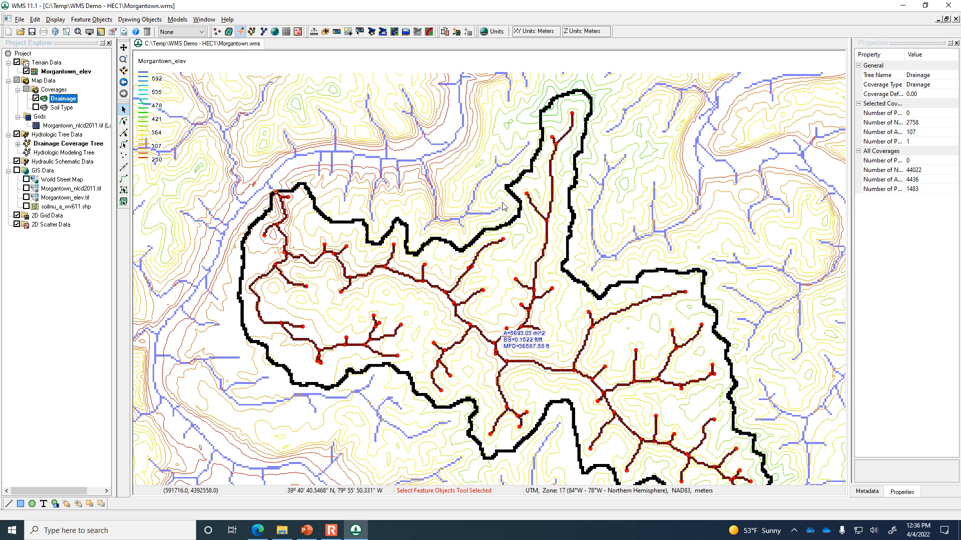
left_click(34, 107)
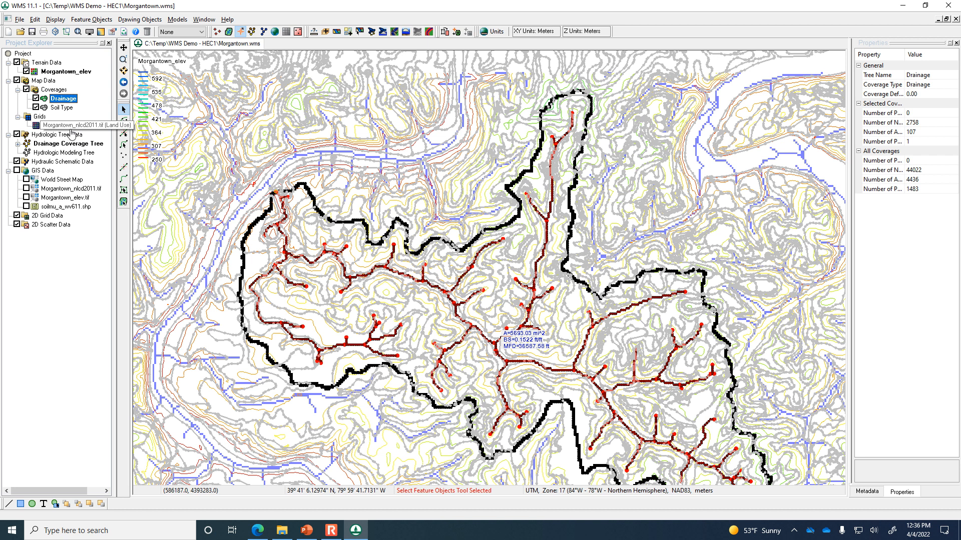
left_click(36, 107)
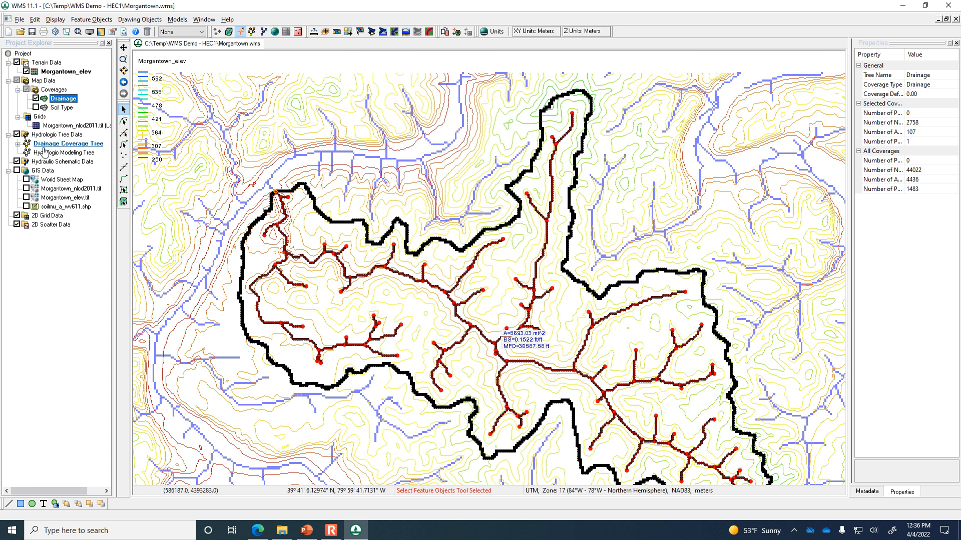
Display the Morgantown_nlcd2011.tif land use image over the basin and switch to File Explorer
left_click(26, 188)
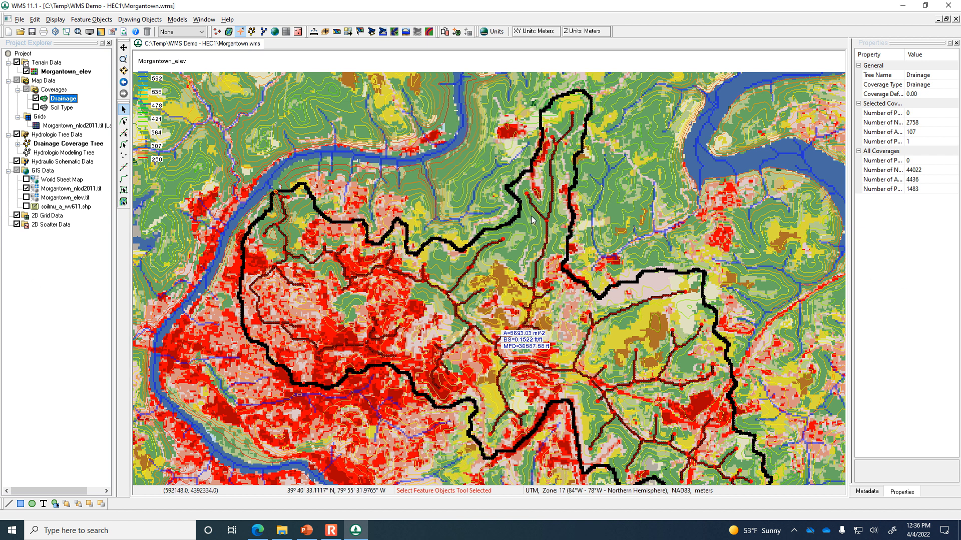
left_click(282, 530)
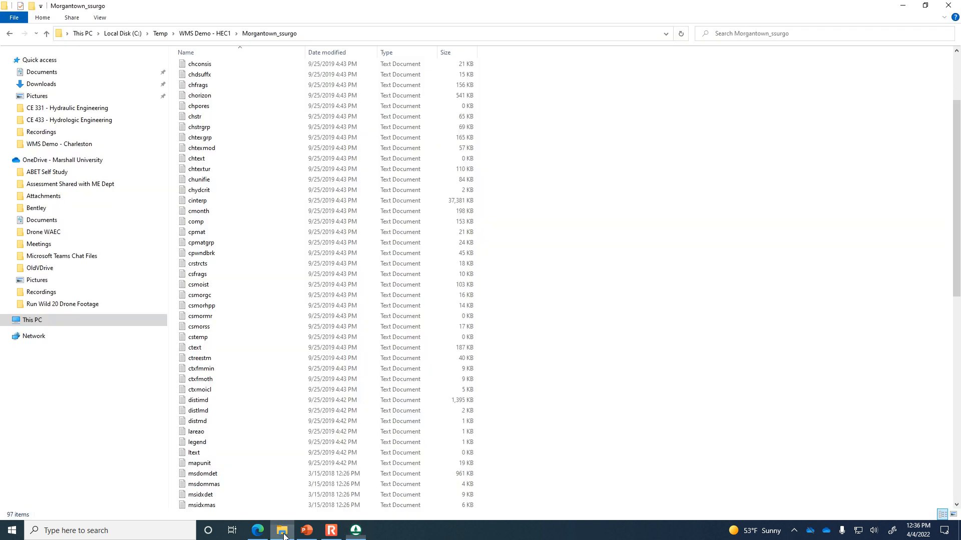
Open the WV Curve Number text file from the WMS Demo - HEC1 folder and review its land use codes and curve numbers
left_click(221, 34)
double_click(224, 163)
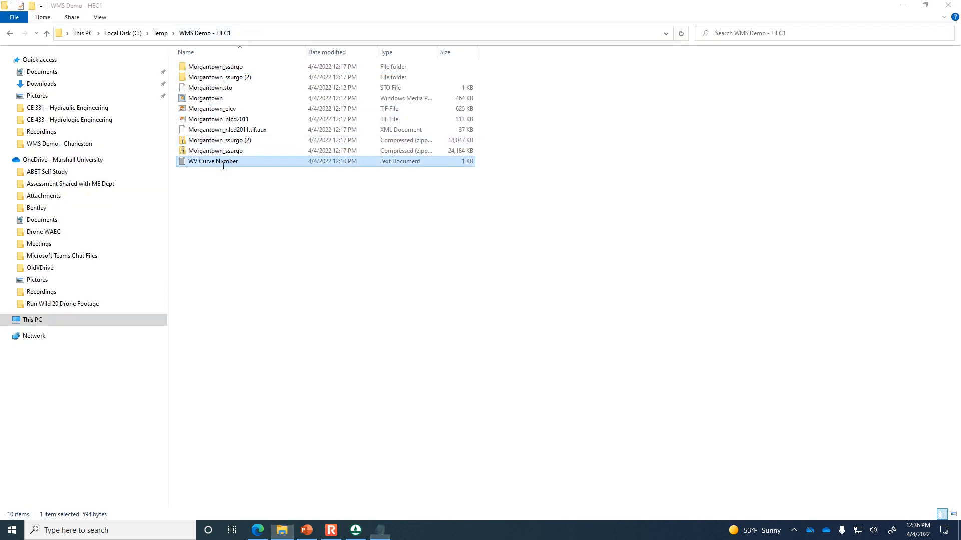
left_click_drag(130, 216, 175, 218)
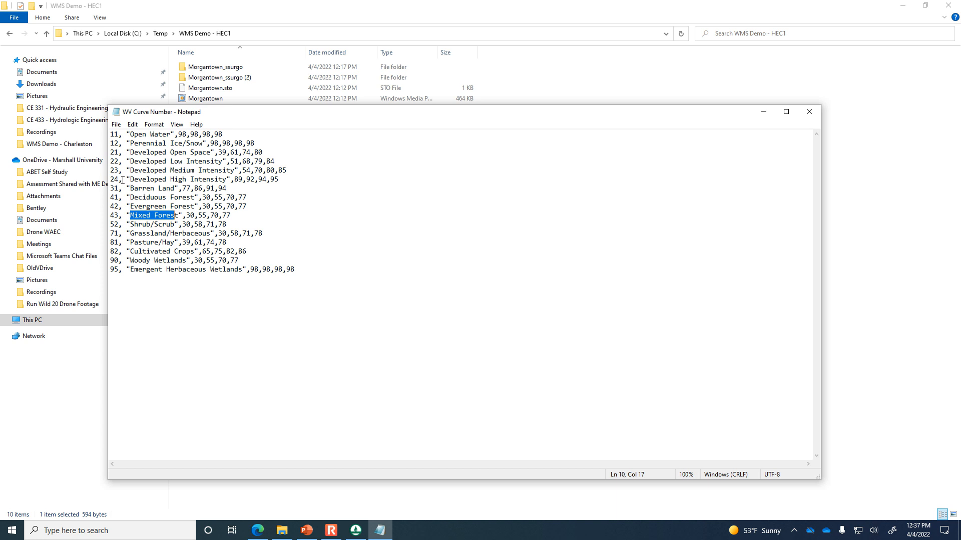
left_click_drag(117, 181, 113, 180)
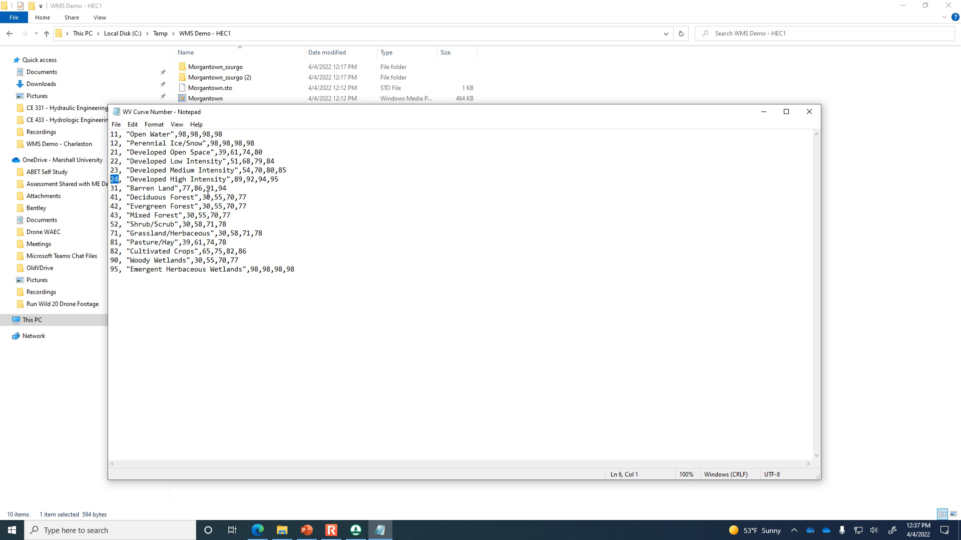
Return to WMS, briefly overlay the soilmu_a_wv611.shp polygons on the land use image, and hide both layers
left_click(355, 533)
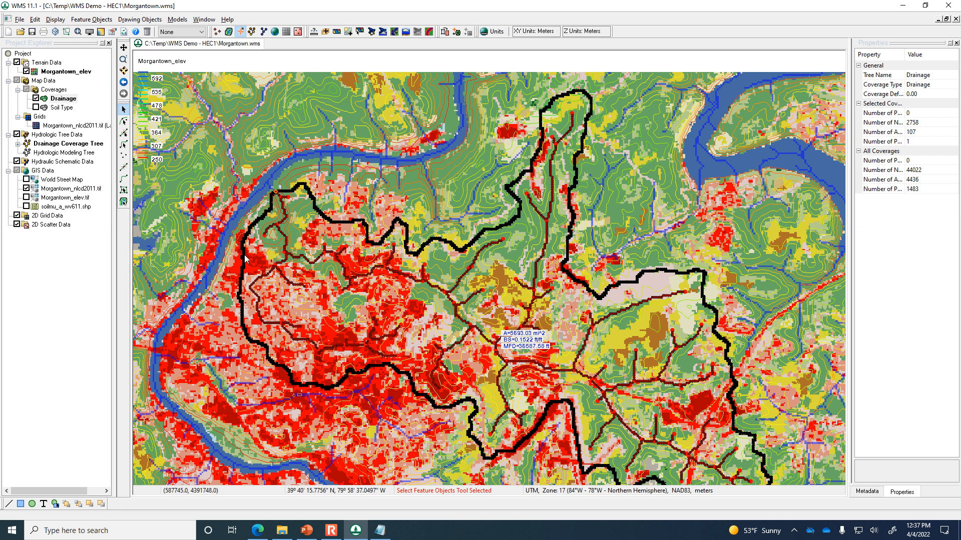
left_click(26, 207)
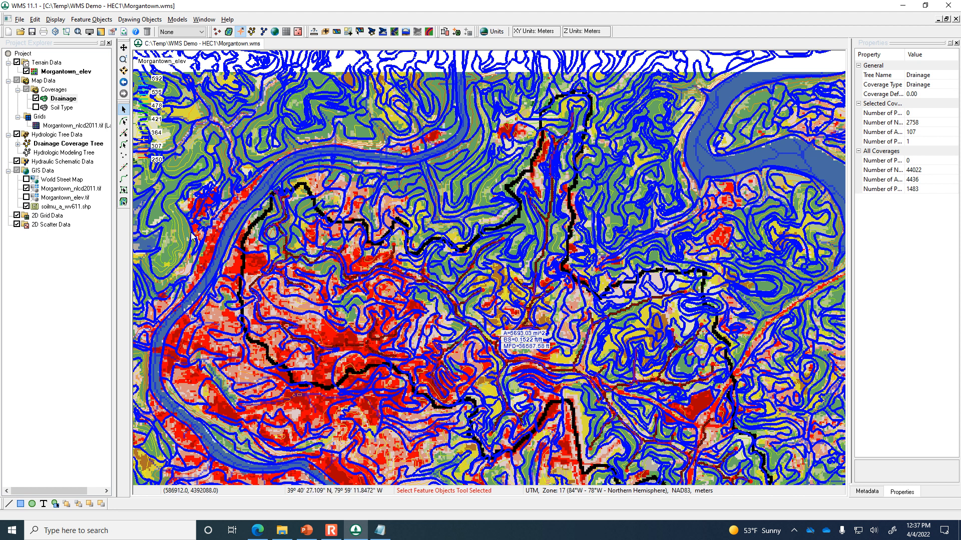
left_click(27, 206)
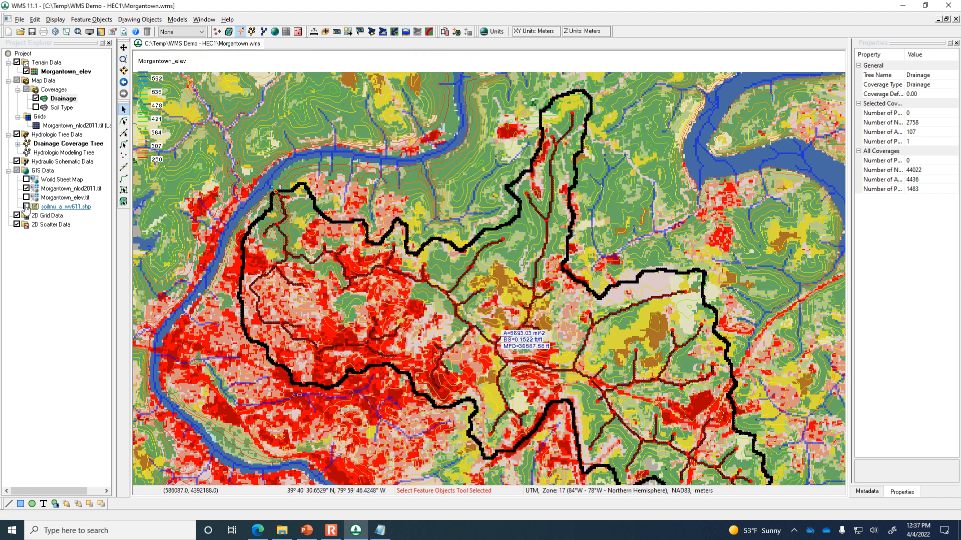
left_click(27, 189)
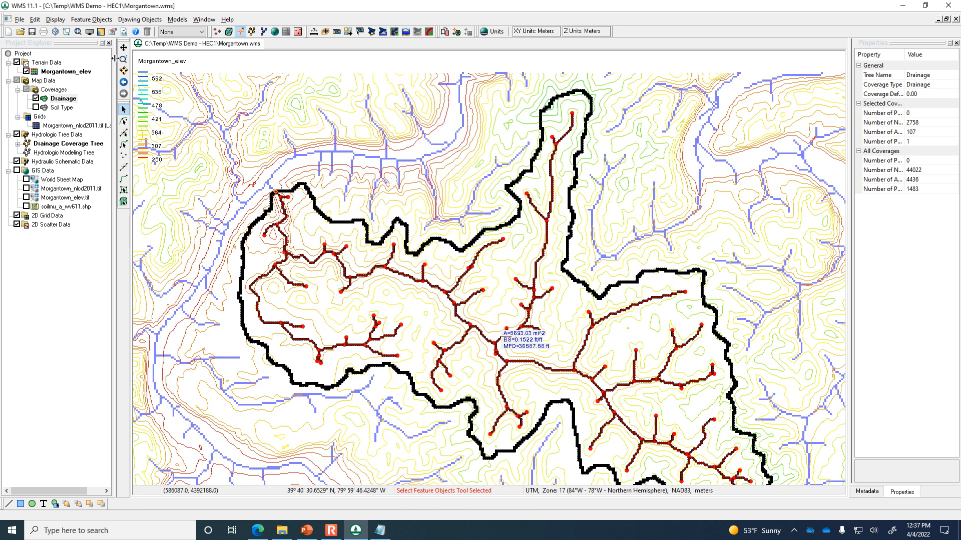
left_click(252, 32)
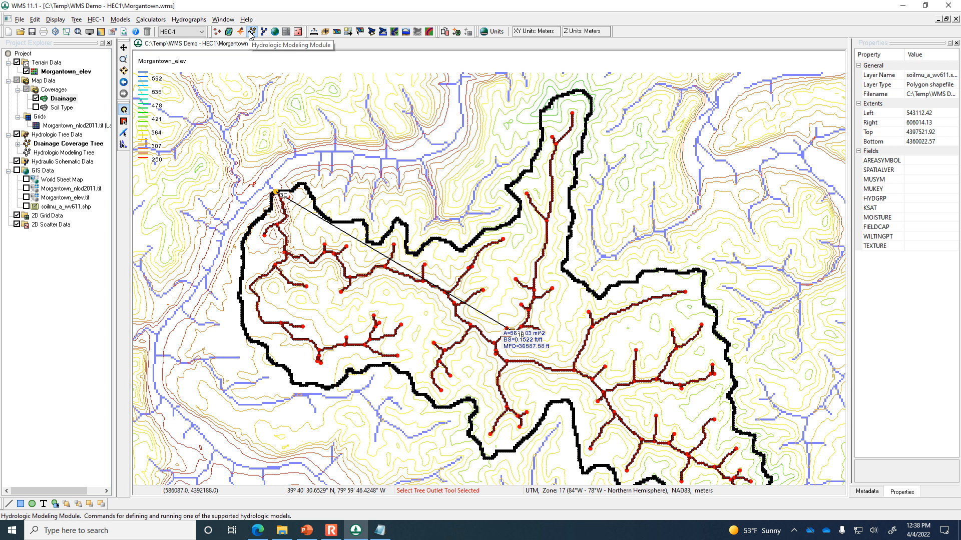
left_click(151, 20)
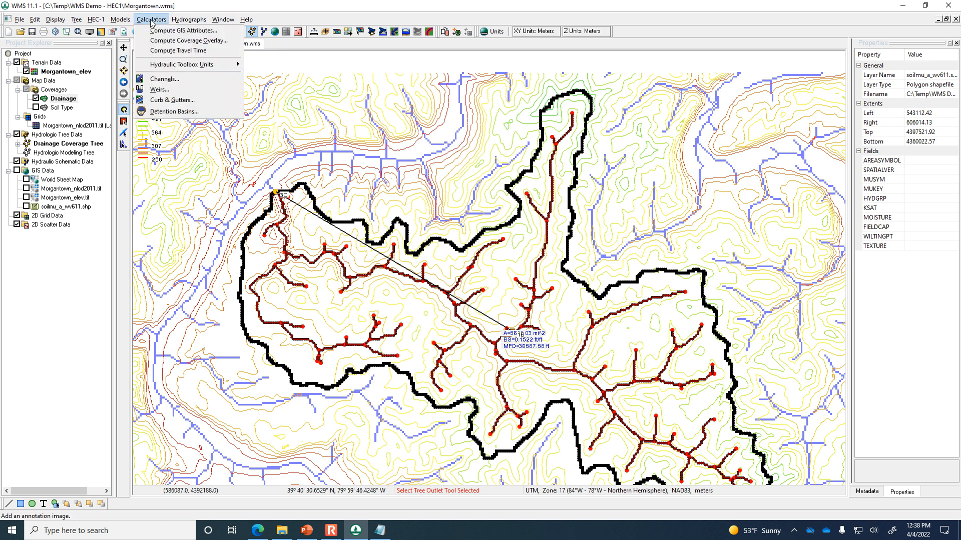
left_click(276, 19)
left_click(276, 32)
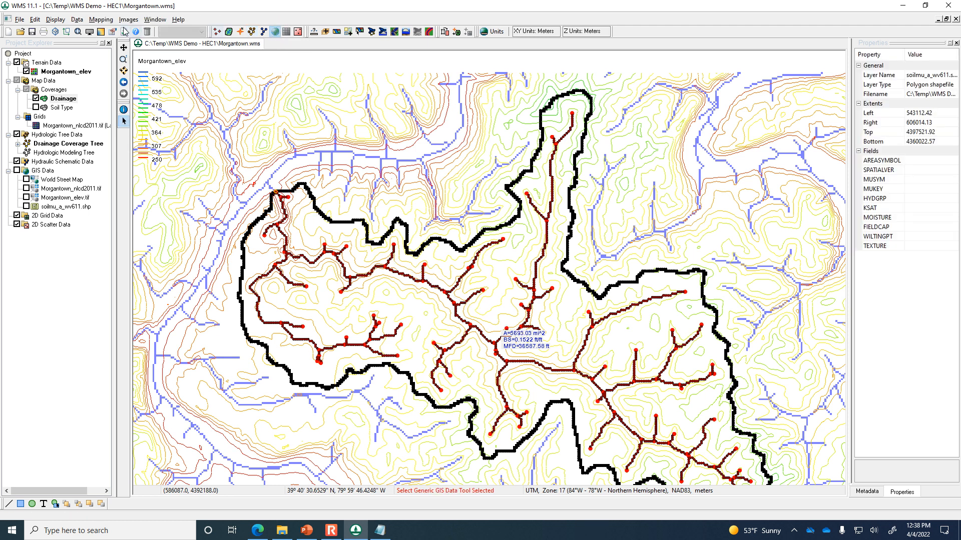
left_click(102, 20)
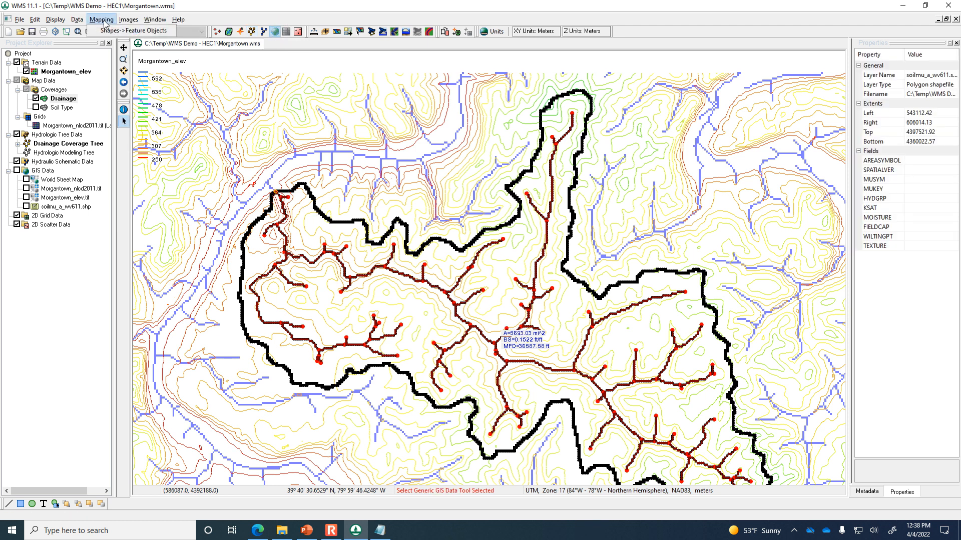
left_click(250, 21)
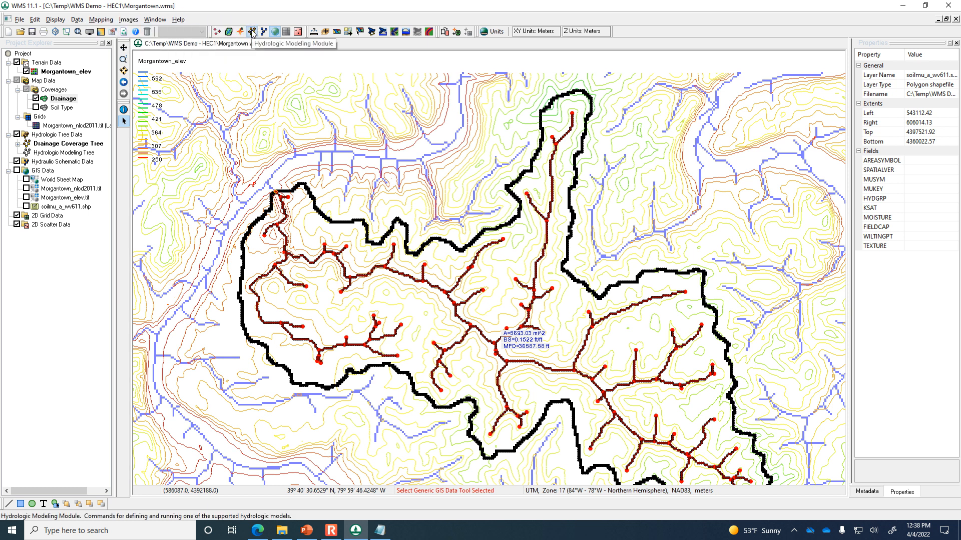
In the Hydrologic Modeling module, start Compute GIS Attributes for SCS Curve Numbers and import the WV Curve Number table
left_click(252, 31)
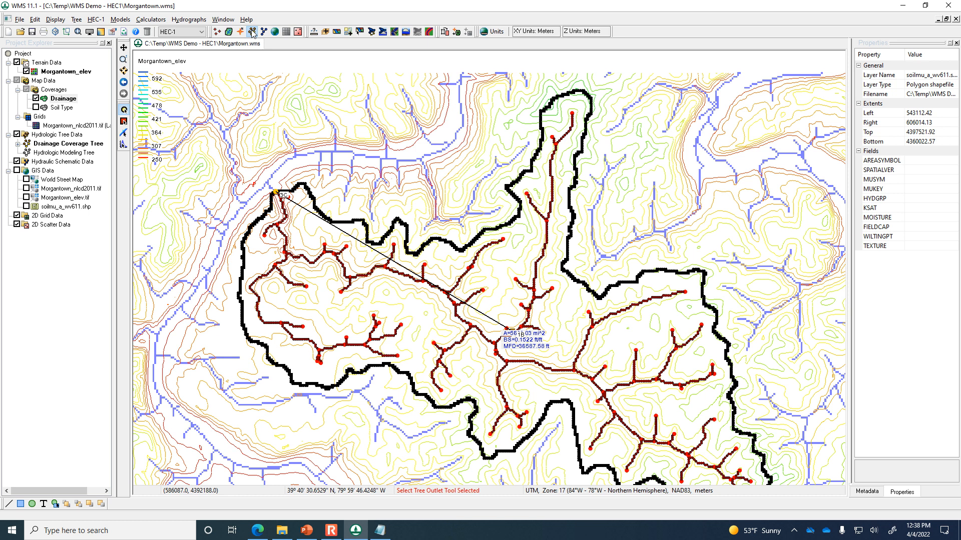
left_click(154, 20)
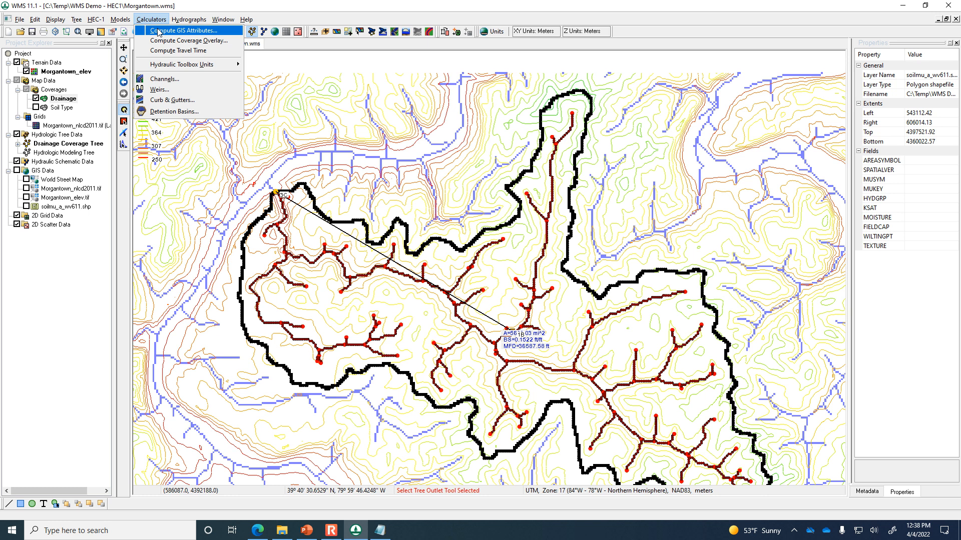
left_click(158, 31)
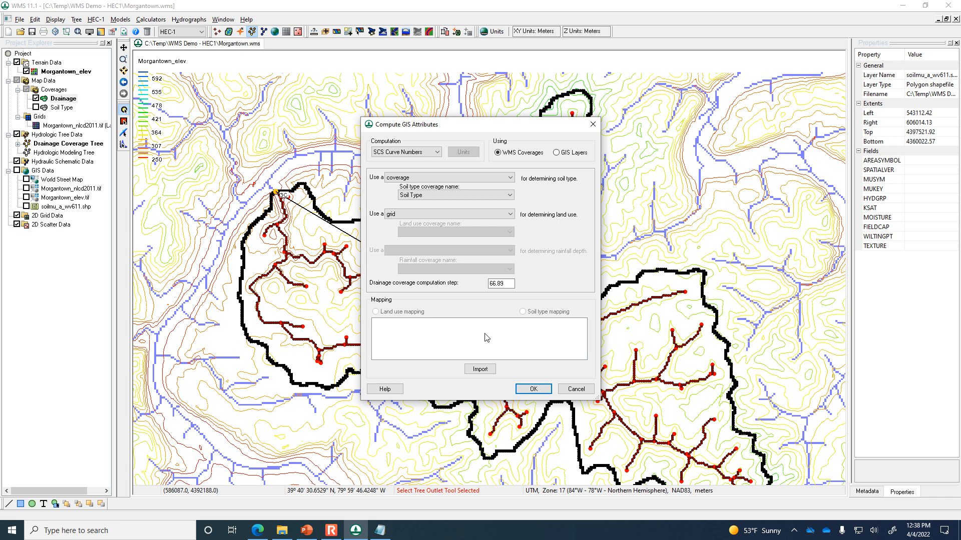
left_click(478, 370)
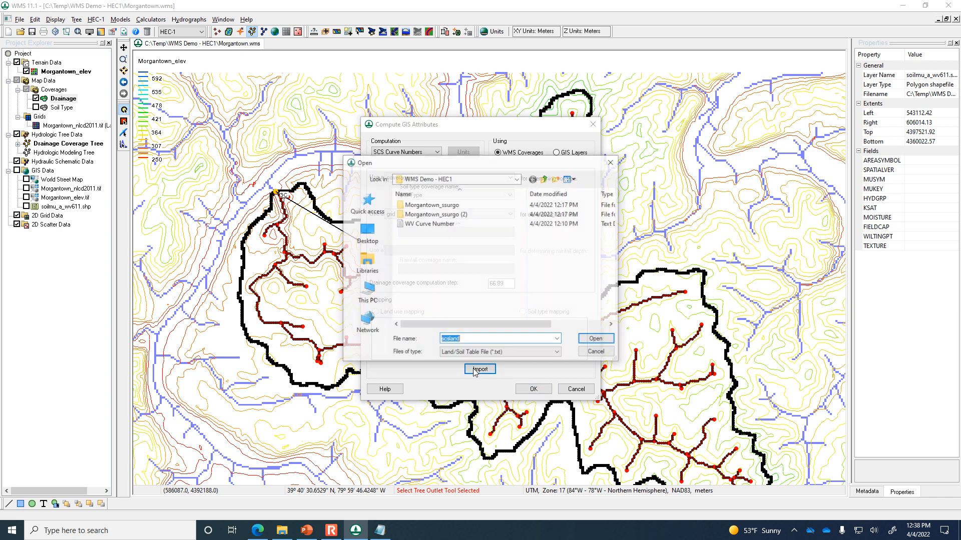
left_click(414, 226)
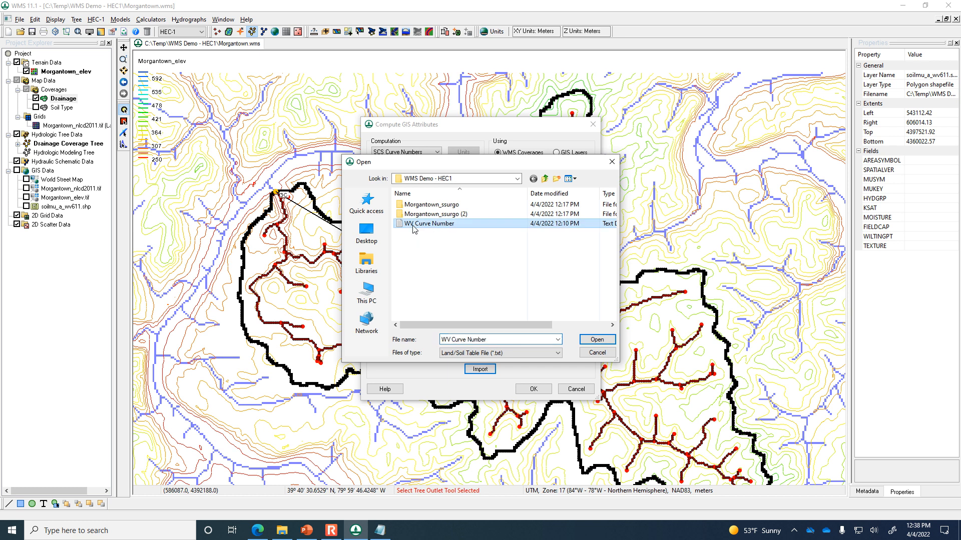
left_click(587, 345)
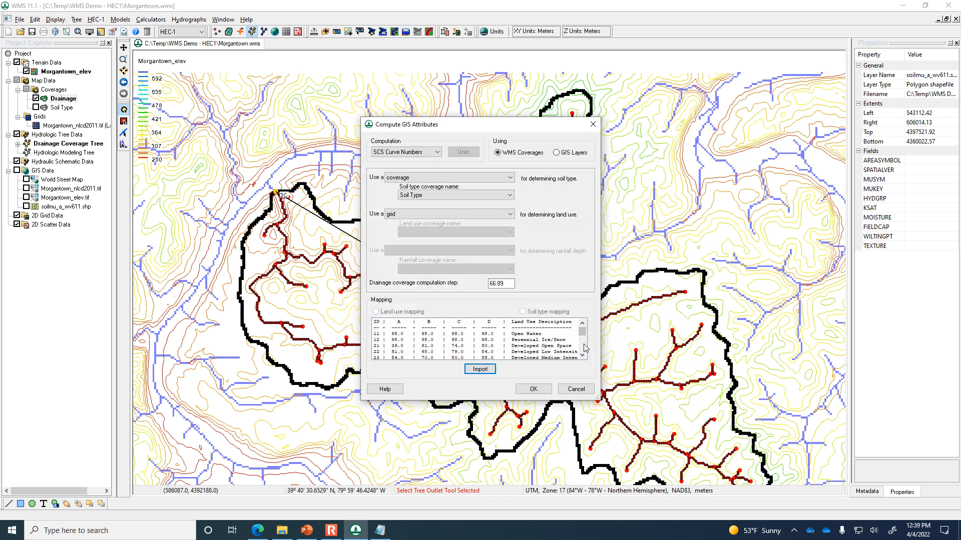
Enlarge the Compute GIS Attributes dialog to review the imported mapping table, and run the curve number computation
left_click_drag(599, 398, 665, 459)
left_click_drag(649, 379, 650, 413)
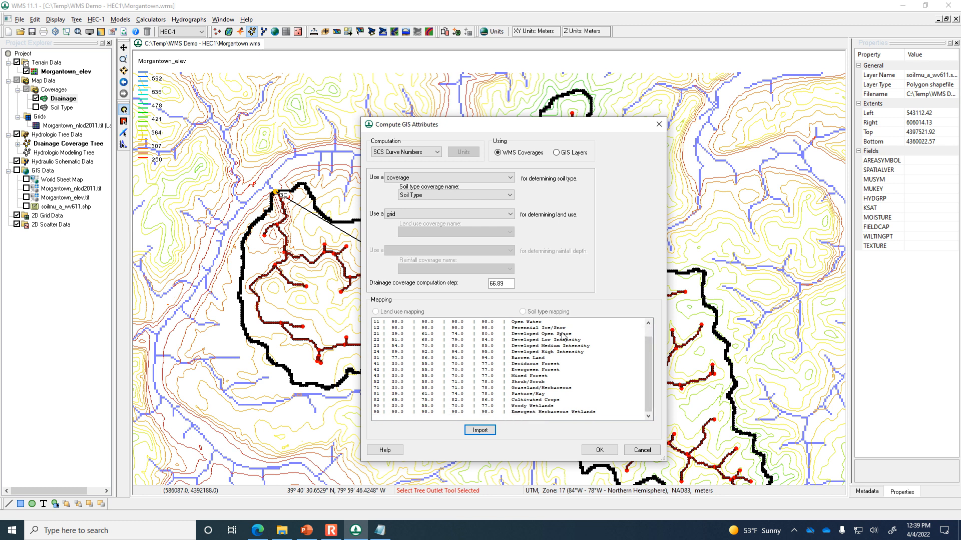
left_click(607, 452)
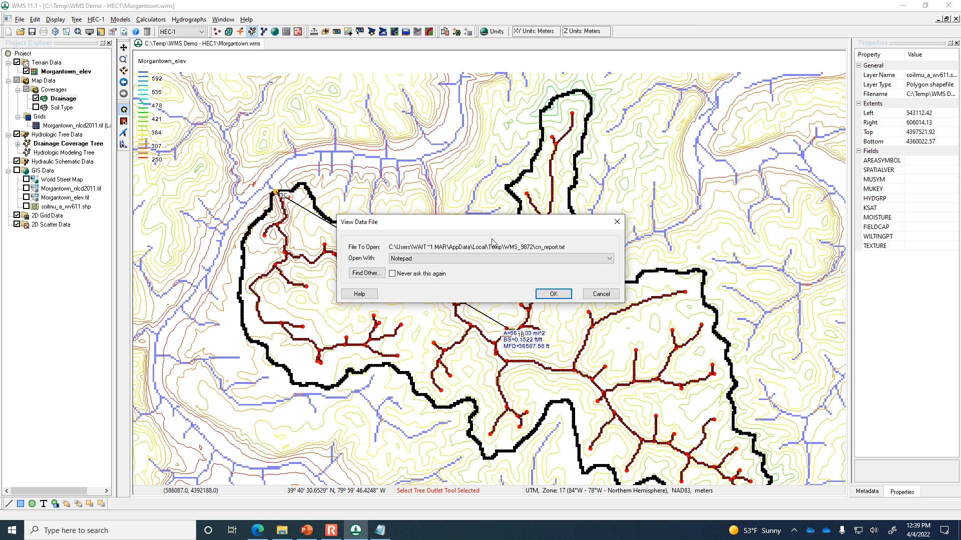
Open the cn_report file in Notepad and read through the land use rows to the basin's weighted curve number
left_click(555, 295)
scroll(563, 295, "down", 10)
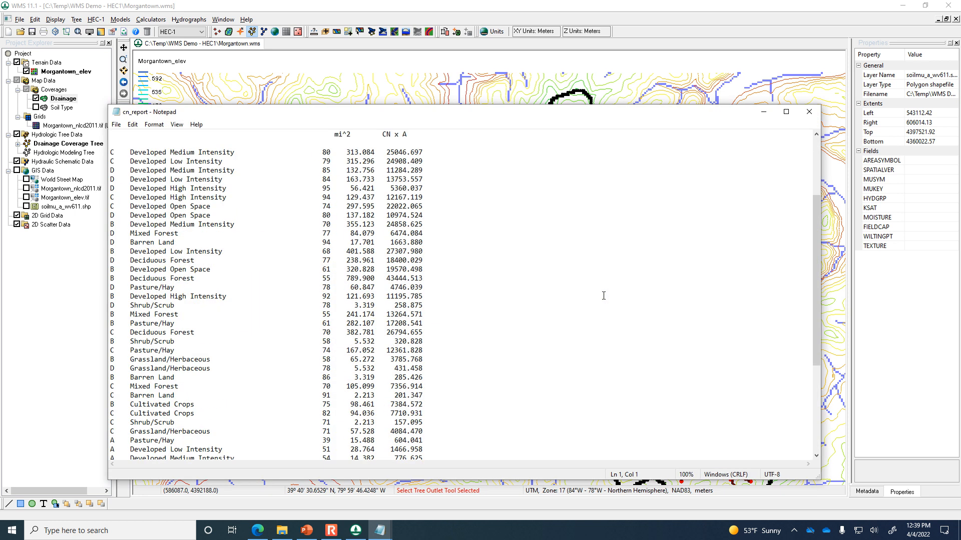
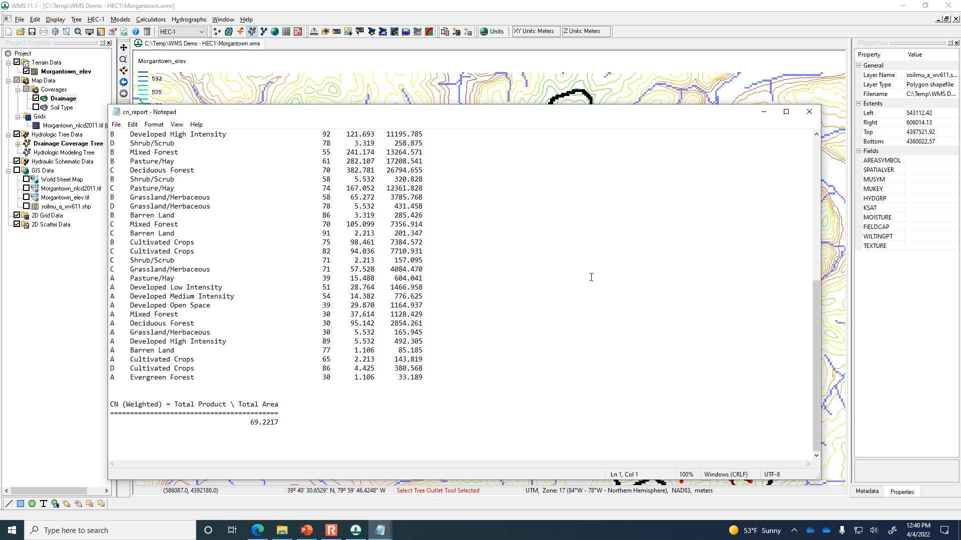
scroll(604, 288, "up", 9)
scroll(541, 227, "down", 2)
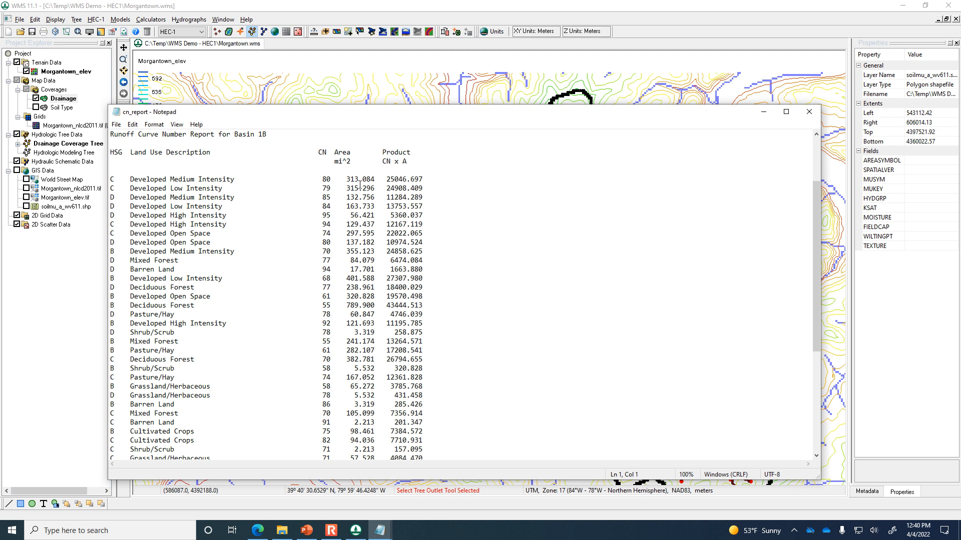
scroll(391, 278, "down", 4)
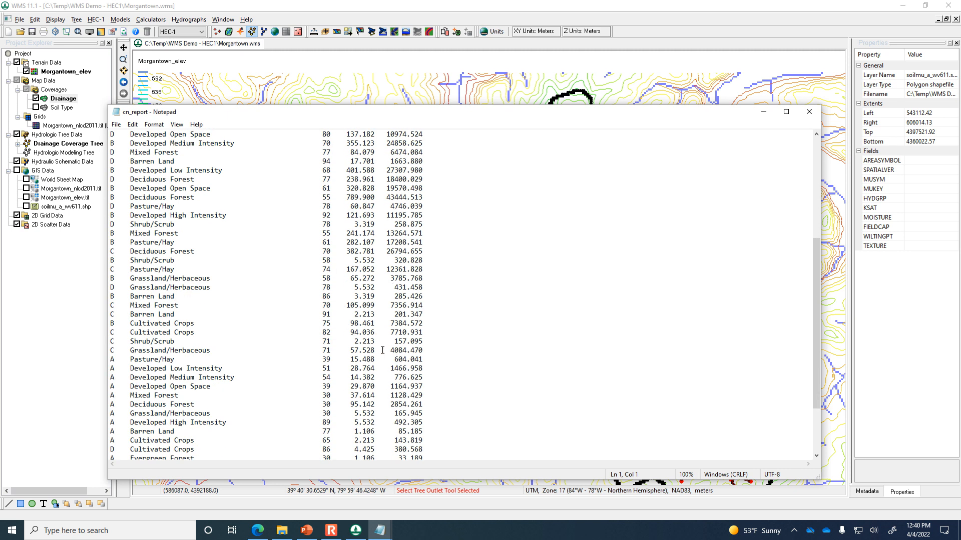
scroll(154, 330, "down", 2)
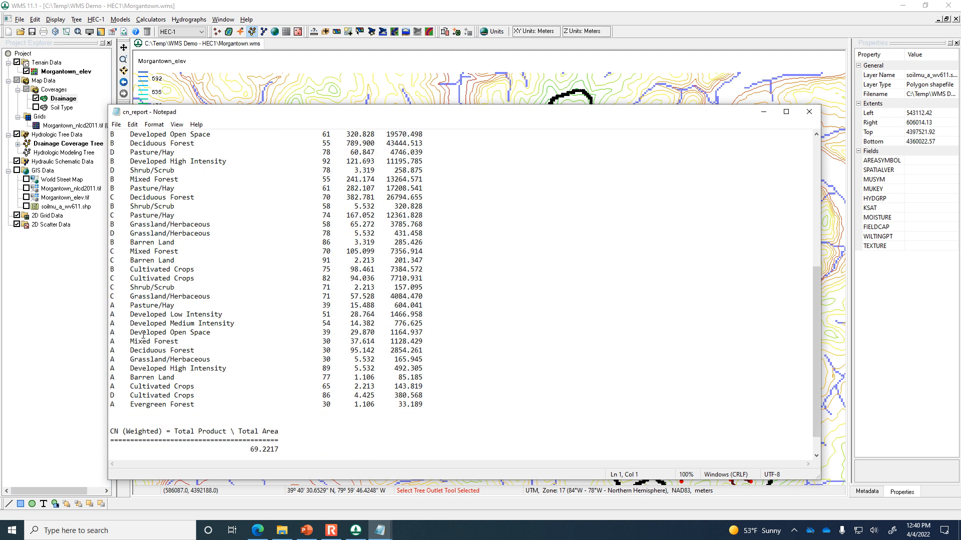
Examine the report's hydrologic soil group A rows and the area values and units, and close the report
left_click_drag(424, 405, 113, 307)
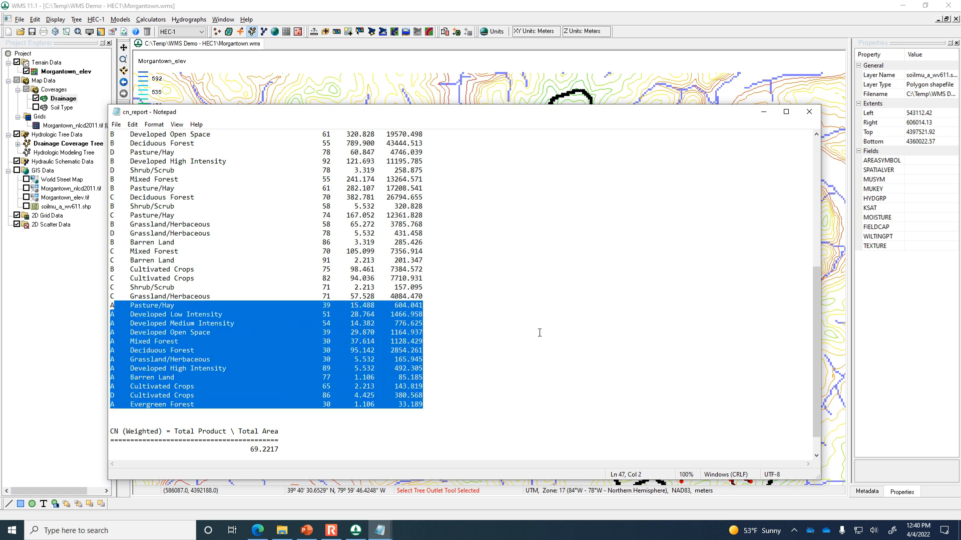
scroll(535, 332, "up", 5)
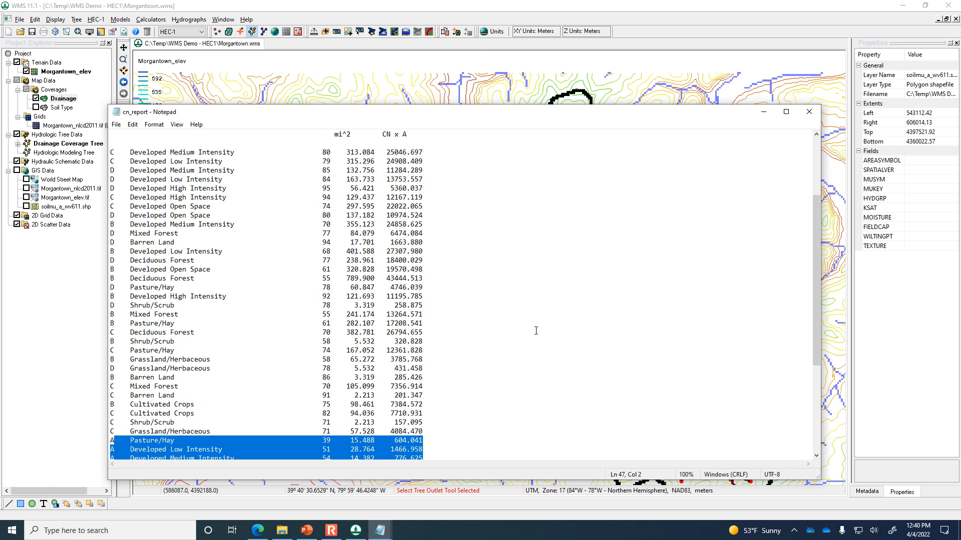
scroll(536, 331, "up", 3)
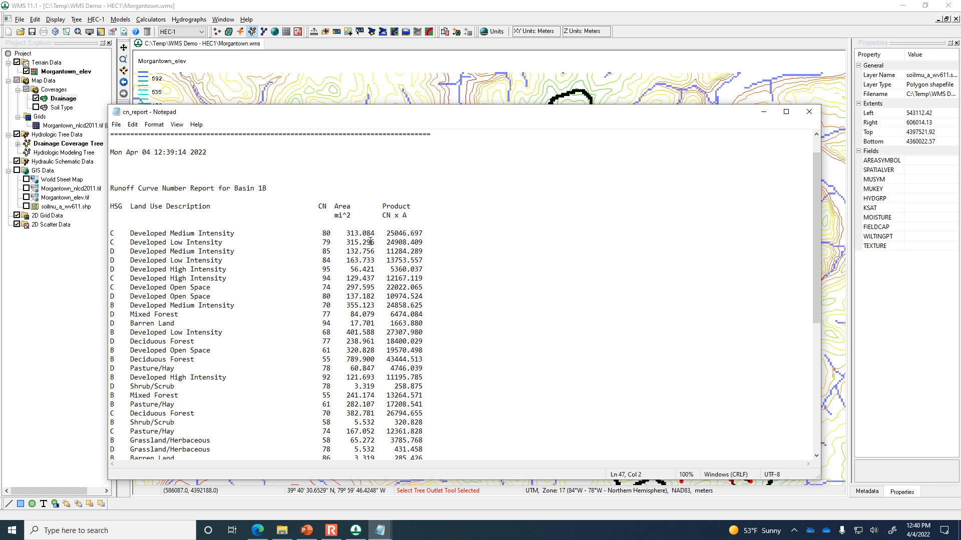
scroll(371, 242, "up", 1)
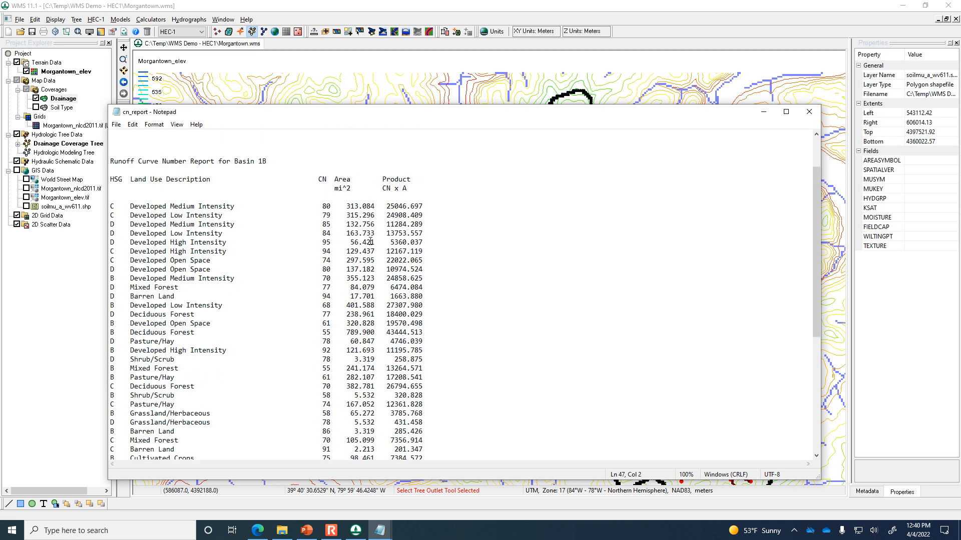
left_click_drag(347, 260, 376, 259)
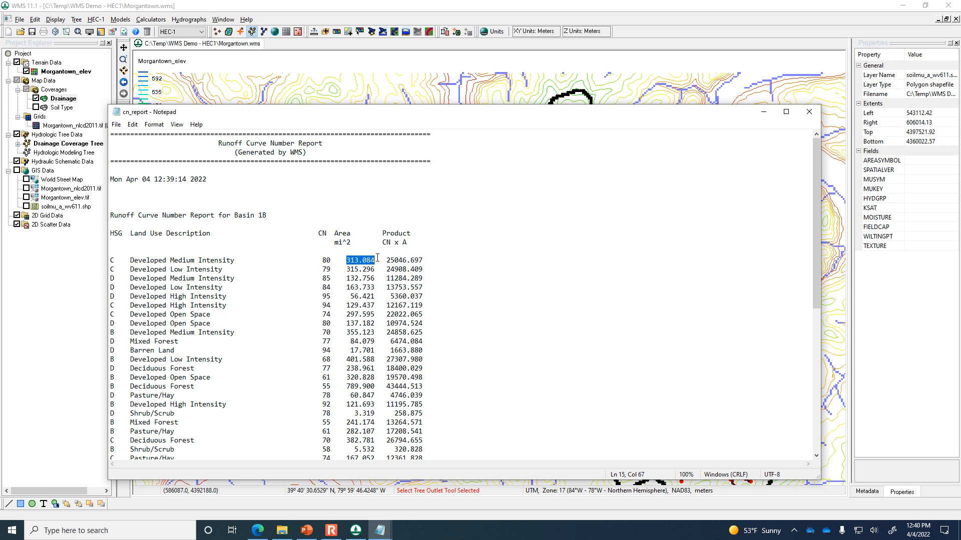
left_click_drag(334, 243, 350, 244)
left_click(809, 112)
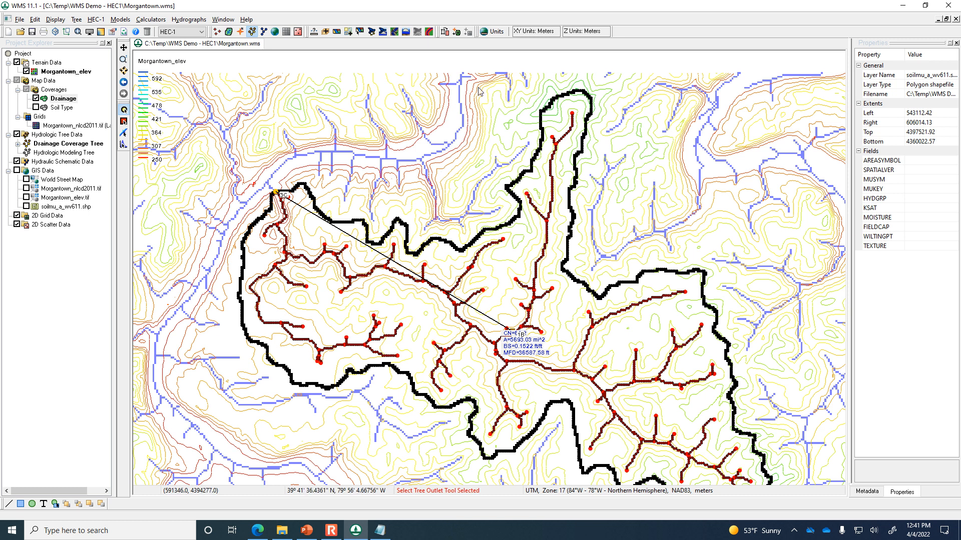
Check the basin area and distance units, glance at the WV Curve Number table in Notepad, and return to WMS
left_click(503, 31)
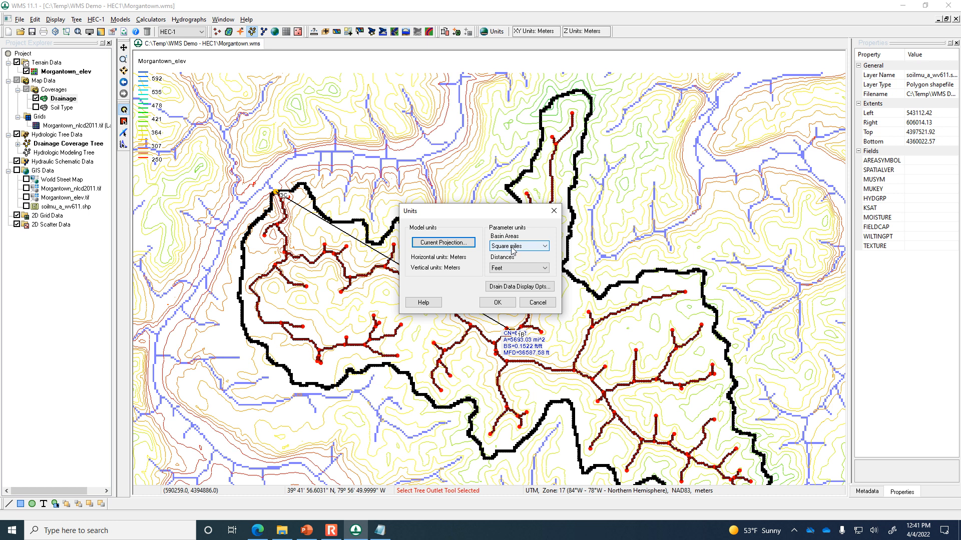
left_click(537, 303)
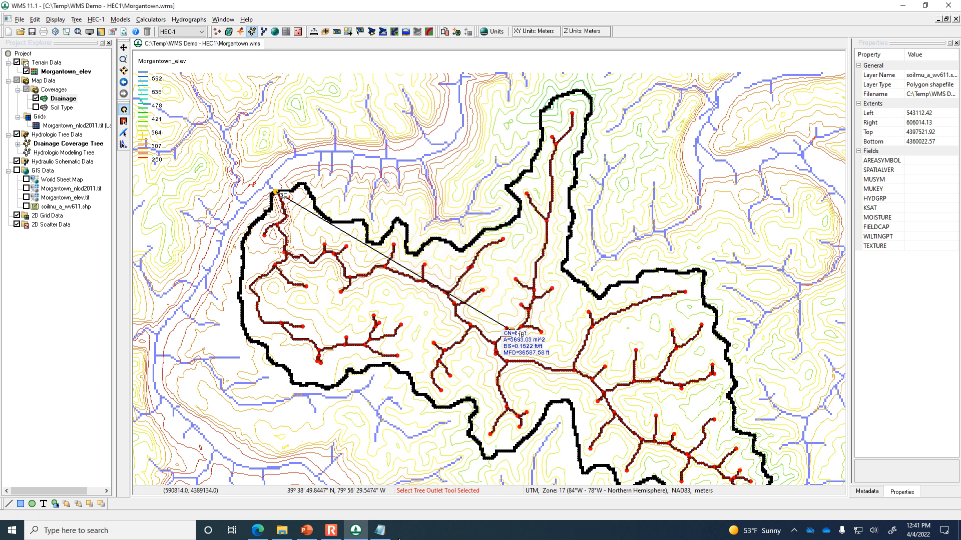
left_click(381, 530)
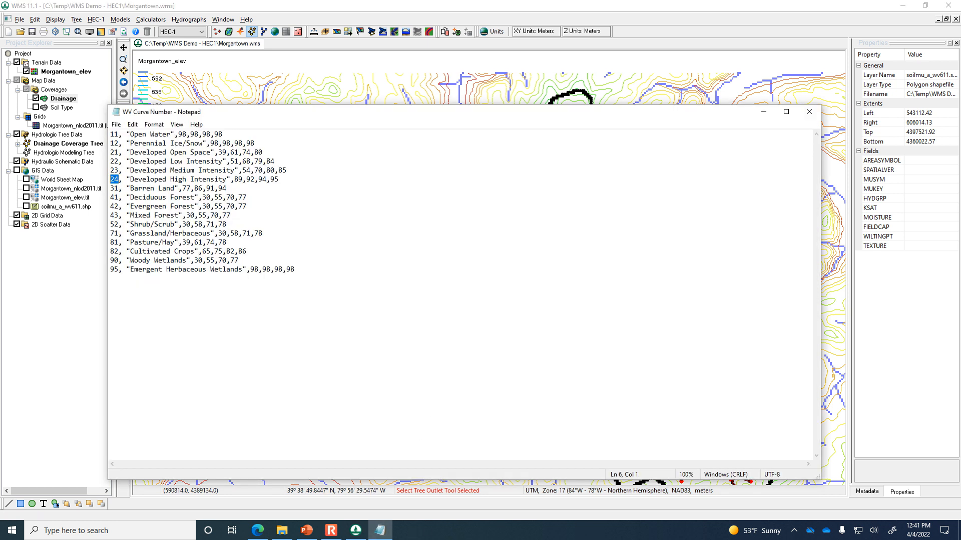
left_click(362, 535)
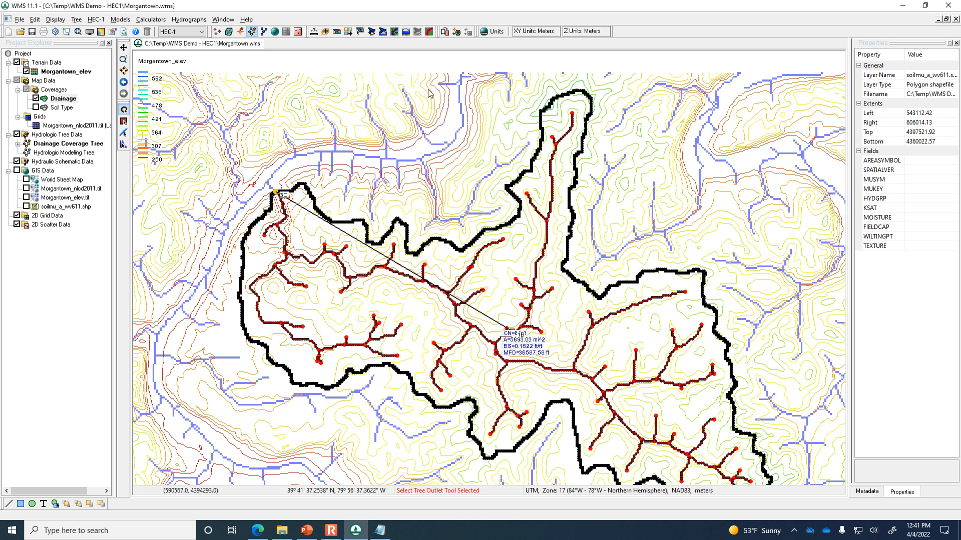
Select the basin's icon in the hydrologic modeling tree and examine its computed attributes
left_click(123, 121)
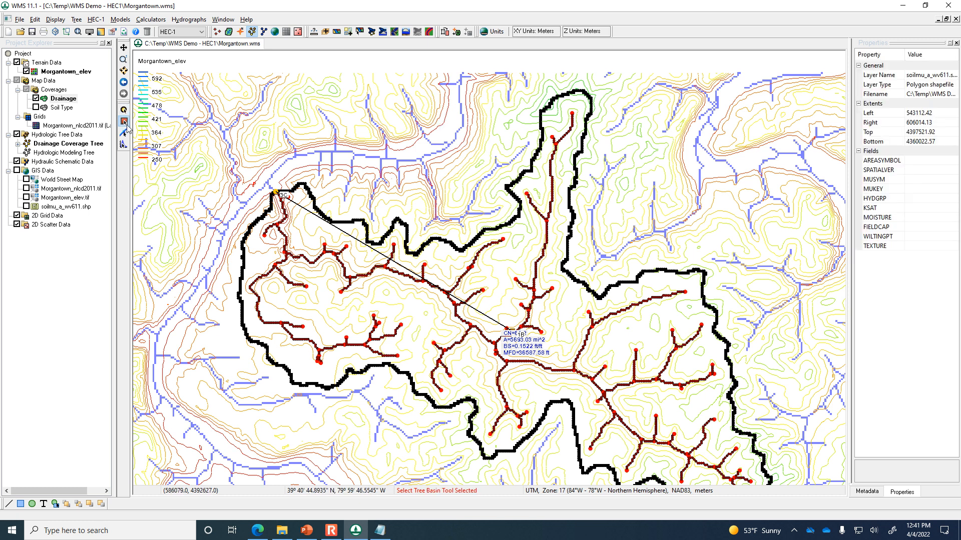
left_click(521, 336)
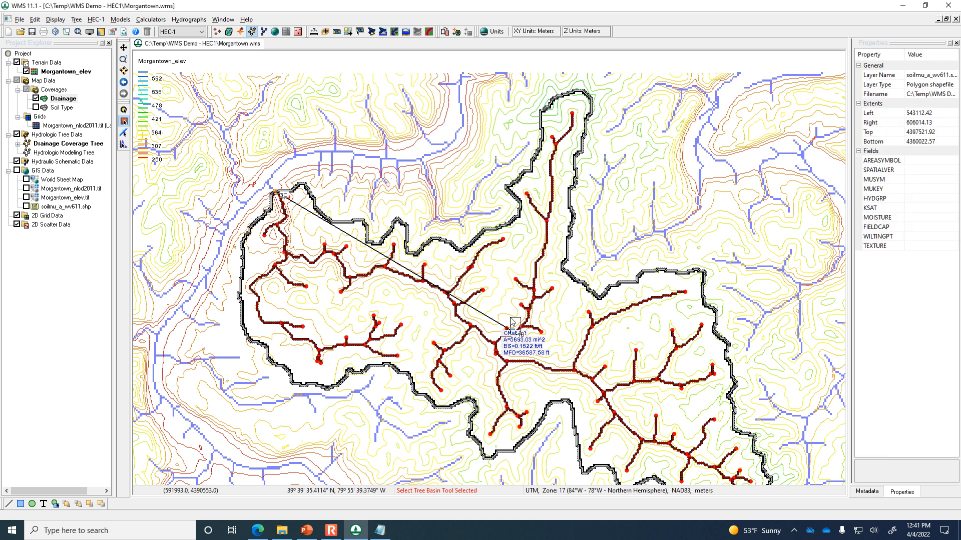
left_click_drag(521, 330, 510, 318)
scroll(521, 334, "up", 4)
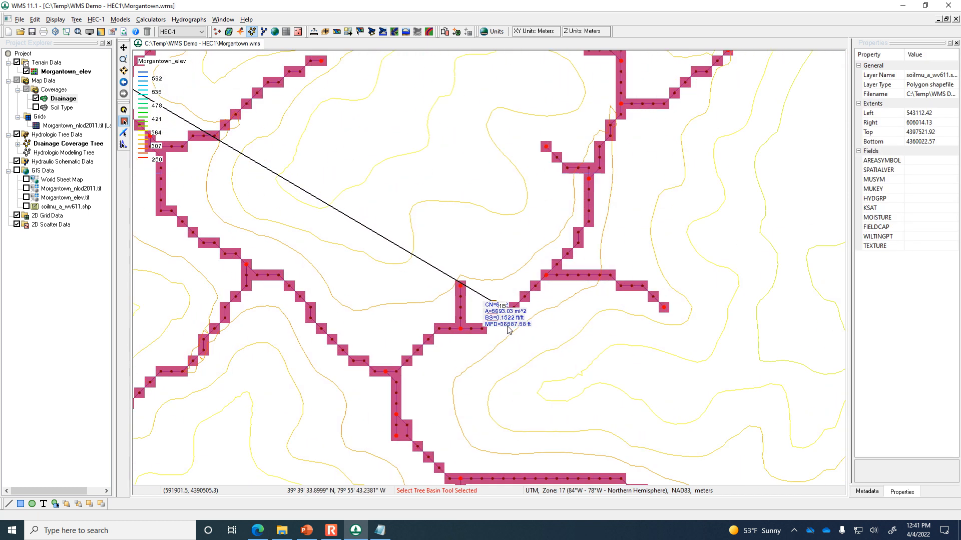
left_click(502, 308)
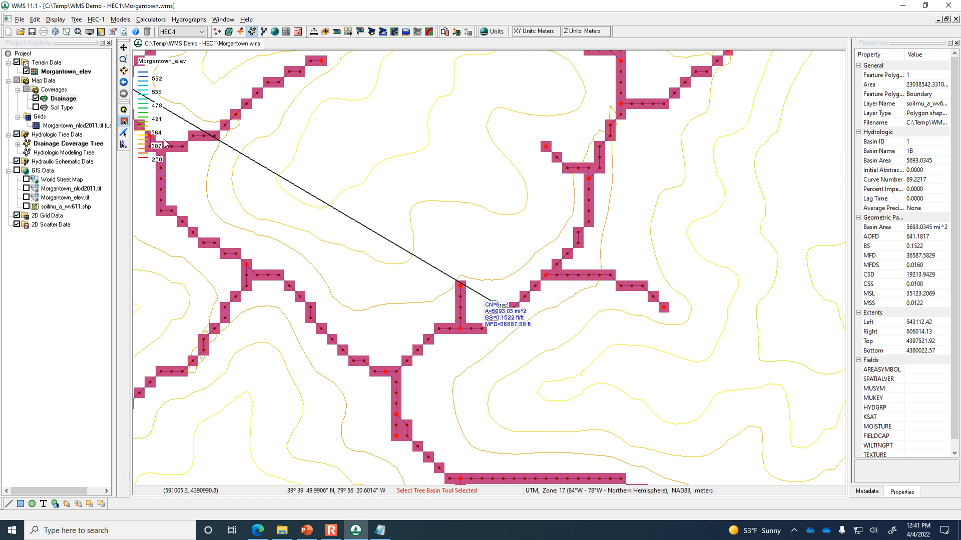
left_click(124, 121)
left_click(500, 307)
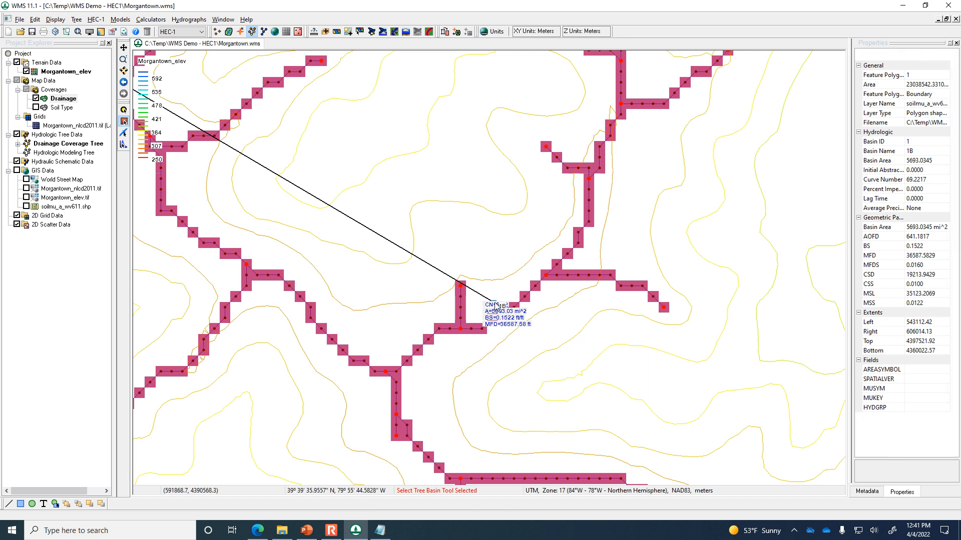
left_click(502, 308)
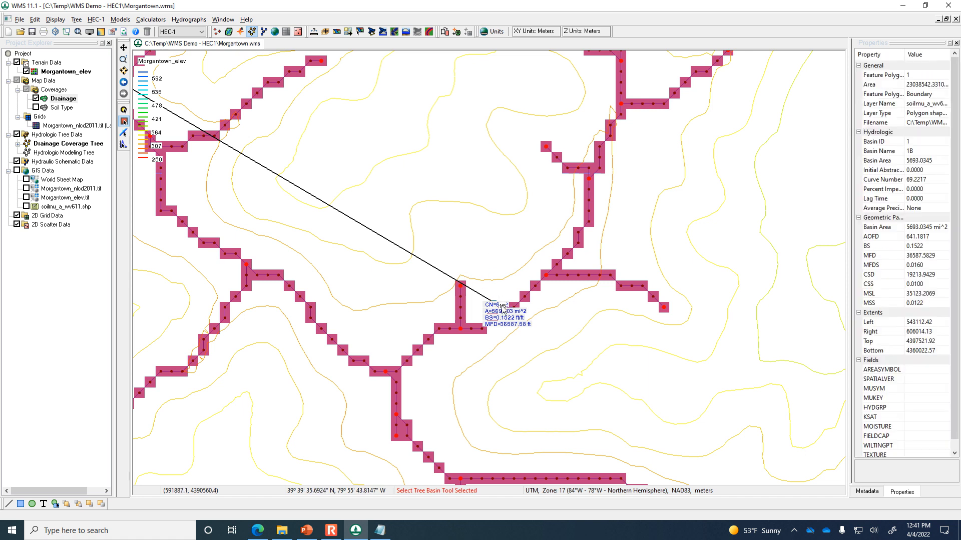
left_click_drag(504, 306, 490, 269)
scroll(314, 183, "down", 2)
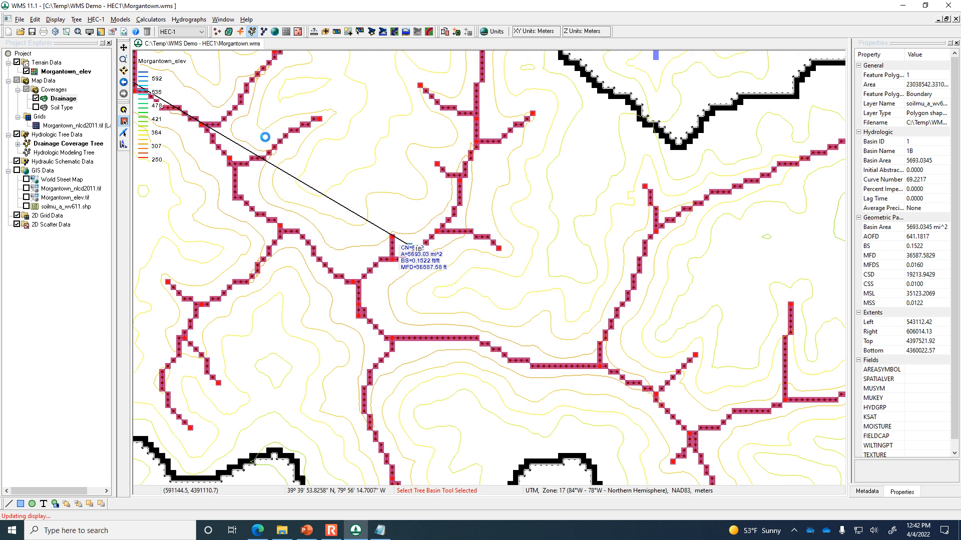
Switch to the drainage module and trace the flow path from a point in the northern part of the basin
left_click(228, 32)
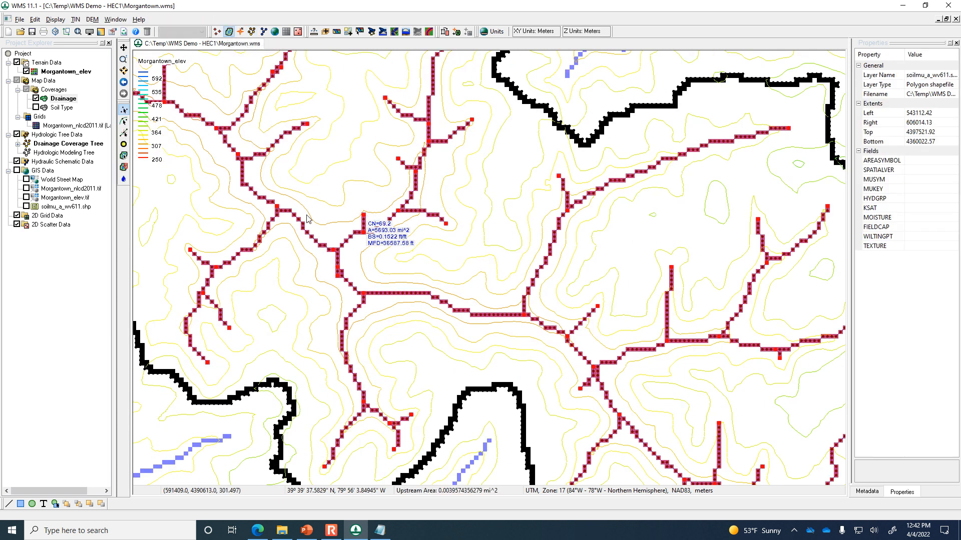
scroll(307, 216, "down", 3)
left_click(124, 179)
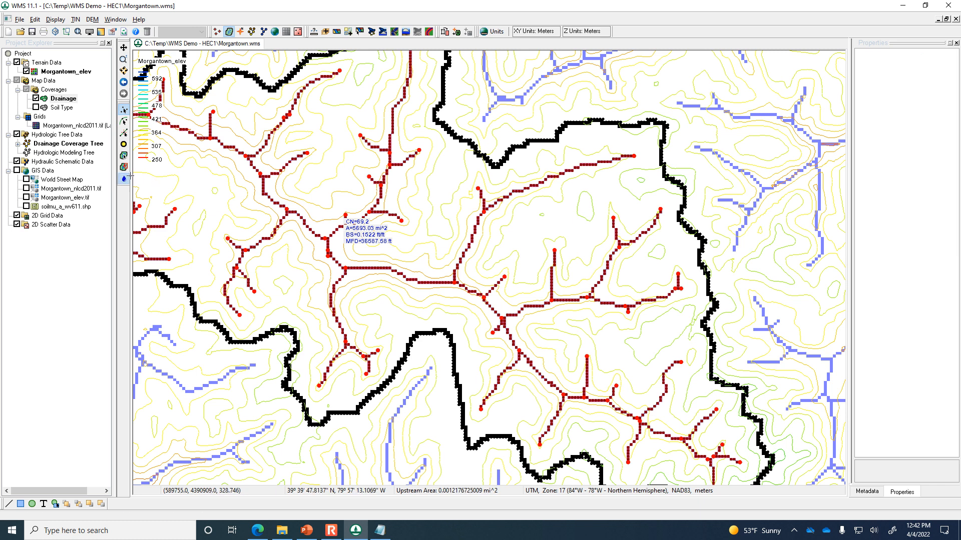
left_click(343, 126)
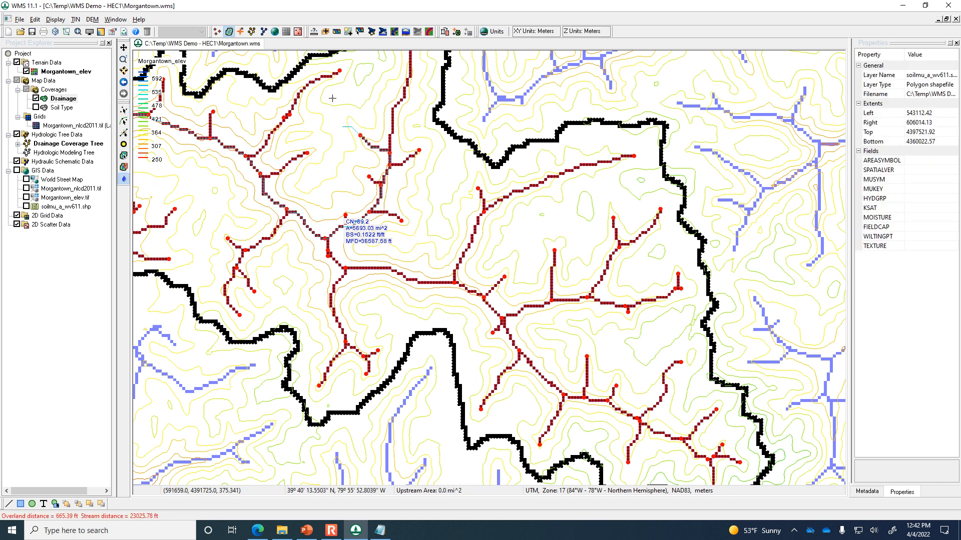
scroll(552, 320, "down", 1)
scroll(553, 321, "down", 1)
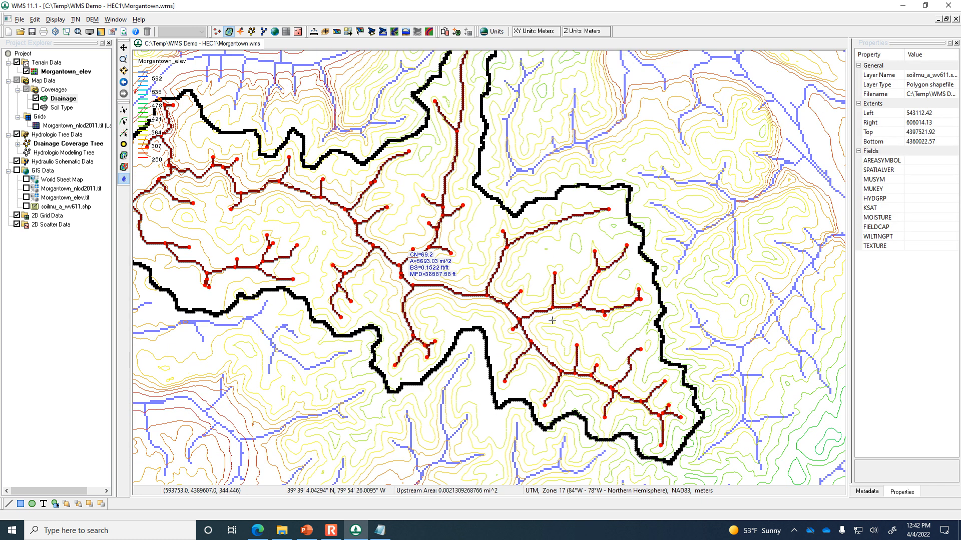
Trace flow paths from several more points across the western and eastern parts of the basin to check overland and stream distances
left_click(231, 32)
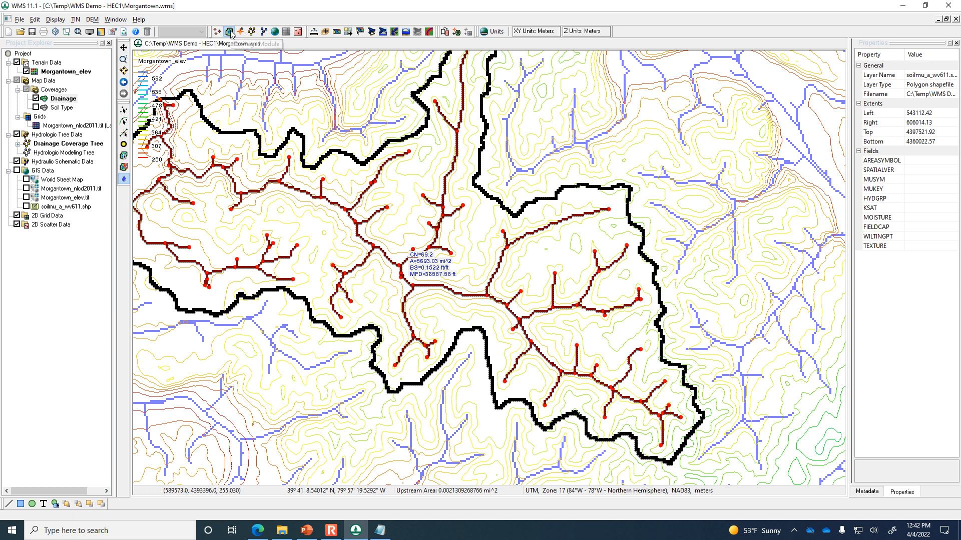
left_click(124, 179)
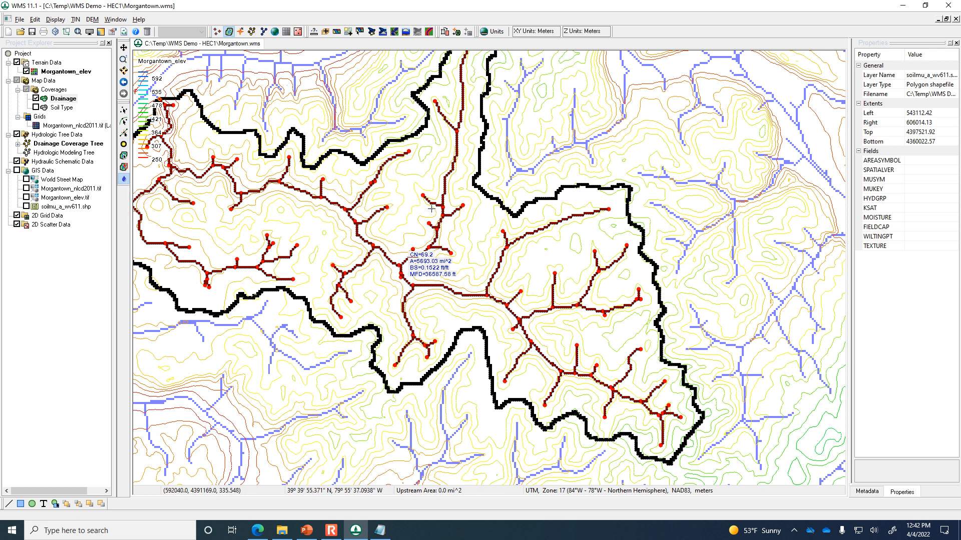
left_click(415, 167)
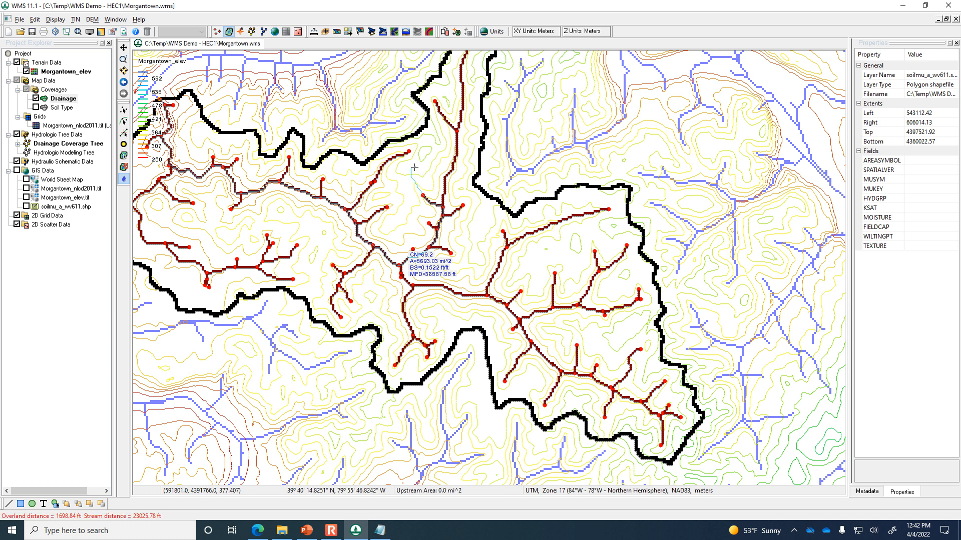
left_click(390, 184)
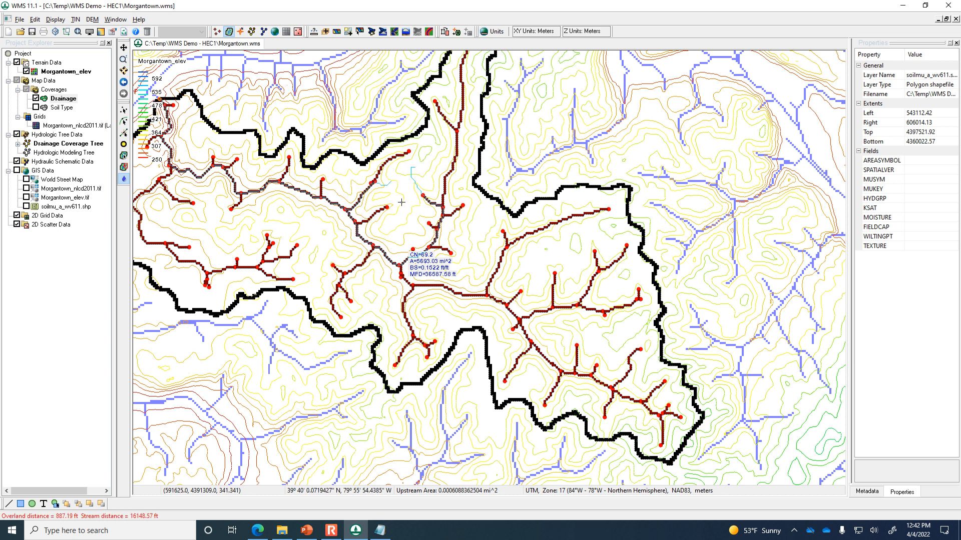
left_click(312, 277)
left_click(320, 247)
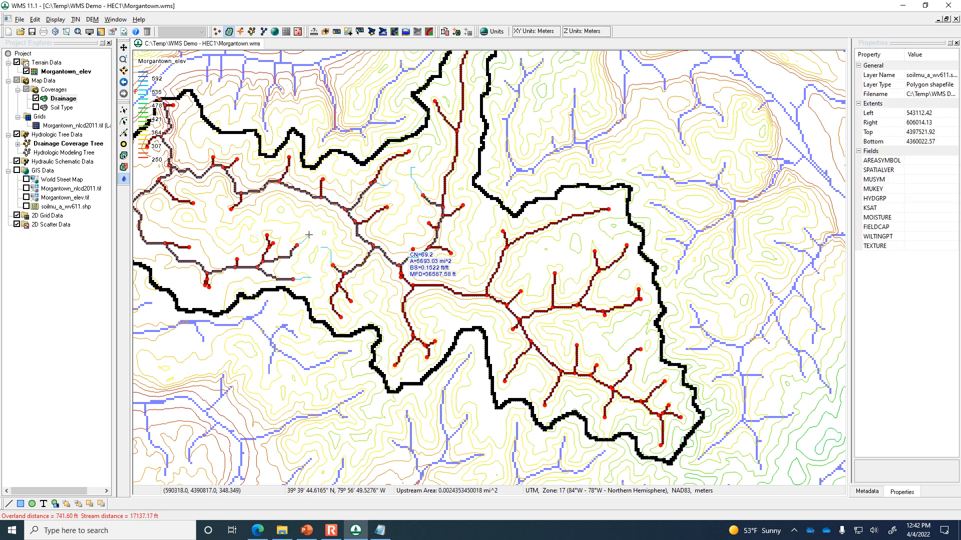
left_click(296, 218)
left_click(325, 233)
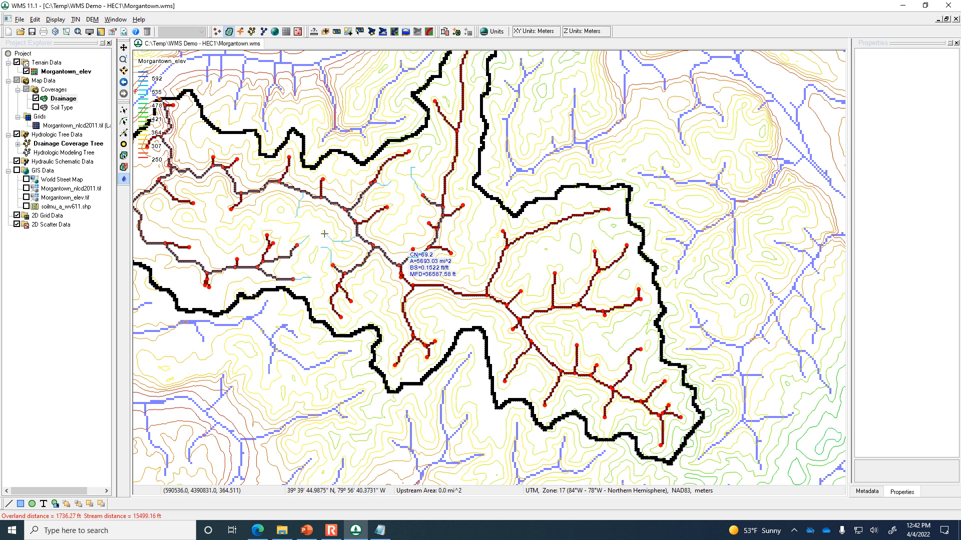
left_click(555, 273)
left_click(572, 239)
left_click(599, 234)
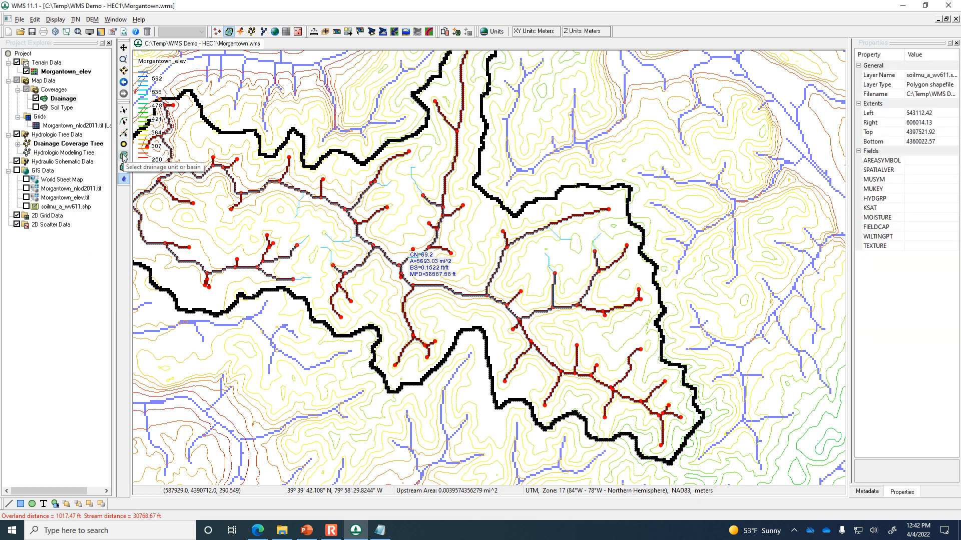
Select the drainage basin to review its properties, and check the Drainage Data display options without changing them
left_click(124, 156)
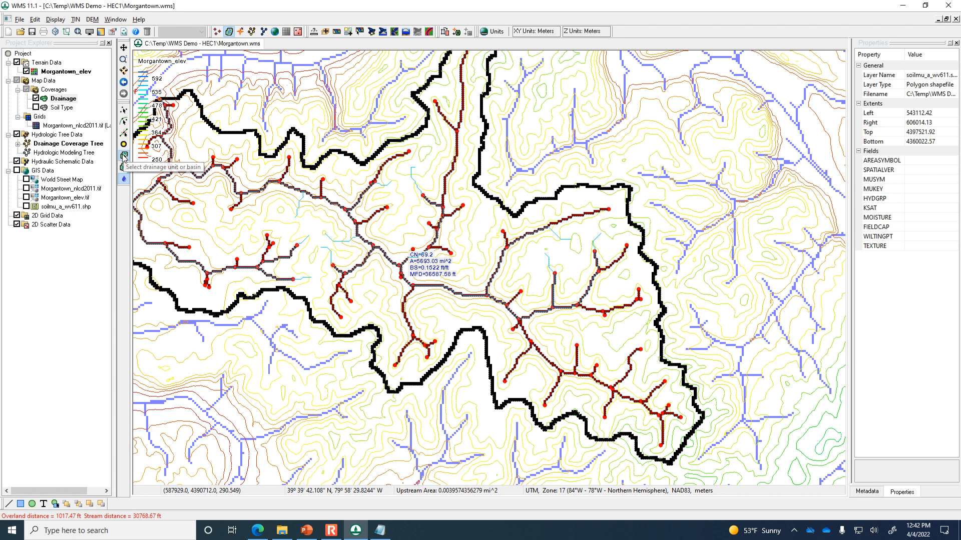
left_click(275, 224)
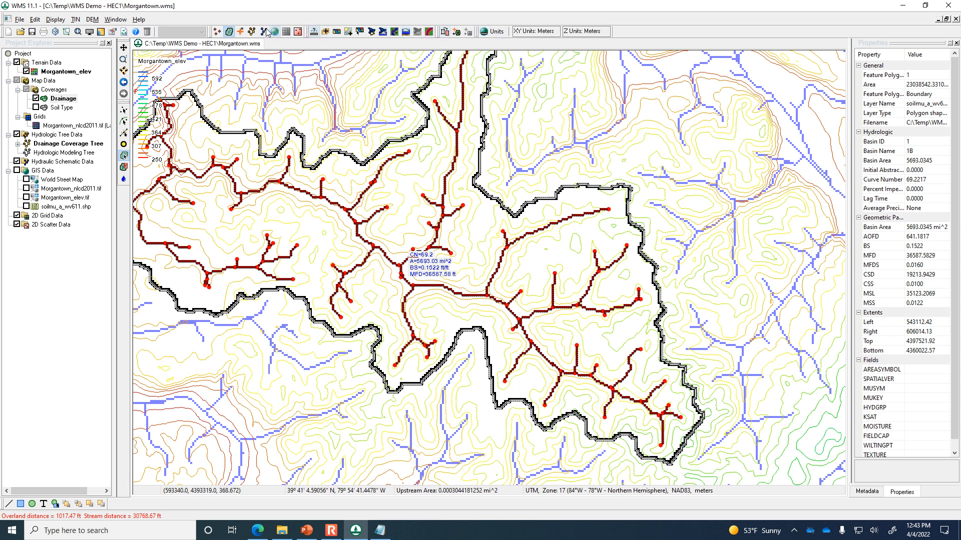
left_click(89, 31)
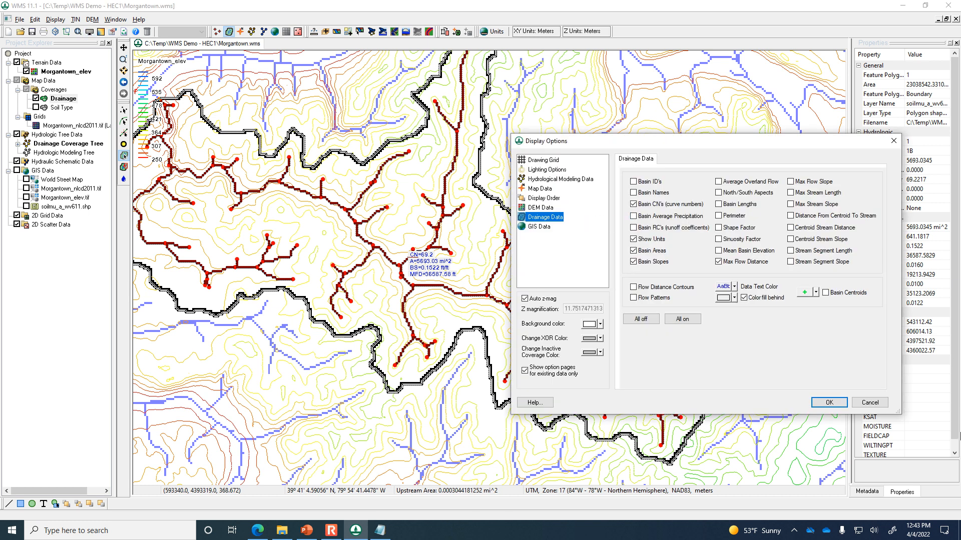
left_click(870, 403)
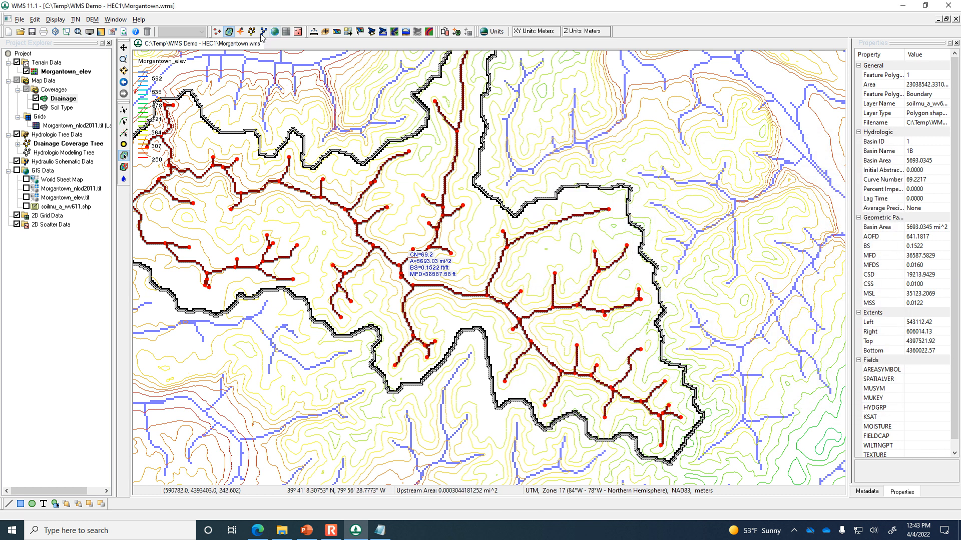
Set the basin area parameter units to Acres
left_click(274, 31)
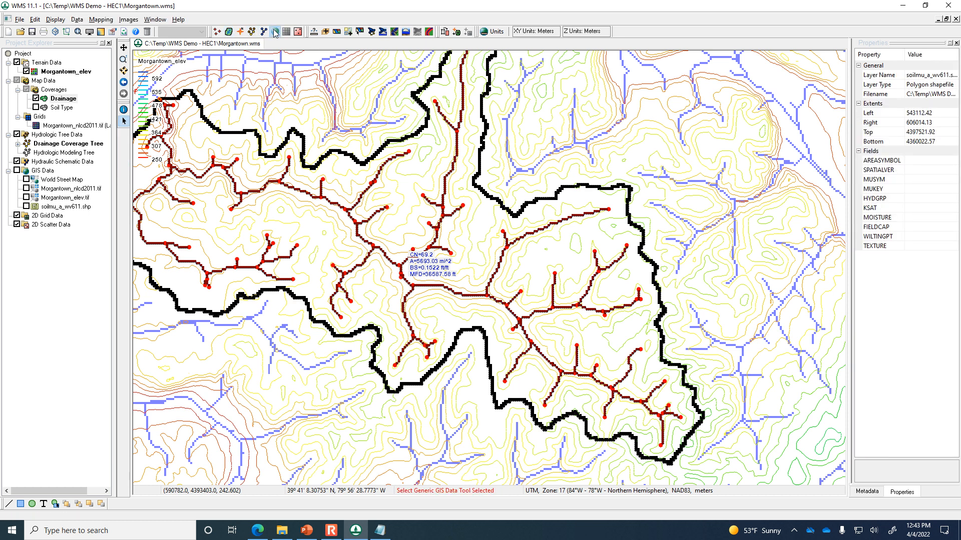
left_click(497, 32)
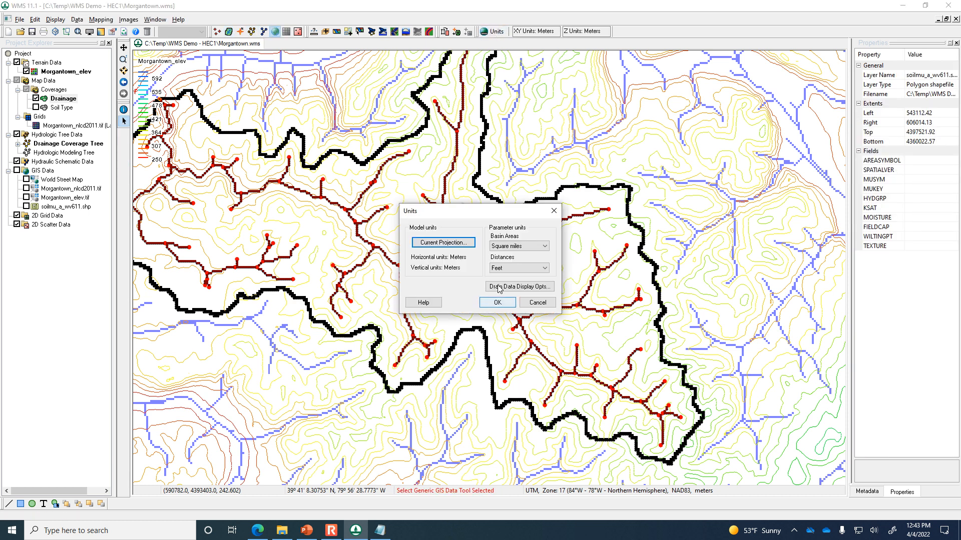
left_click(520, 246)
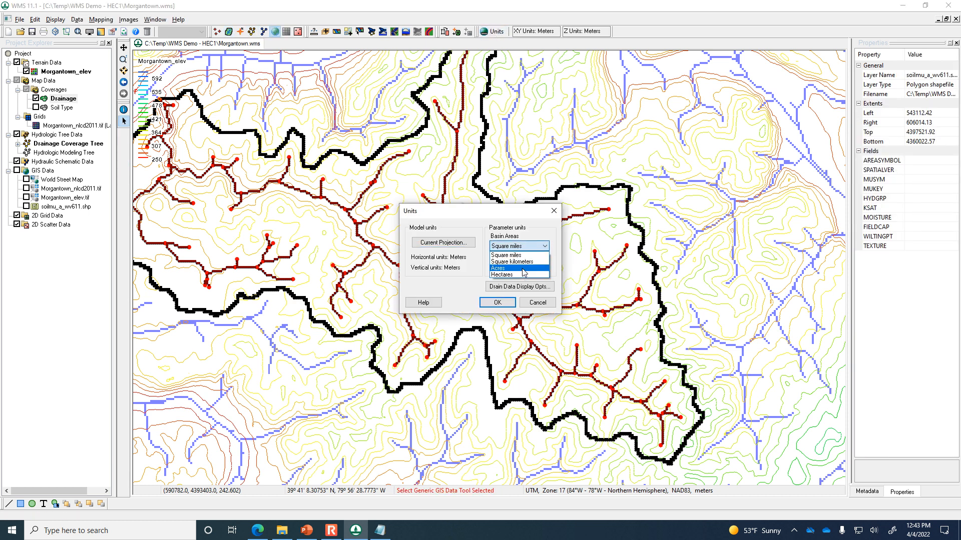
left_click(522, 269)
left_click(497, 302)
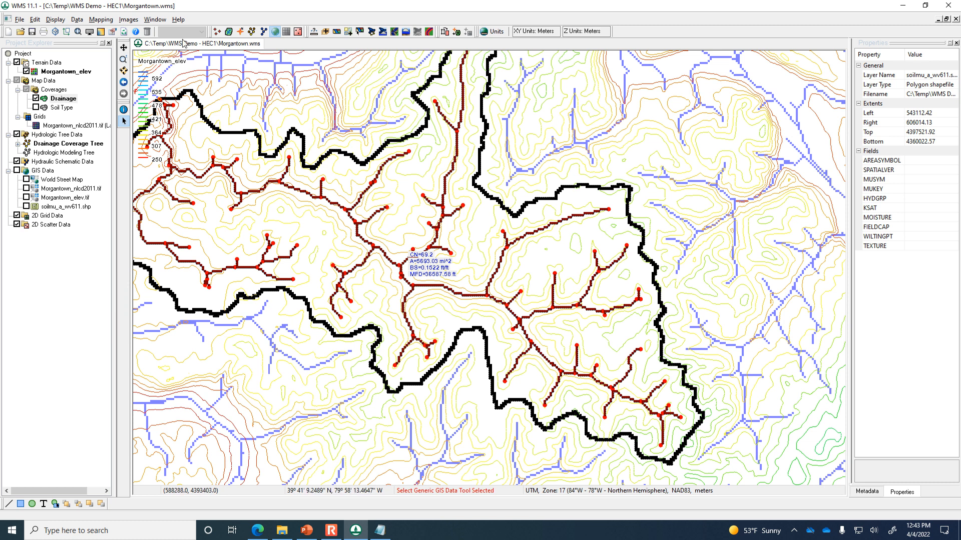
Reselect the drainage basin in the drainage module and check the units of its Basin Area property
left_click(251, 32)
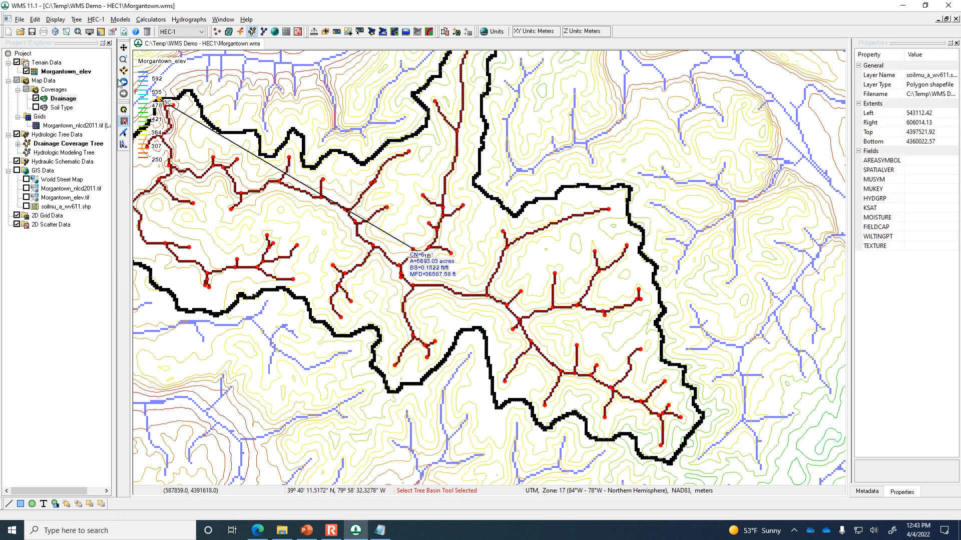
left_click(228, 31)
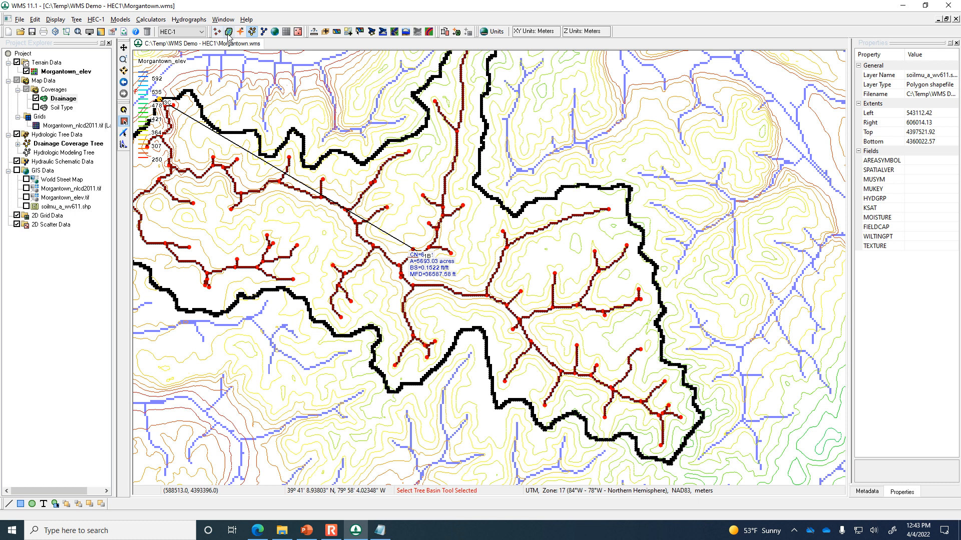
left_click(478, 250)
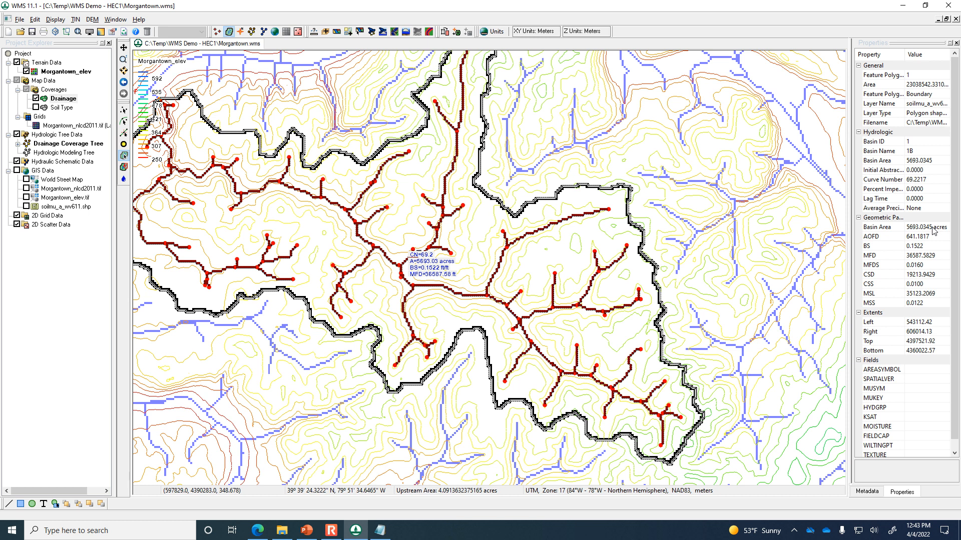
Return to the hydrologic modeling module, review the available models, and keep HEC-1 as the active model
left_click(252, 31)
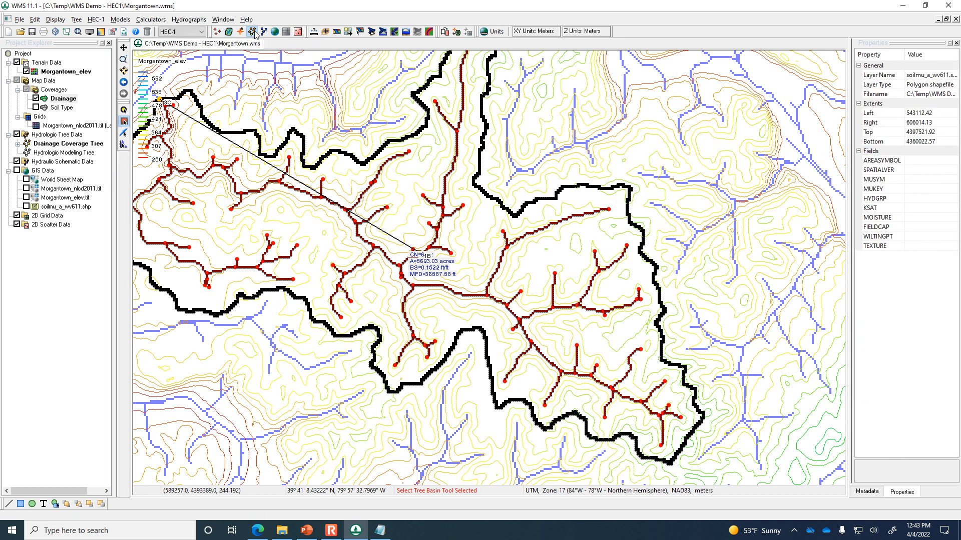
left_click(202, 32)
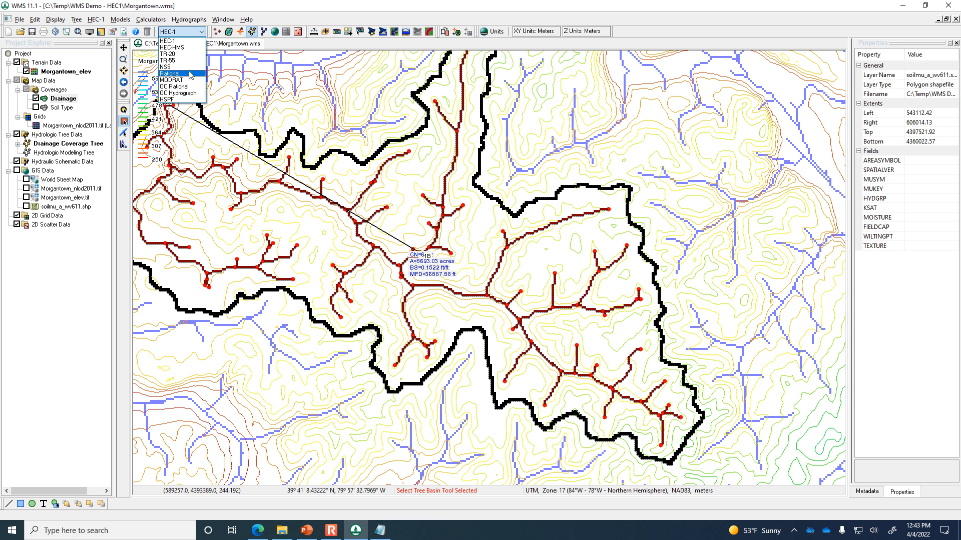
left_click(185, 42)
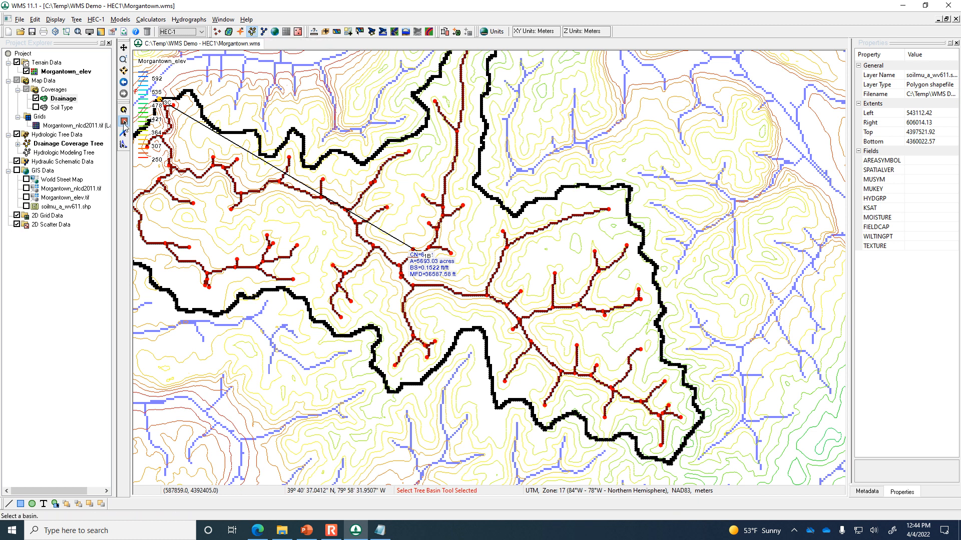
Open the basin's HEC-1 parameters, review its Basin Data including area and base flow settings, and close Basin Data without changes
double_click(429, 264)
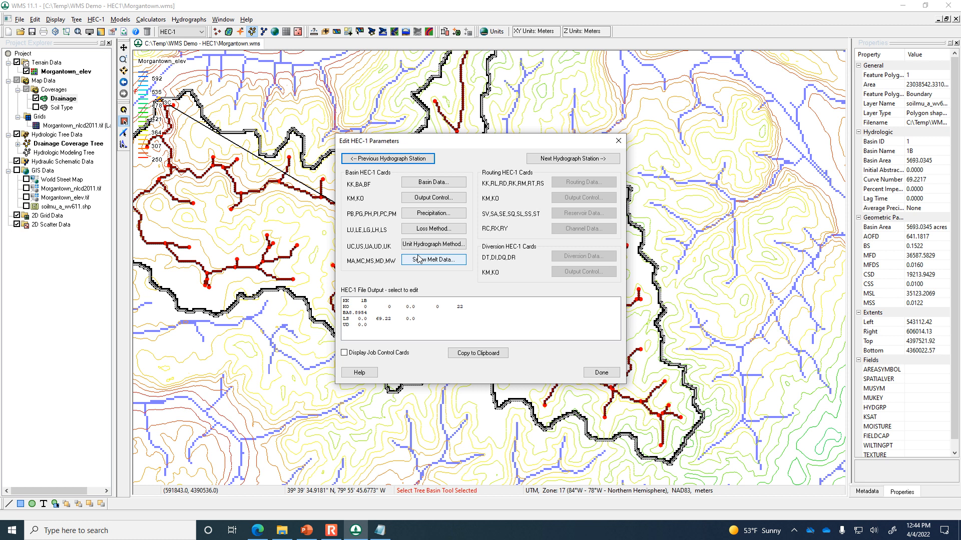
left_click(429, 183)
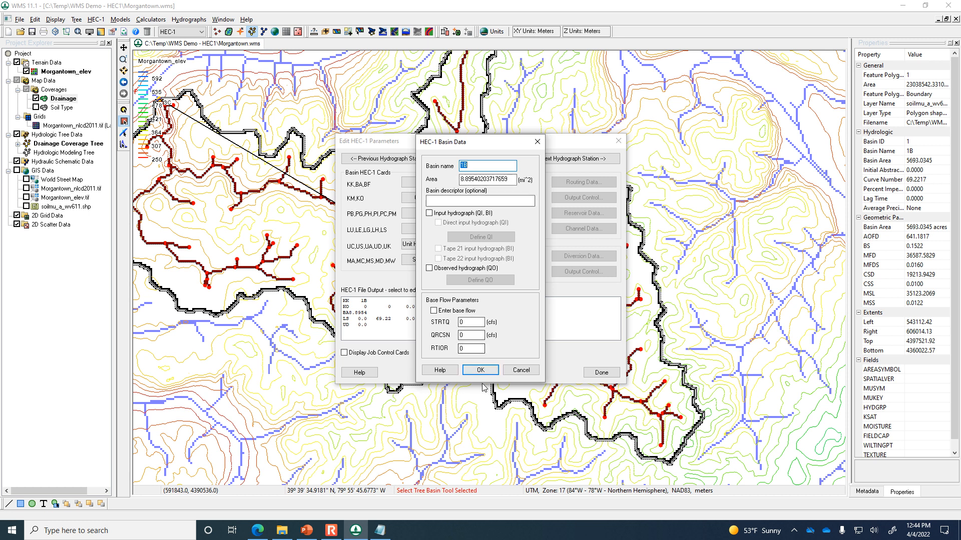
left_click(520, 371)
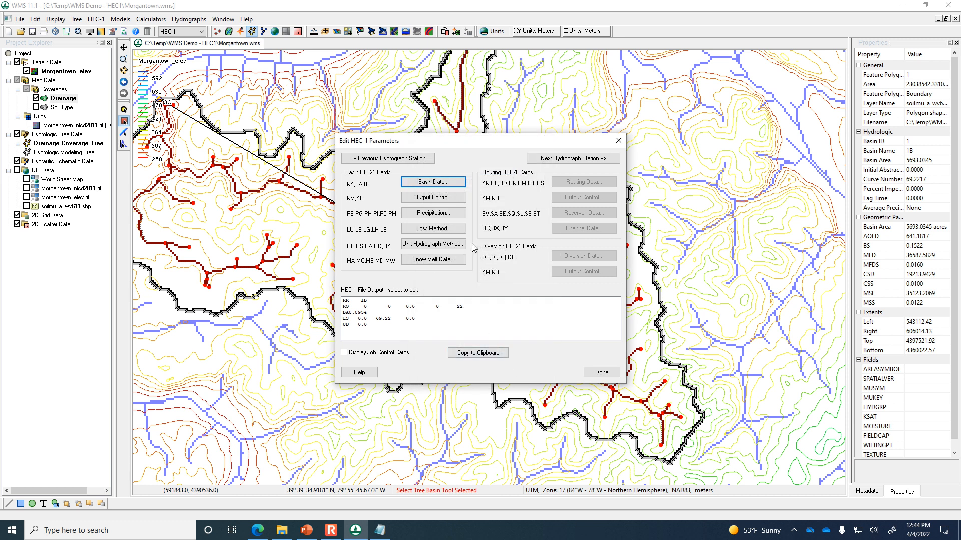
Review the basin's HEC-1 output control settings and close them without changes
left_click(437, 197)
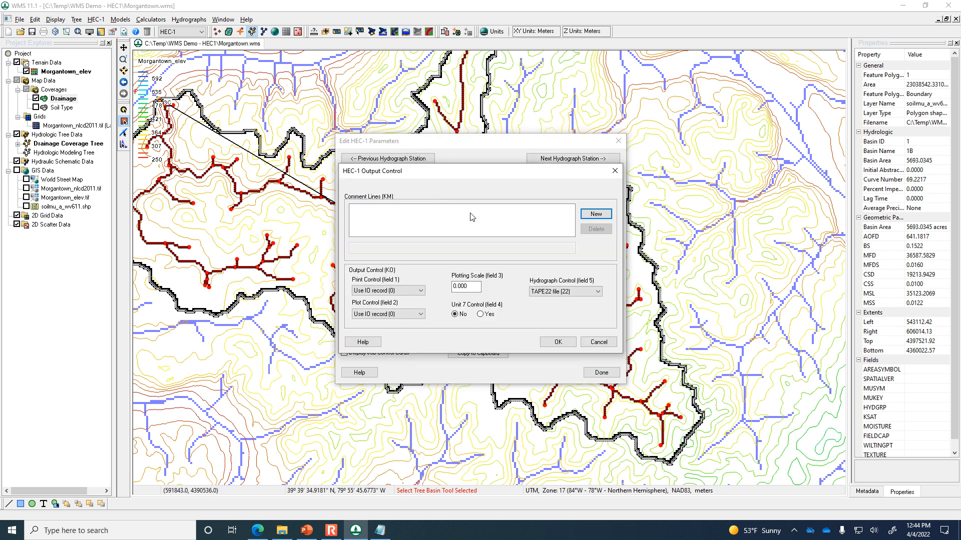
left_click(599, 342)
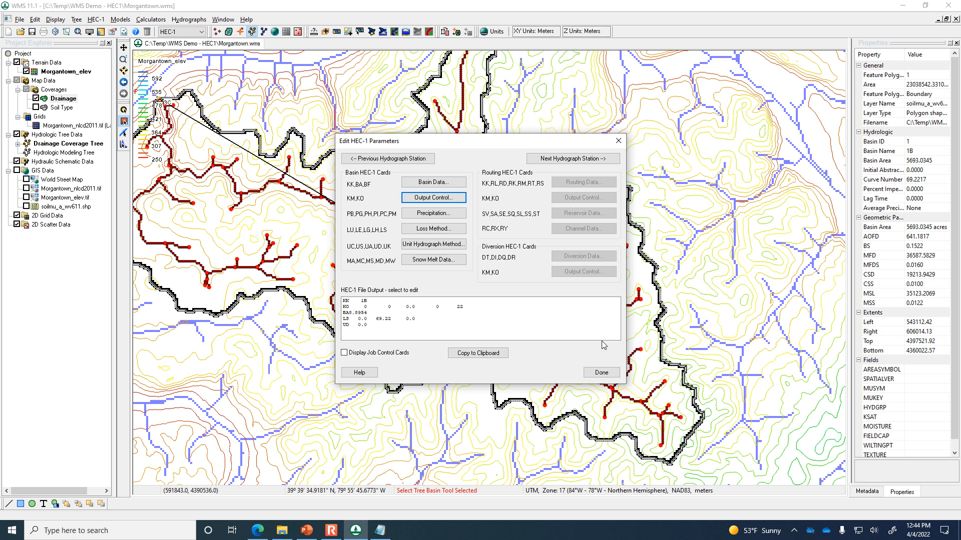
left_click(594, 371)
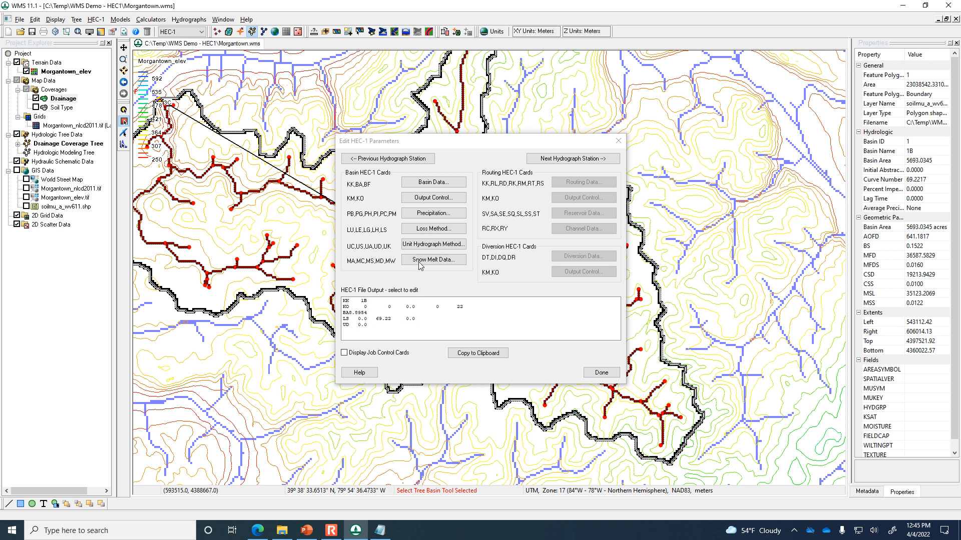
Set the basin to basin average (PB) precipitation, using the 24-hr, 10 year mean depth in inches retrieved from NOAA Atlas 14
left_click(431, 214)
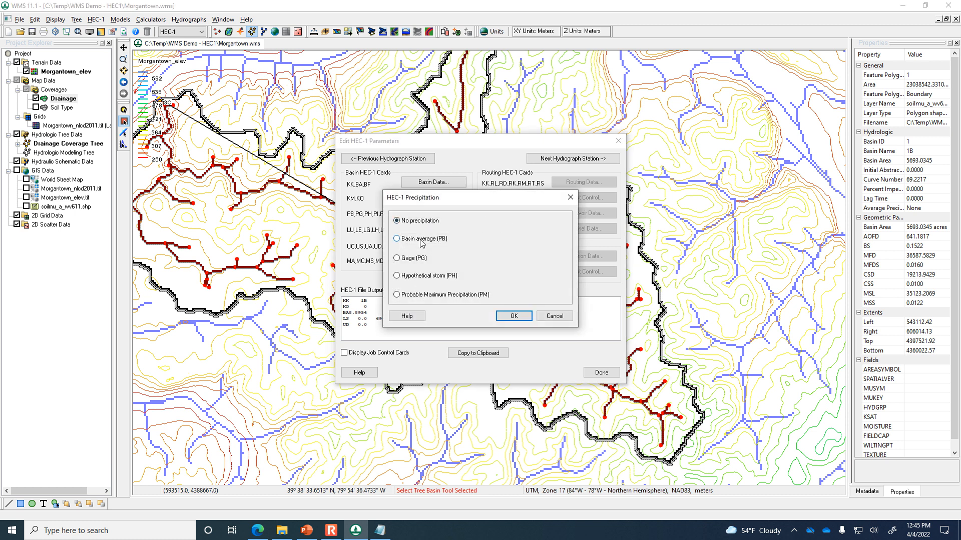
left_click(397, 239)
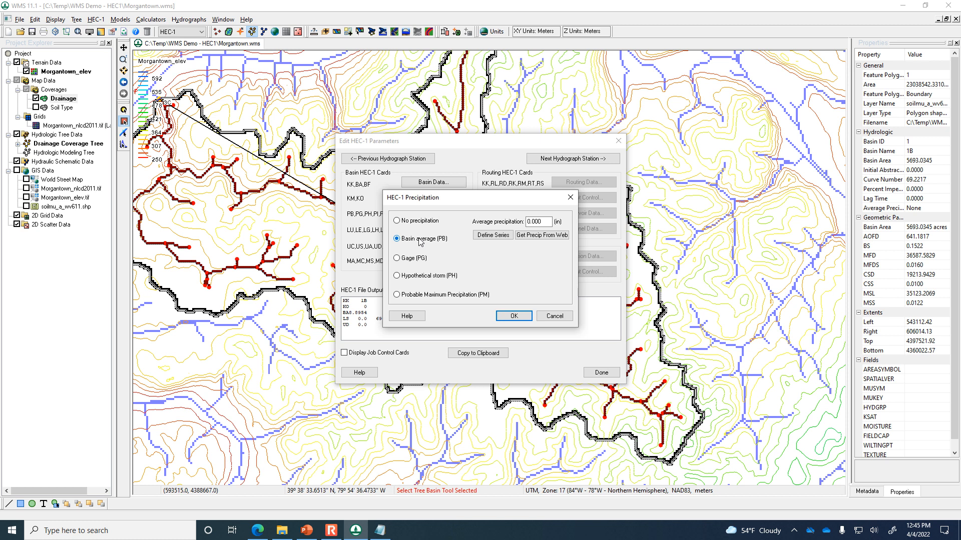
left_click(545, 238)
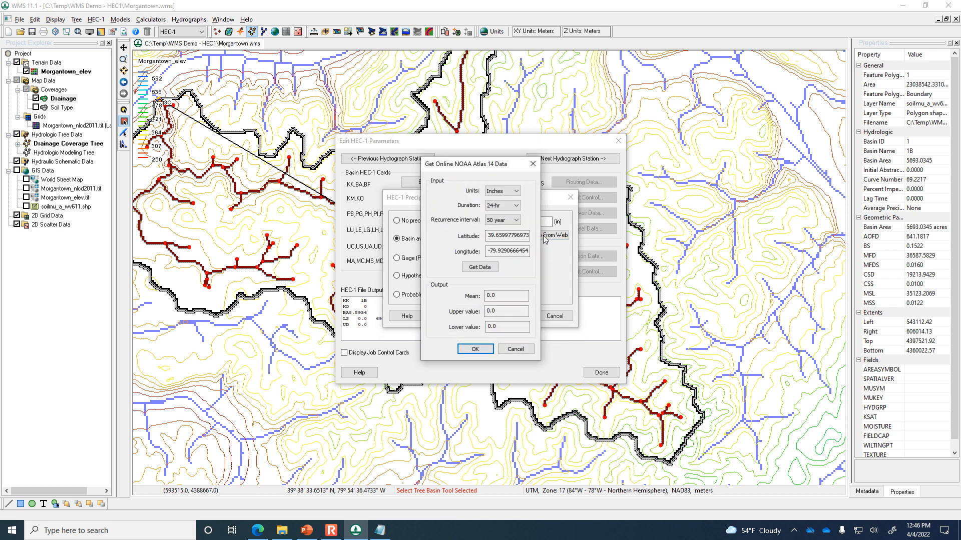
left_click(494, 224)
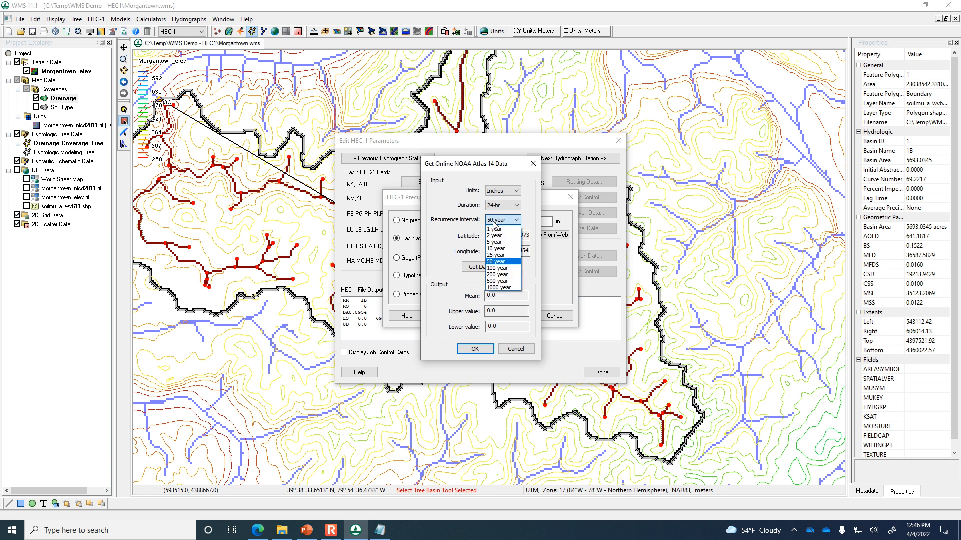
left_click(497, 248)
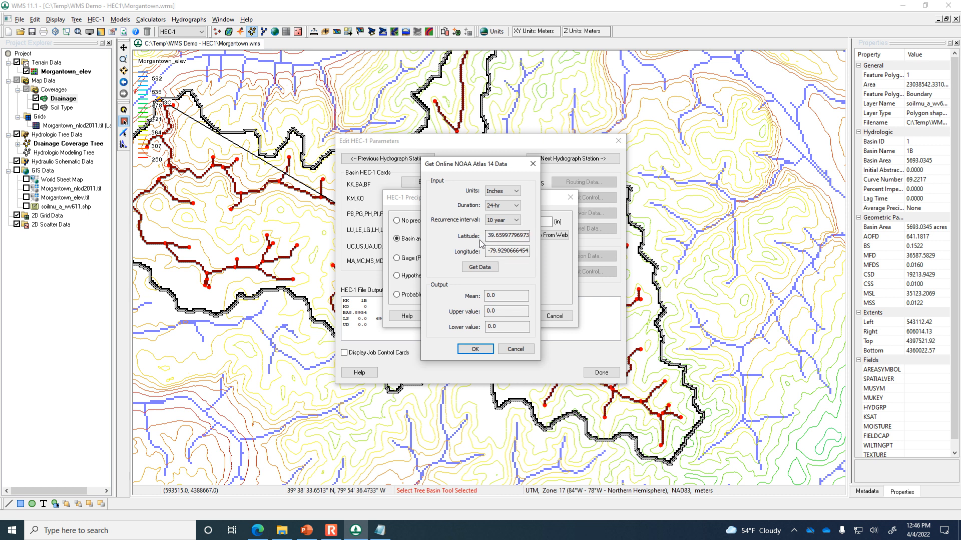
left_click(483, 270)
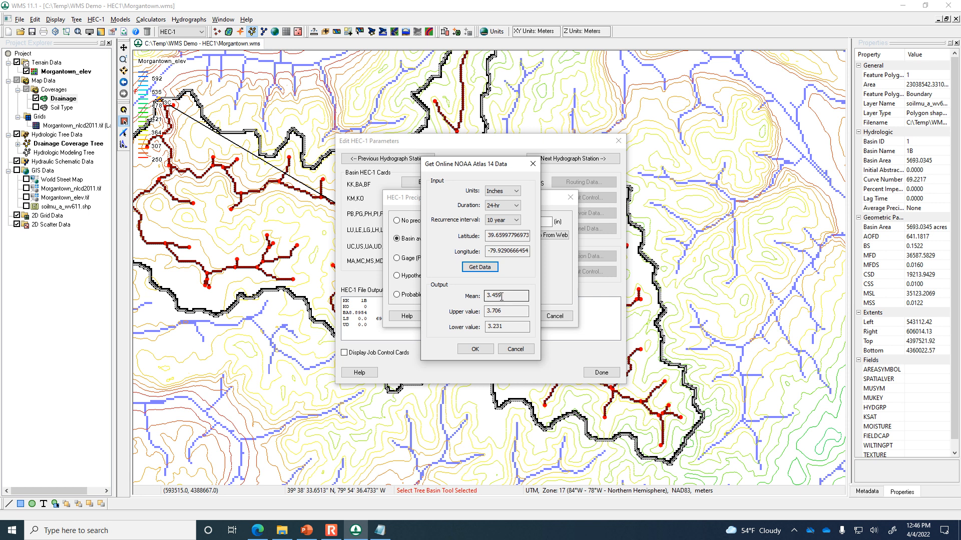
left_click(475, 349)
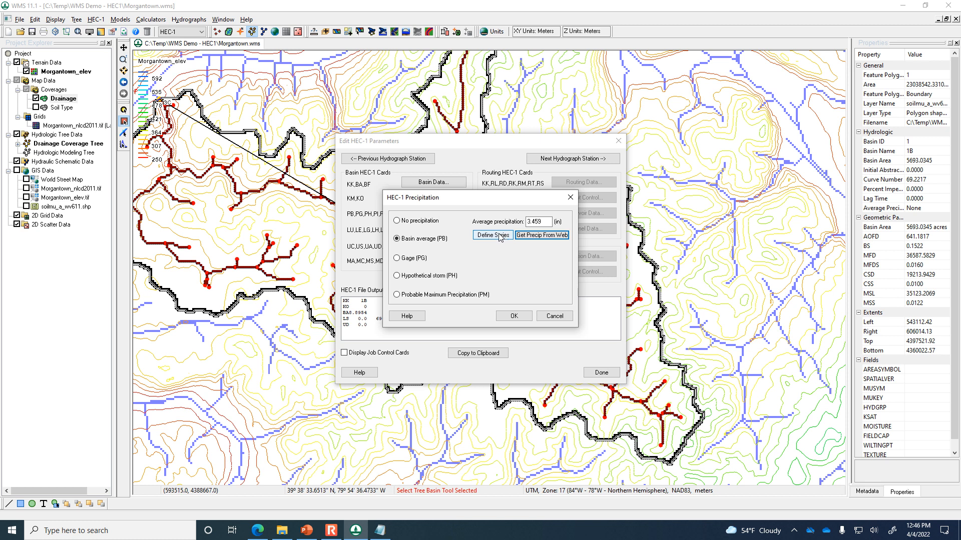
Assign the typeII-24hour curve as the precipitation time distribution, check its series values, and accept the precipitation settings
left_click(488, 238)
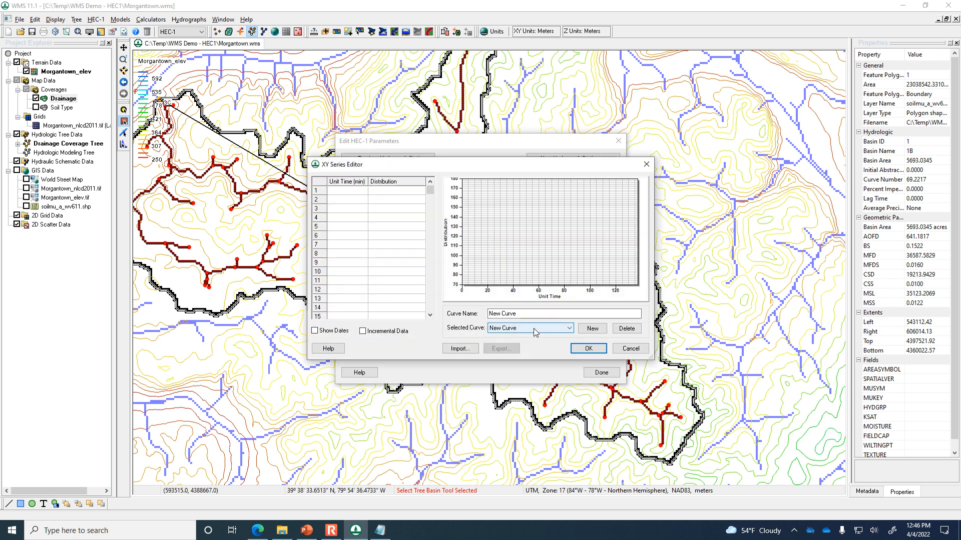
left_click(537, 330)
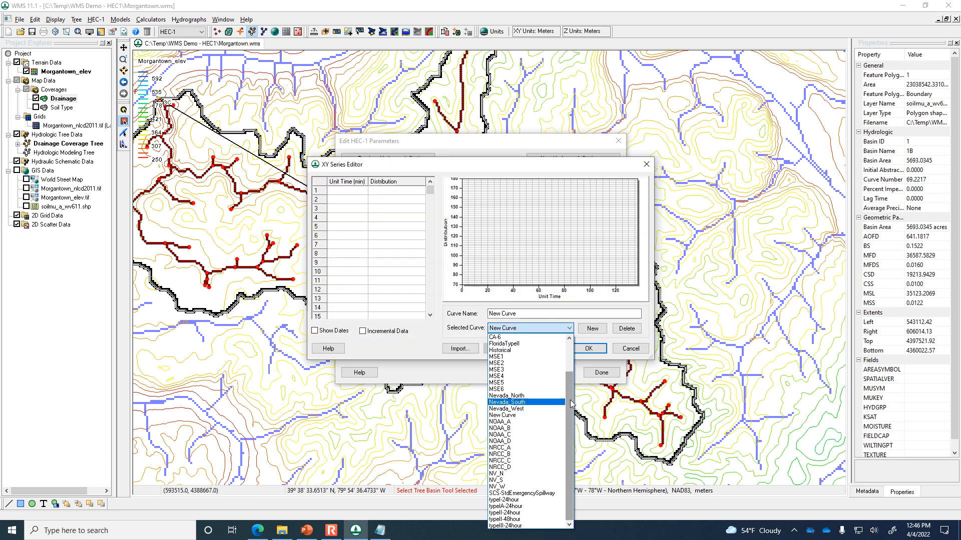
left_click(525, 513)
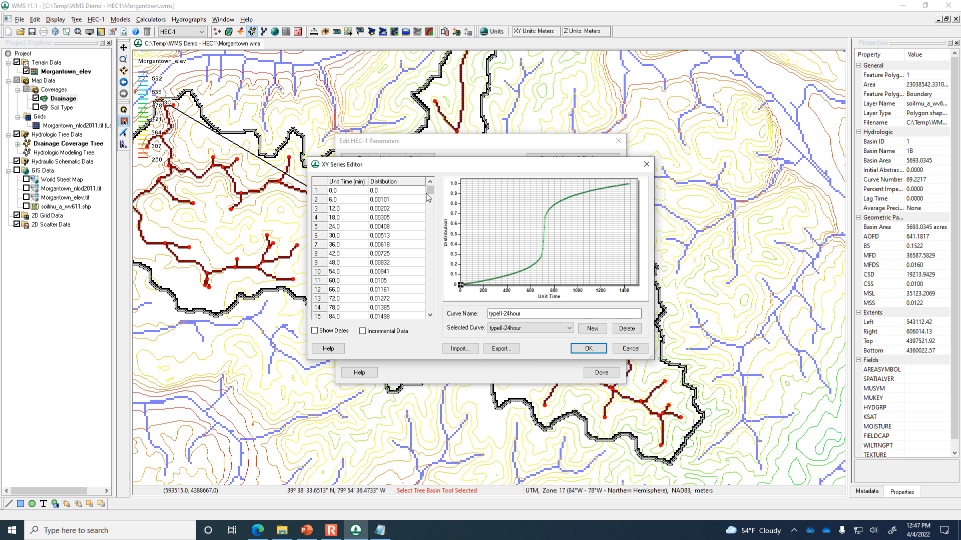
left_click_drag(431, 194, 350, 189)
left_click_drag(430, 191, 431, 284)
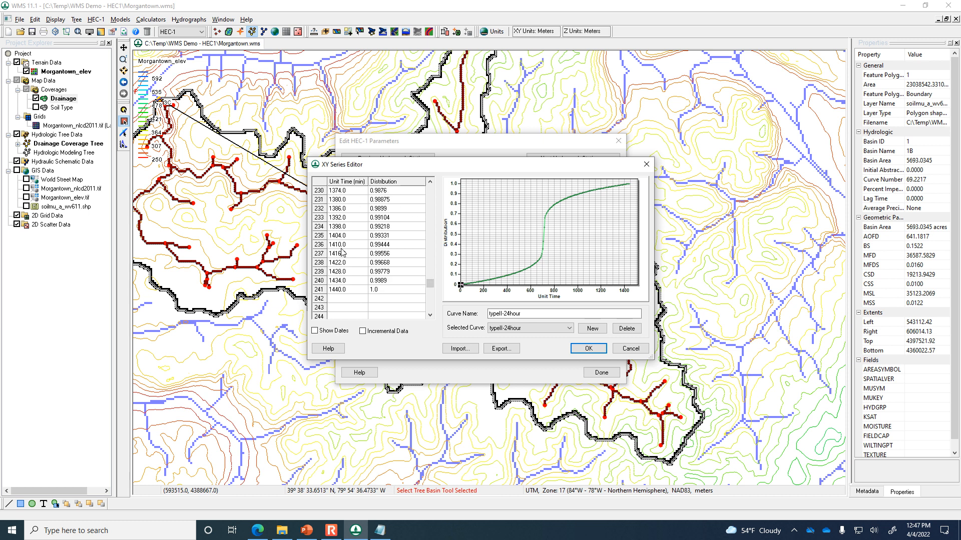
left_click(589, 348)
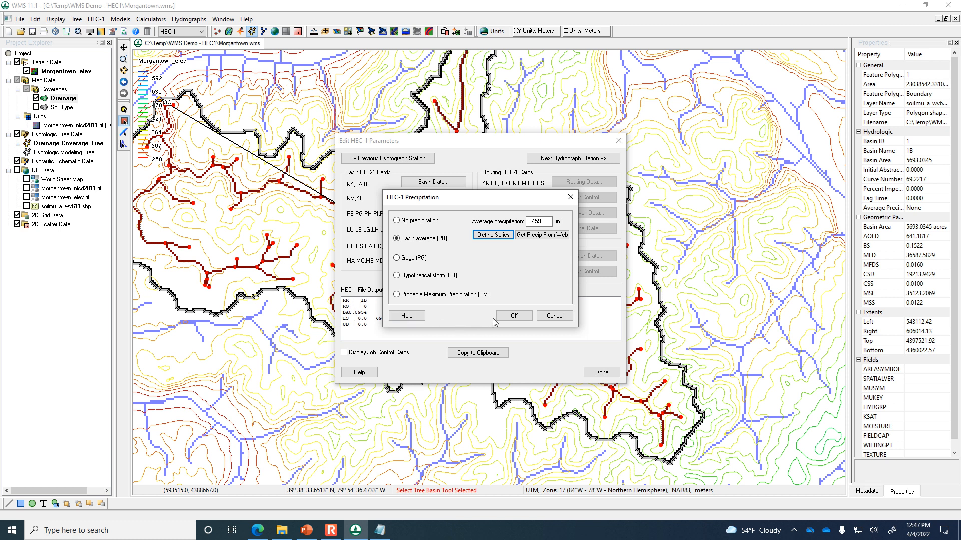
left_click(510, 318)
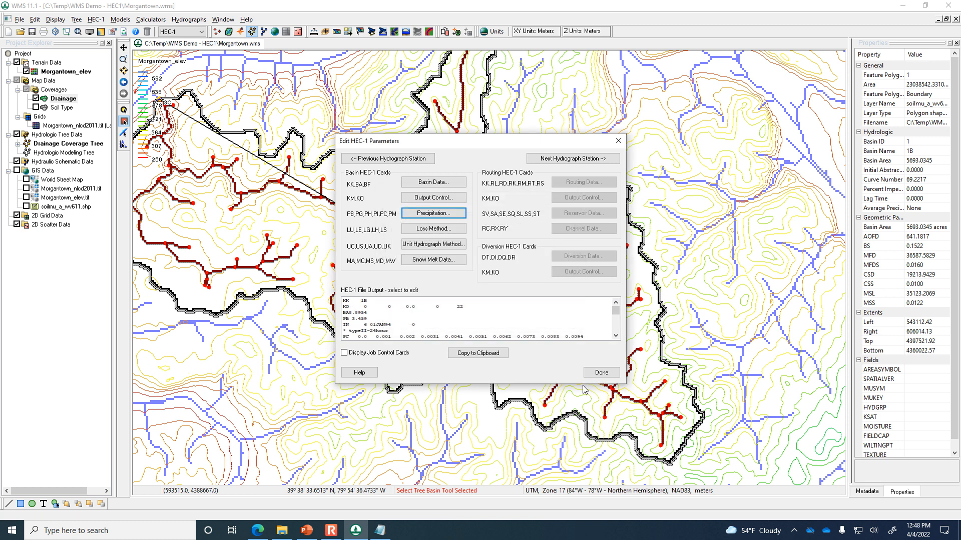
Examine the precipitation cards in the HEC-1 file output, and keep SCS curve number (LS) as the basin's loss method
mouse_move(616, 310)
left_mouse_down()
mouse_move(617, 329)
mouse_move(619, 317)
left_mouse_up()
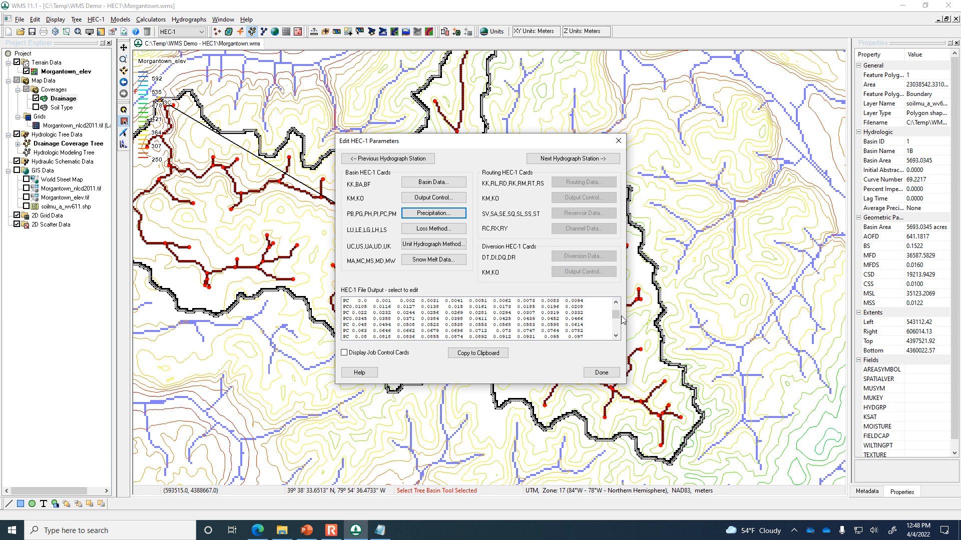
left_click(422, 231)
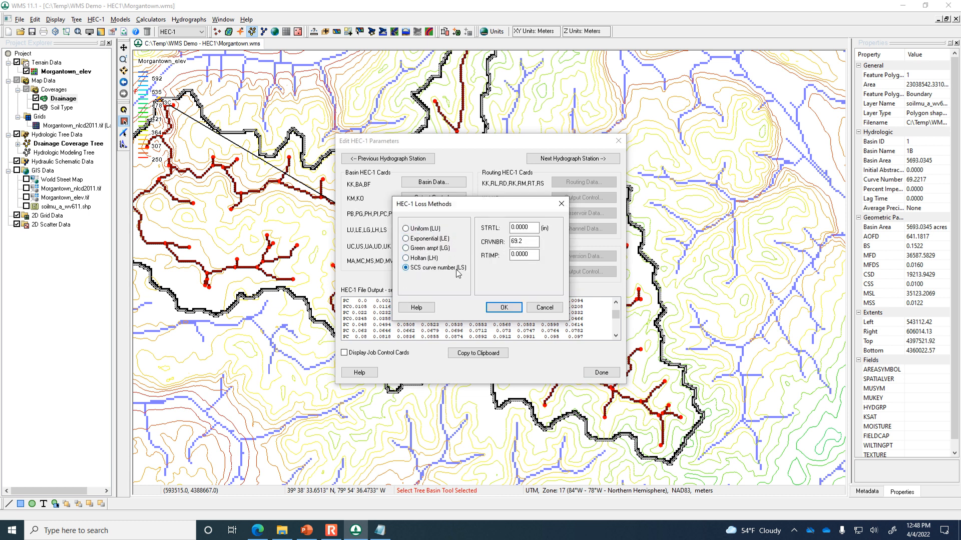
left_click(515, 308)
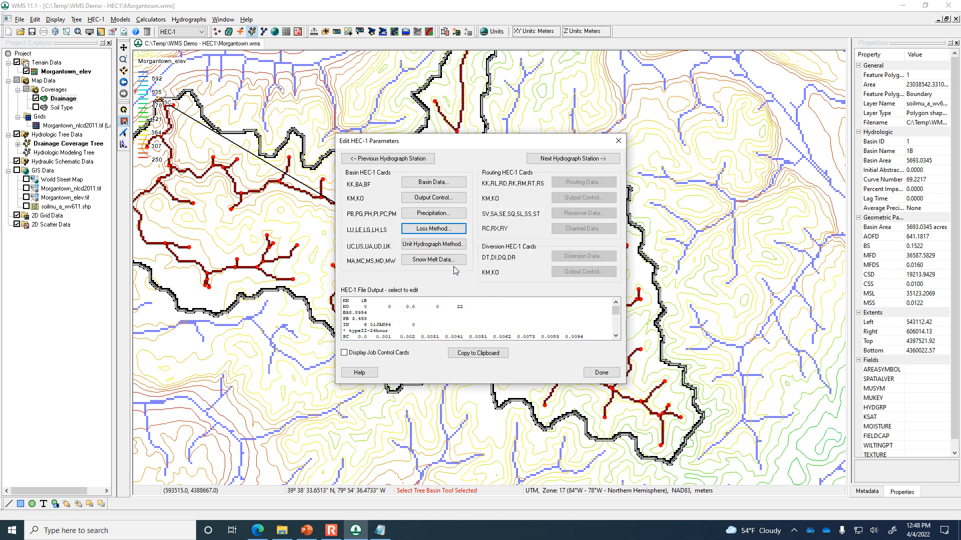
Compute the SCS dimensionless unit hydrograph's lag time from basin data with the SCS Method, check the output cards, and finish the HEC-1 parameters
left_click(413, 246)
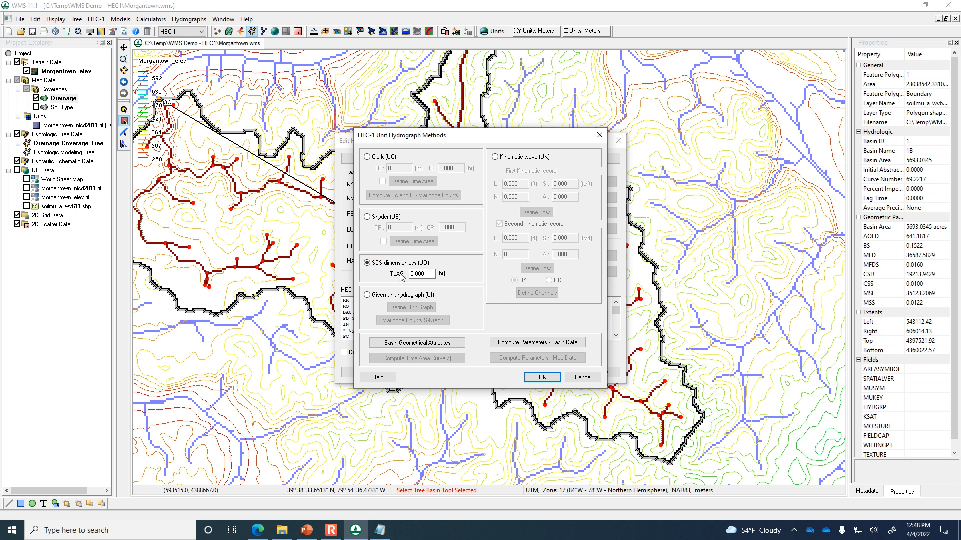
left_click(536, 345)
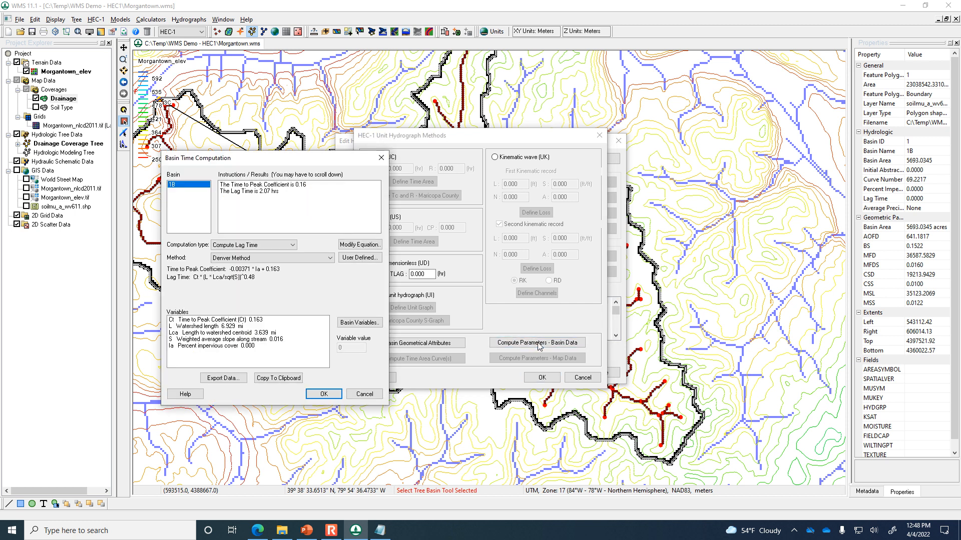
left_click(271, 246)
left_click(273, 254)
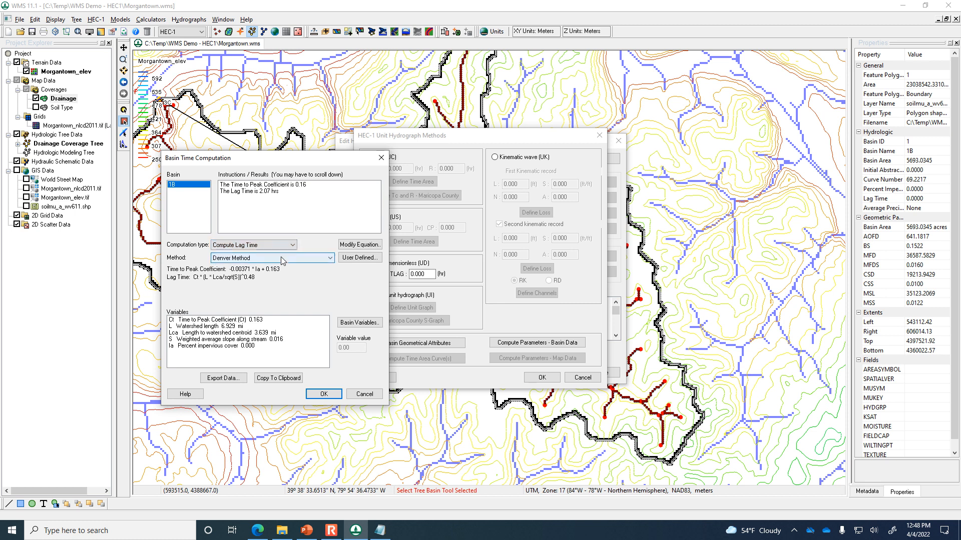
left_click(274, 258)
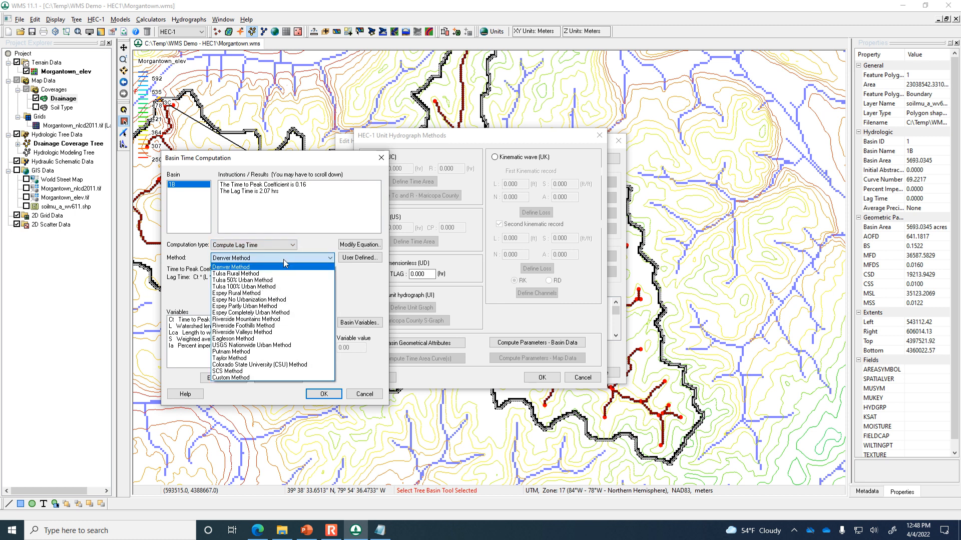
left_click(276, 371)
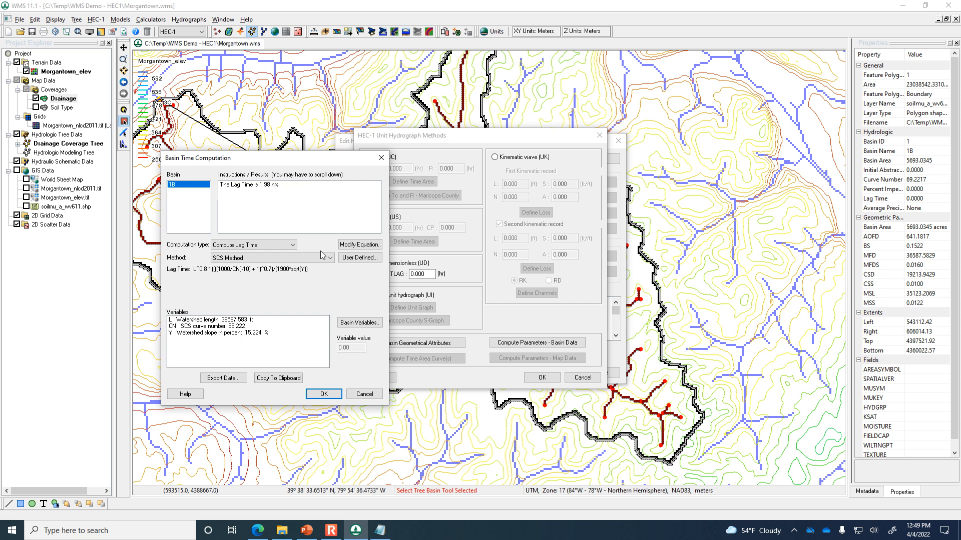
left_click(324, 394)
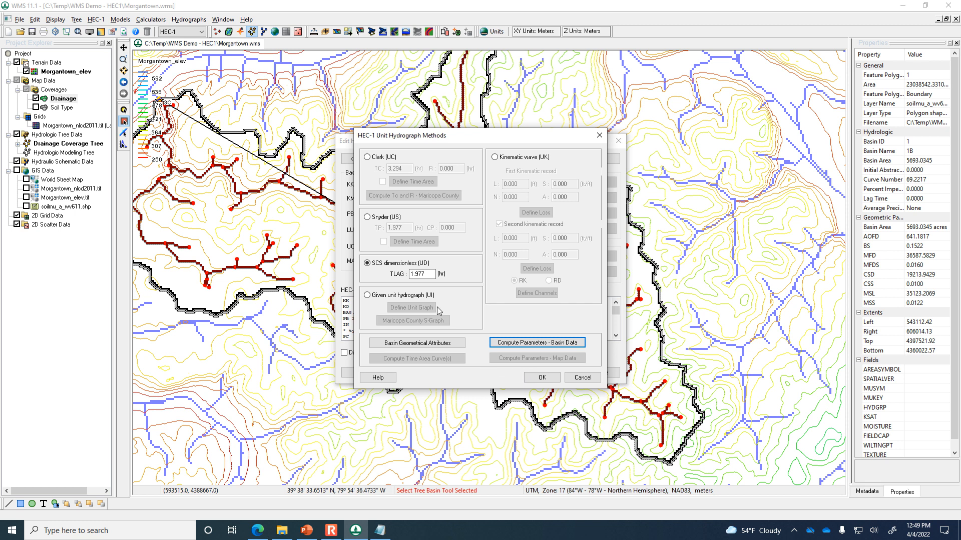
left_click(541, 378)
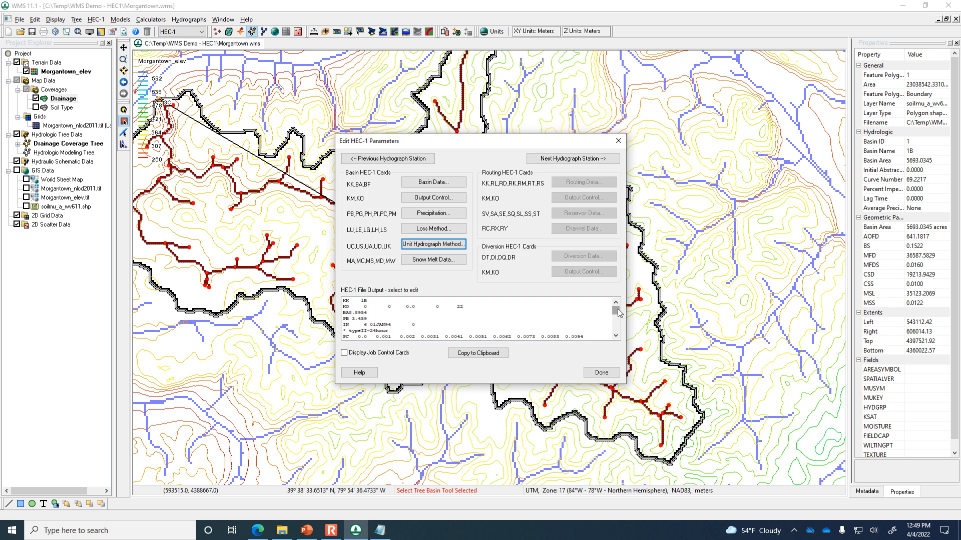
left_click_drag(618, 312, 619, 333)
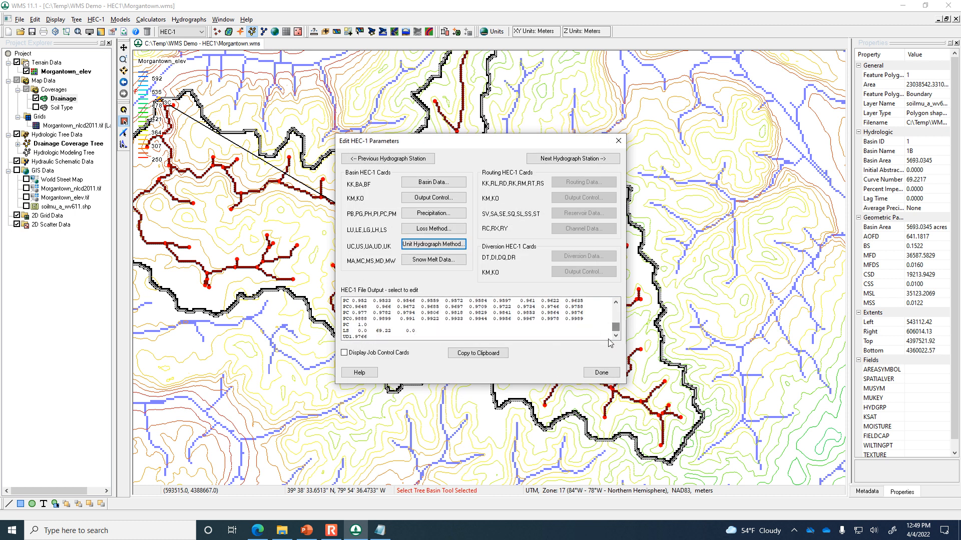
left_click(594, 376)
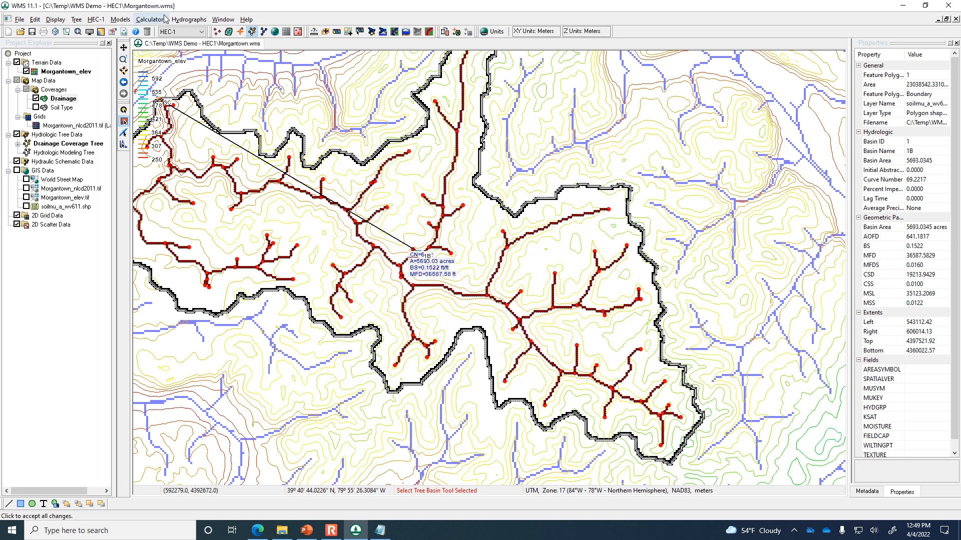
Run the HEC-1 simulation with the default untitled files, saving the input before the run and reading the solution on exit
left_click(97, 20)
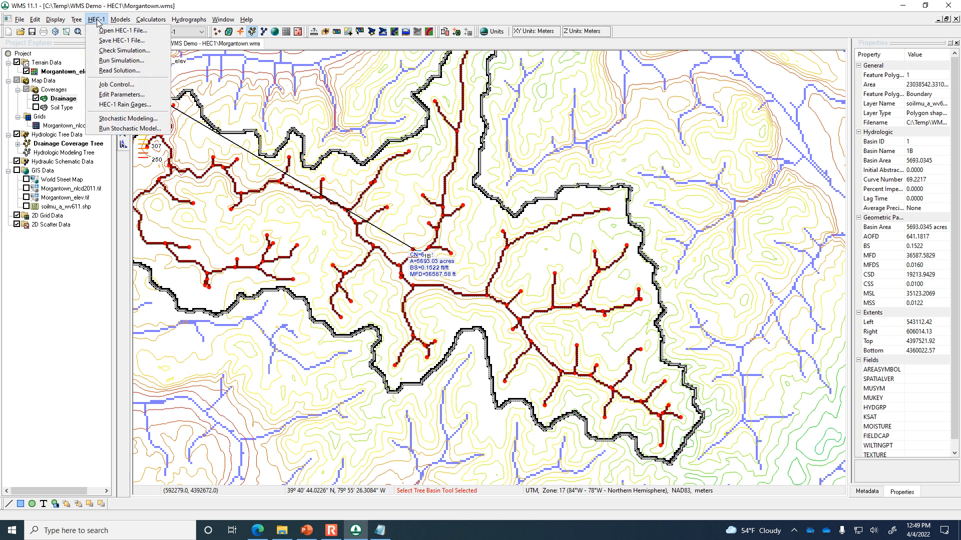
left_click(102, 62)
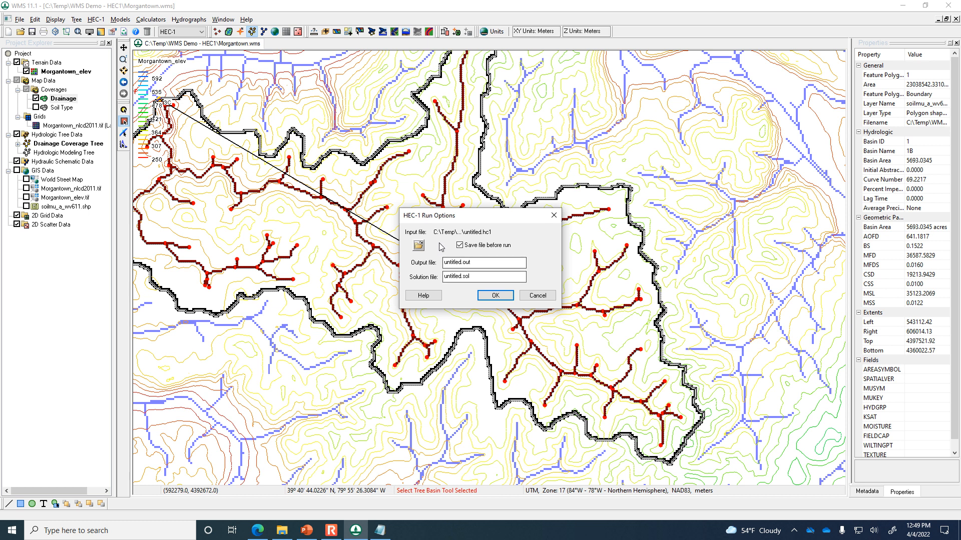
left_click(492, 296)
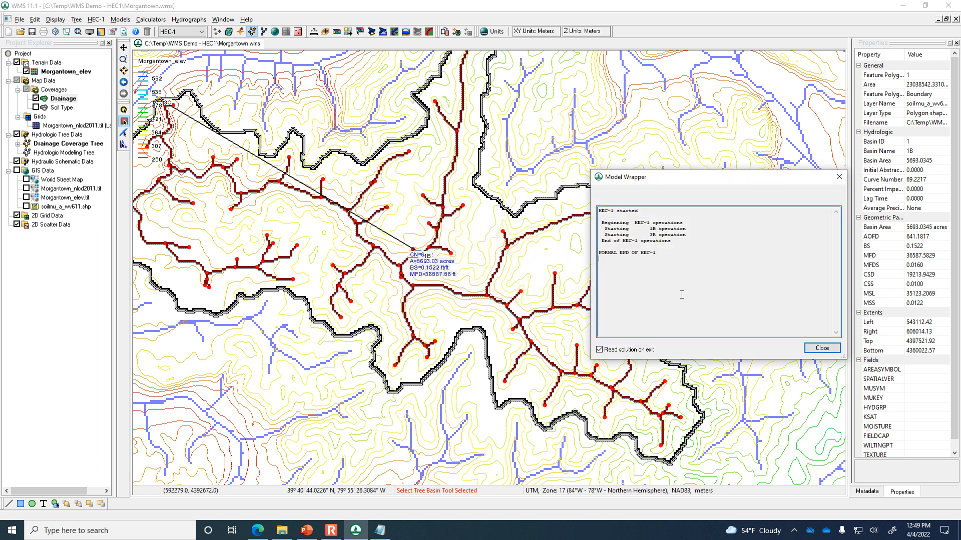
left_click(820, 349)
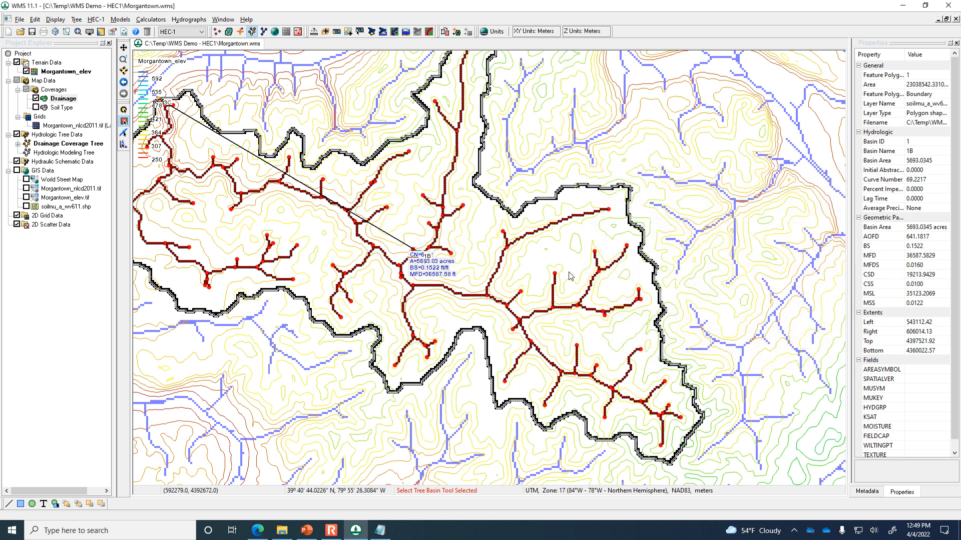
Open the basin's flow versus time hydrograph and enlarge its plot window
left_click(123, 144)
double_click(426, 246)
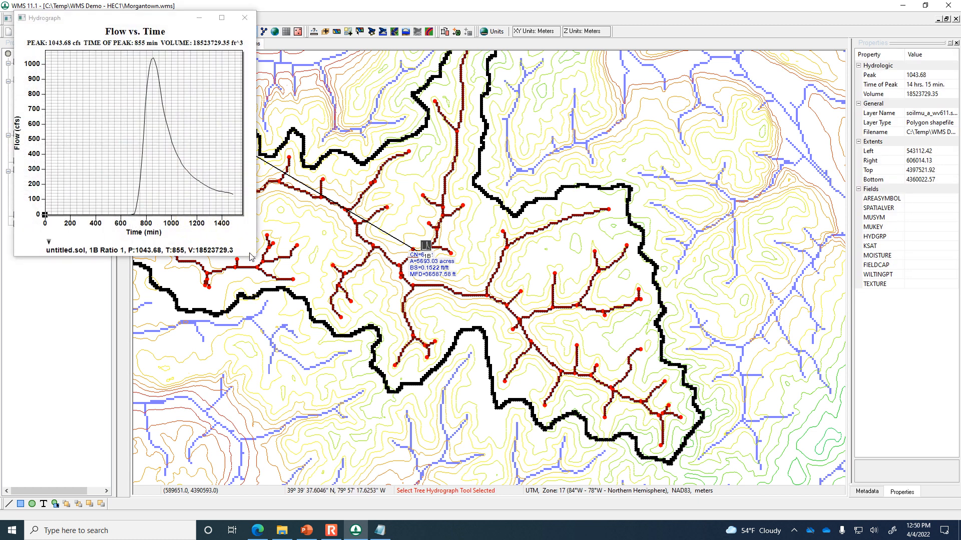
left_click_drag(255, 257, 412, 362)
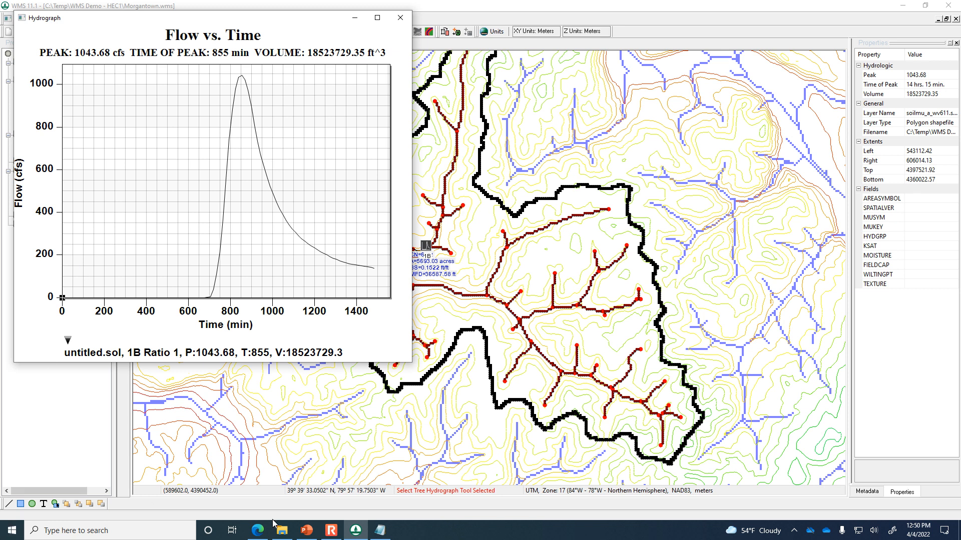
left_click(348, 534)
left_click(330, 531)
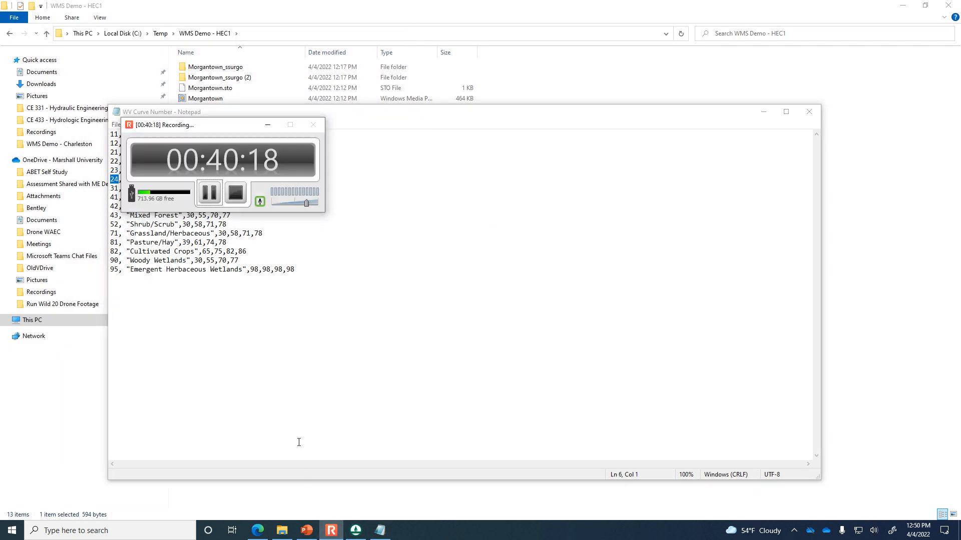